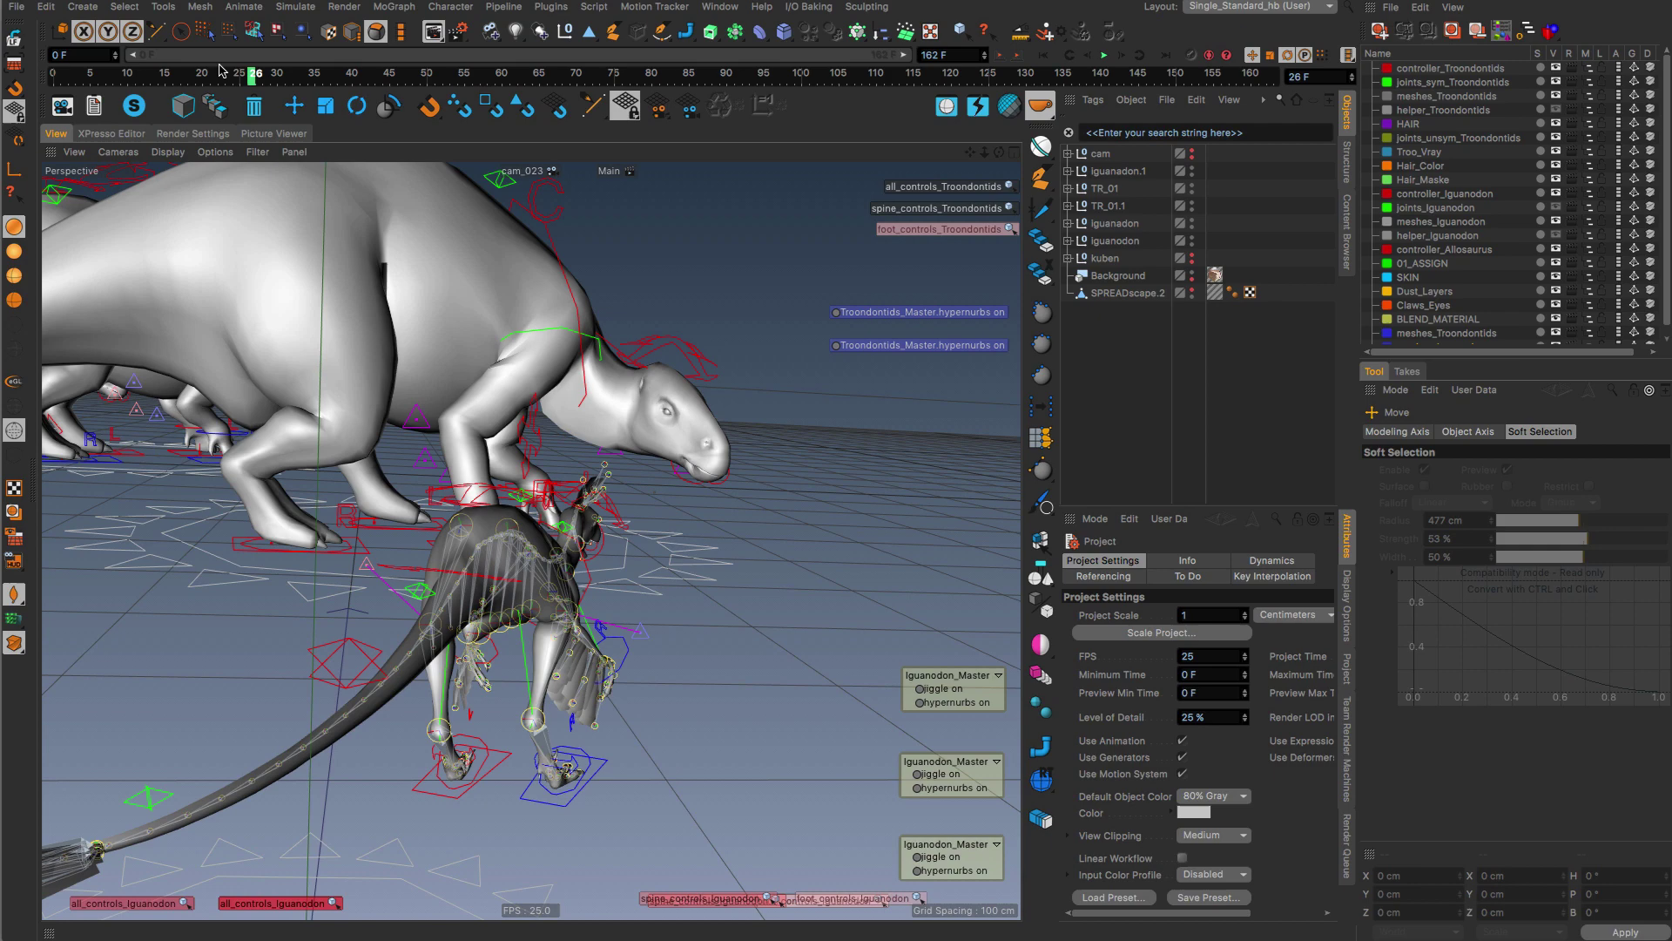
Scrub through the animation in the viewport up to frame 125
left_click_drag(223, 72, 631, 122)
left_click_drag(523, 162, 669, 148)
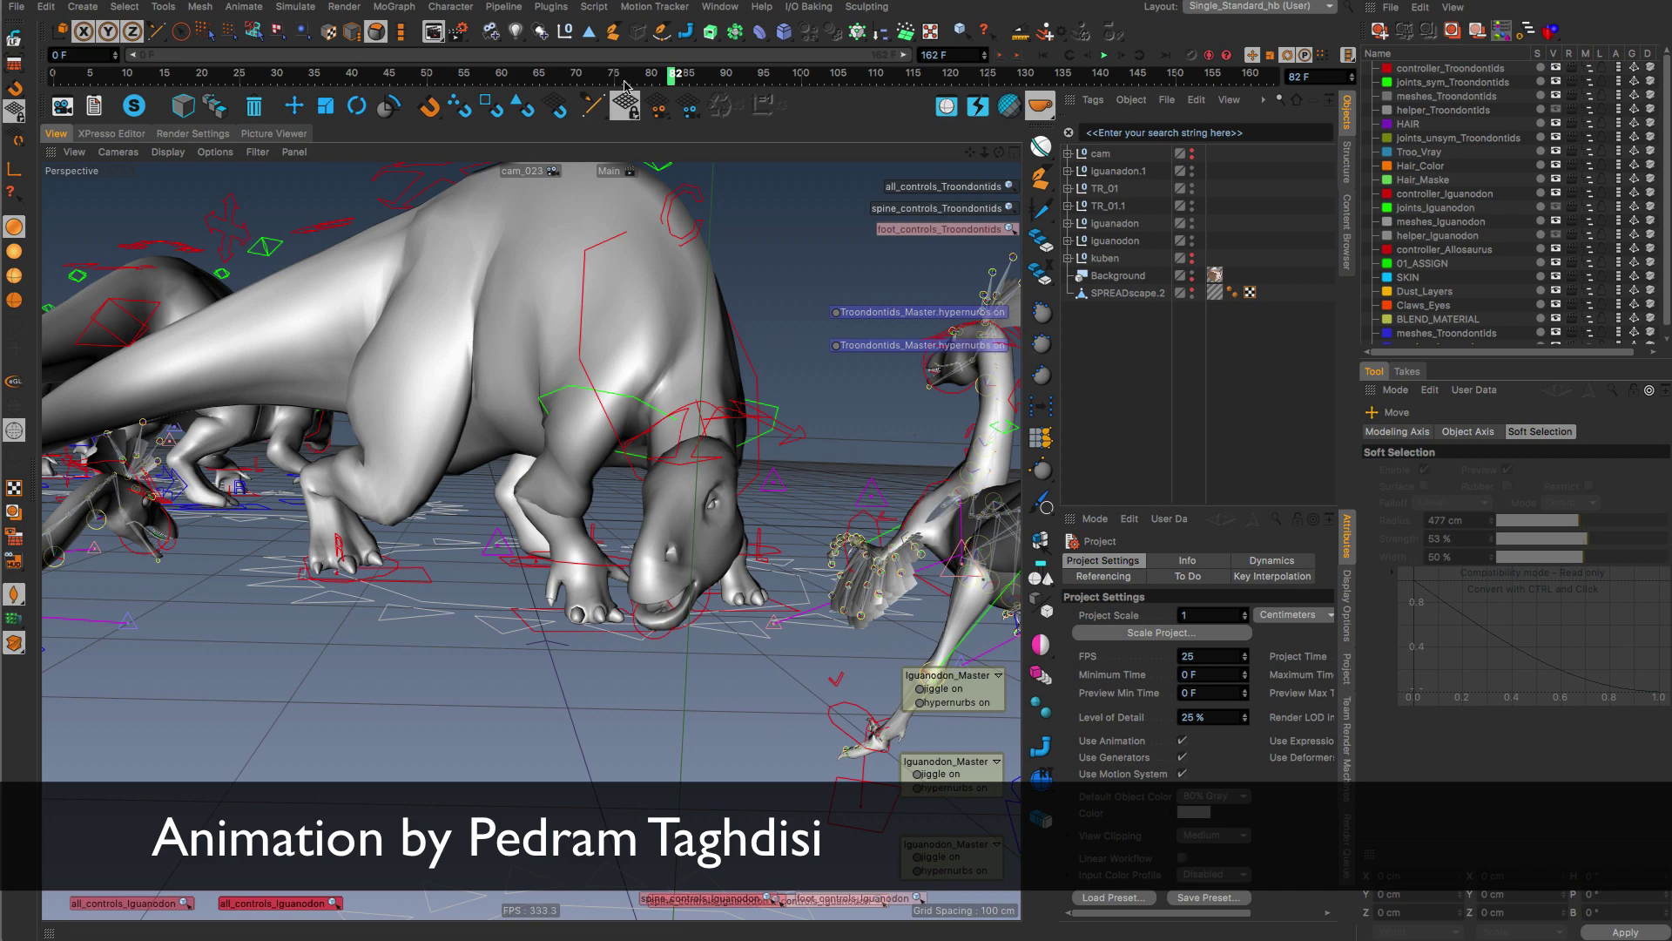
left_click_drag(688, 77, 994, 62)
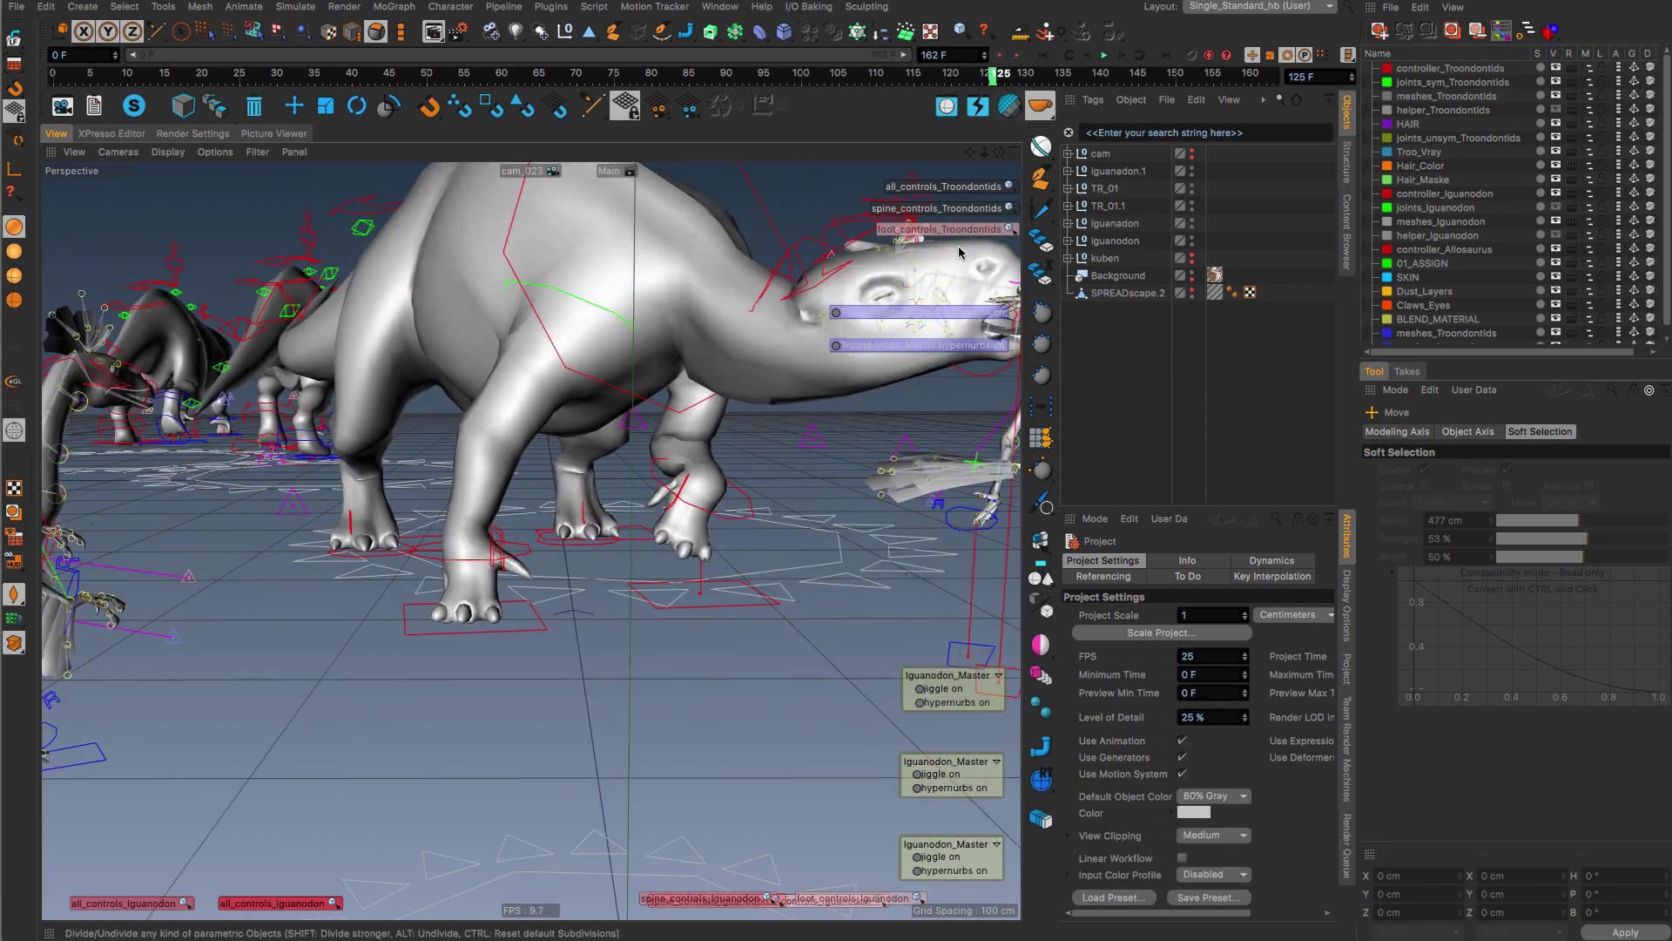
Look at the child objects inside the lower iguanodon group in the object hierarchy and collapse it again
left_click(1068, 242)
left_click(1069, 241)
left_click(1069, 241)
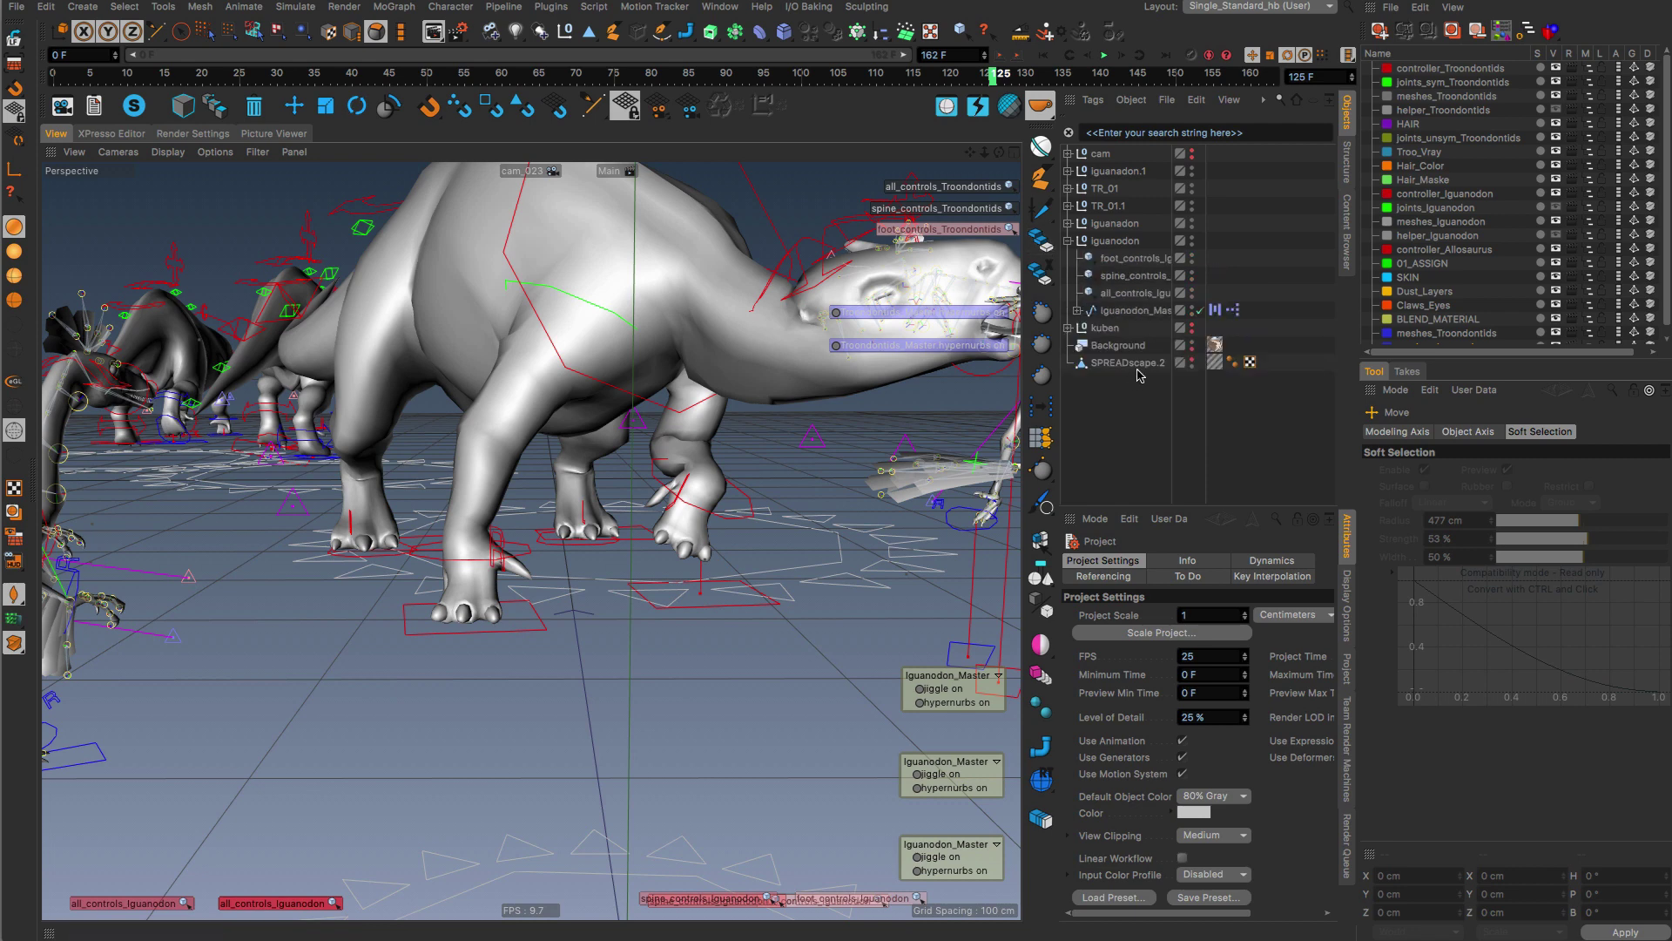
left_click(1070, 242)
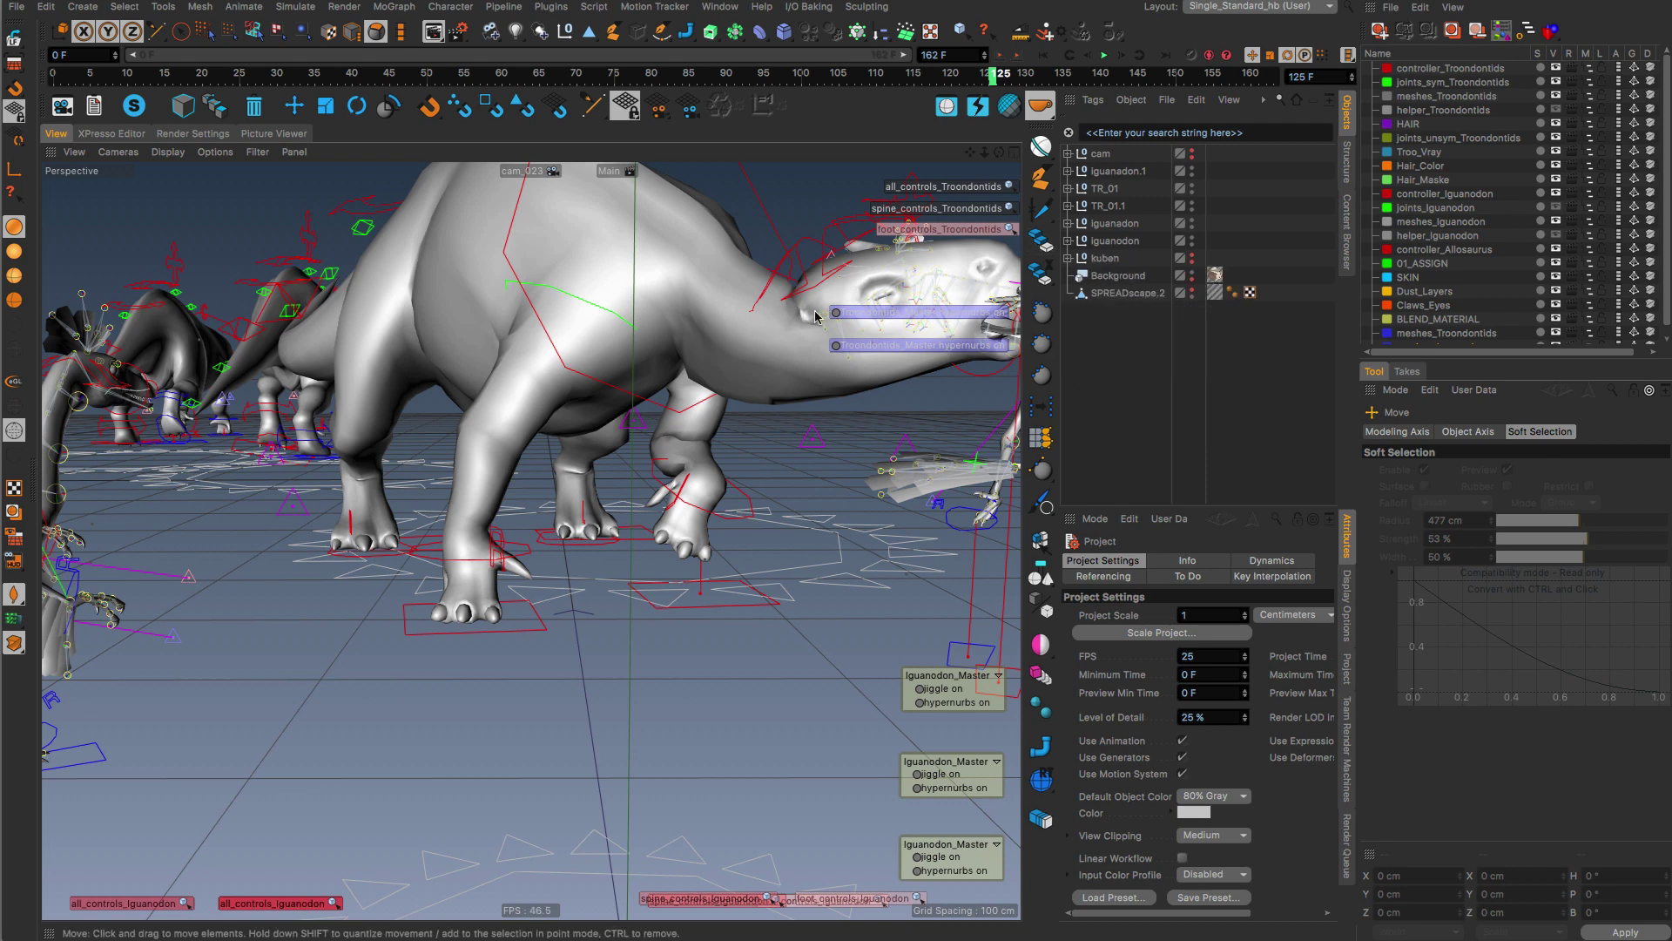
Preview the dinosaurs' pose at frame 134 and return the animation to frame 0
left_click(1057, 80)
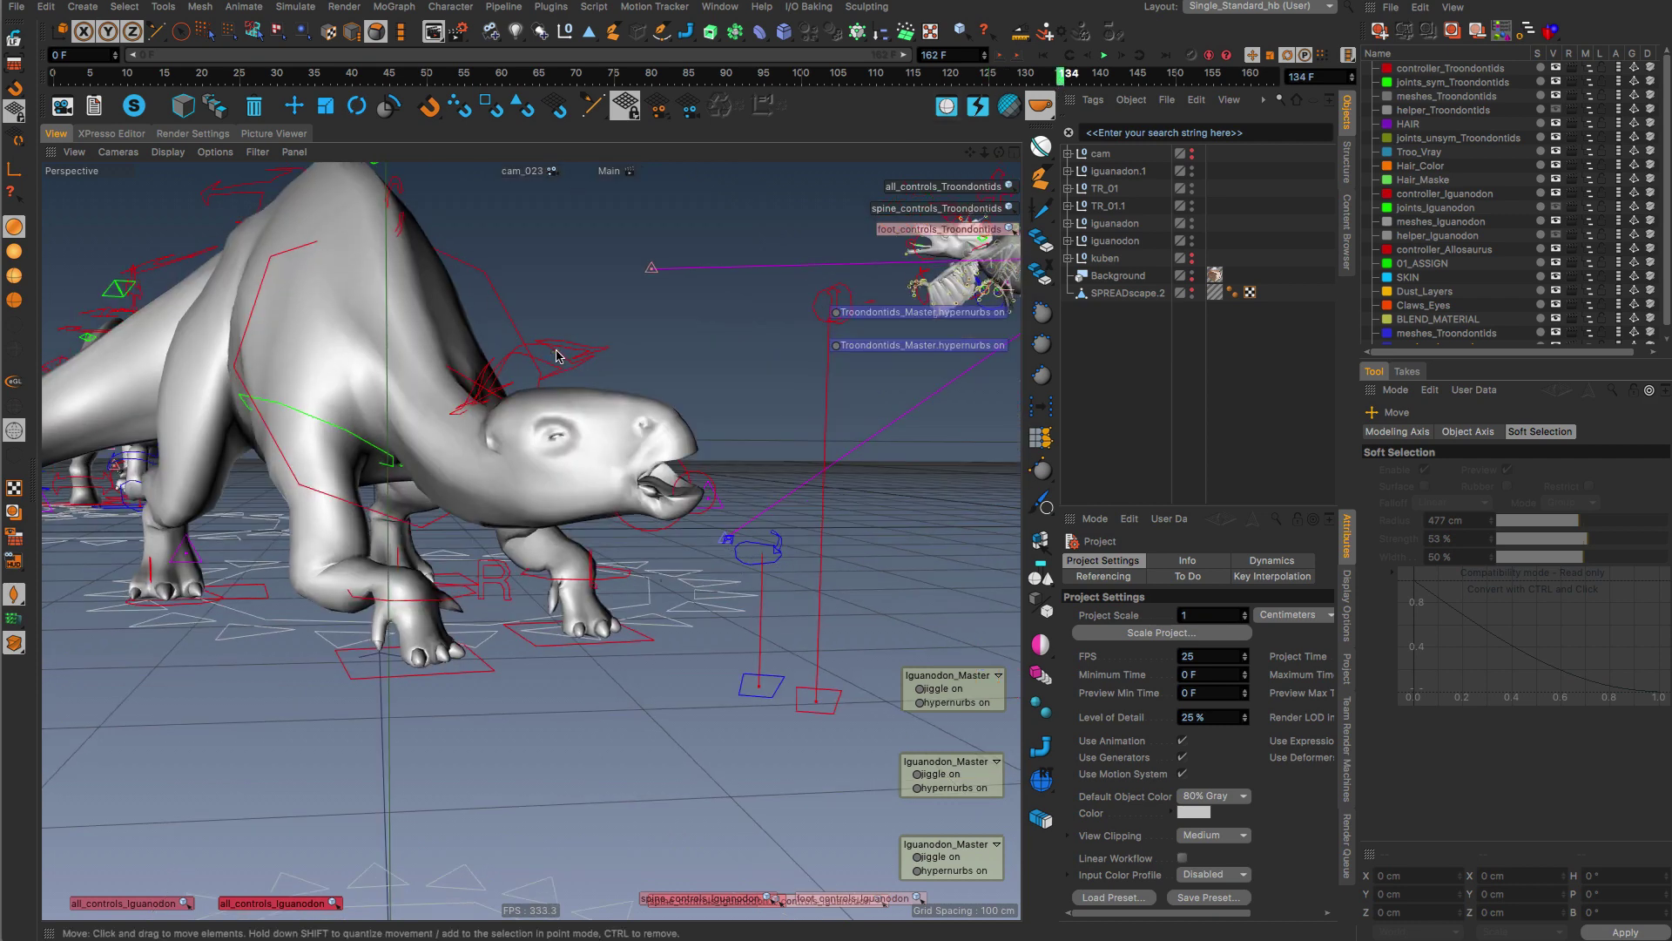
left_click(382, 98)
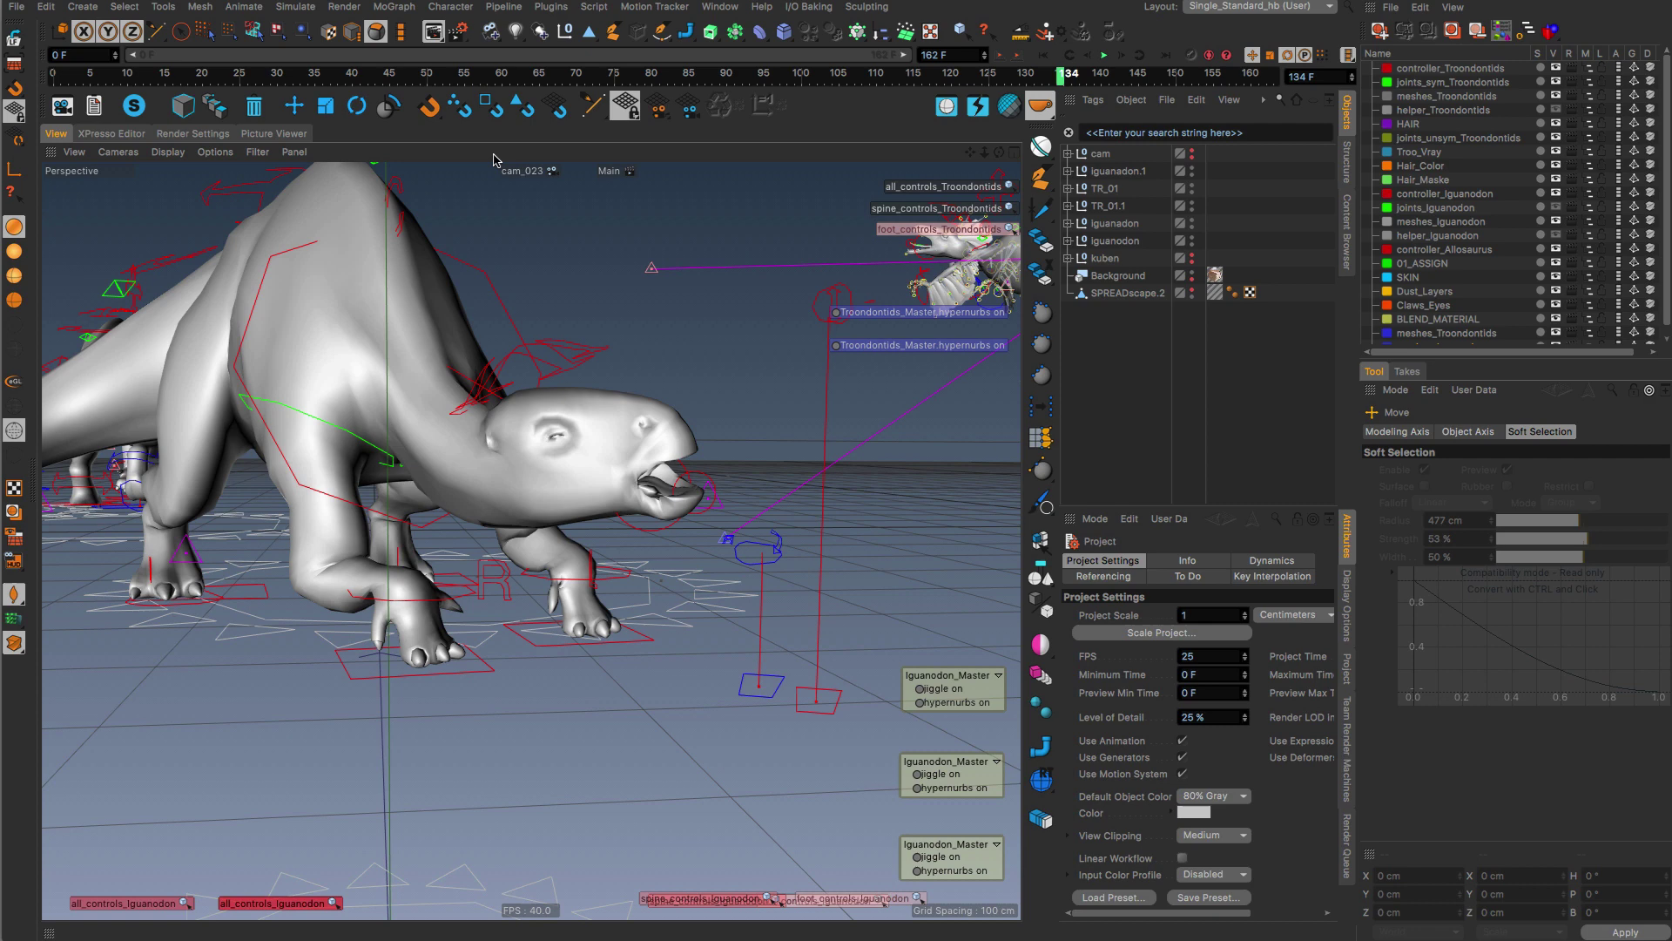
left_click_drag(1060, 76, 56, 78)
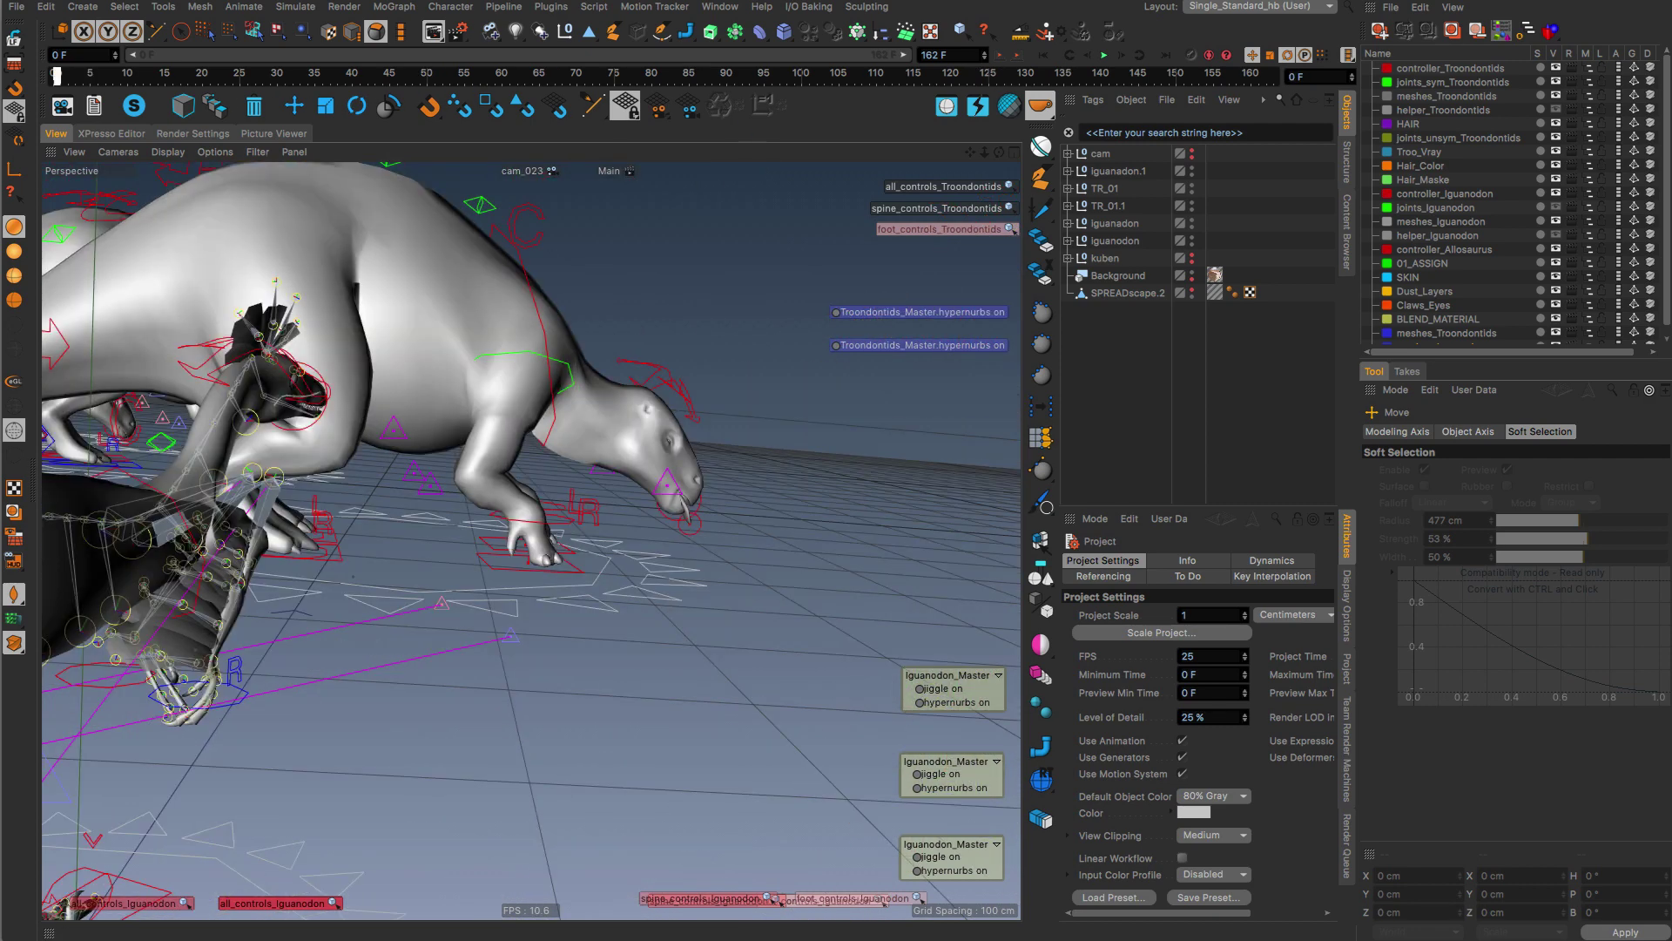
Open the Timeline in F-Curve mode with all animated objects shown and frame the curves of the whole project
key("shift+F3")
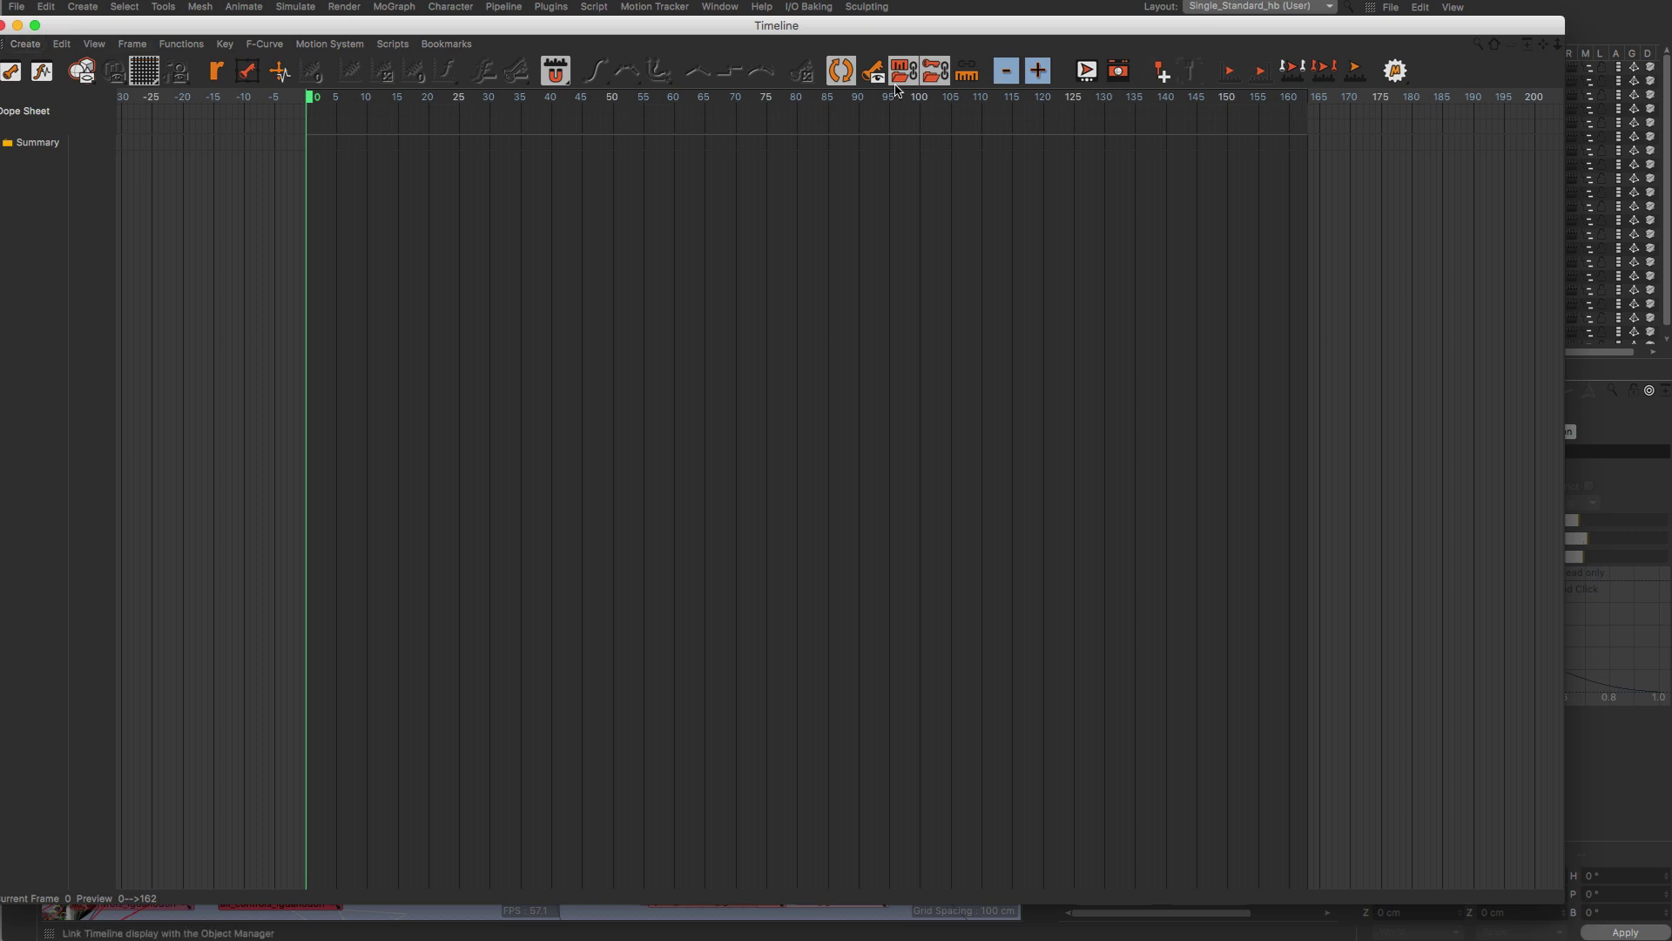
left_click(929, 74)
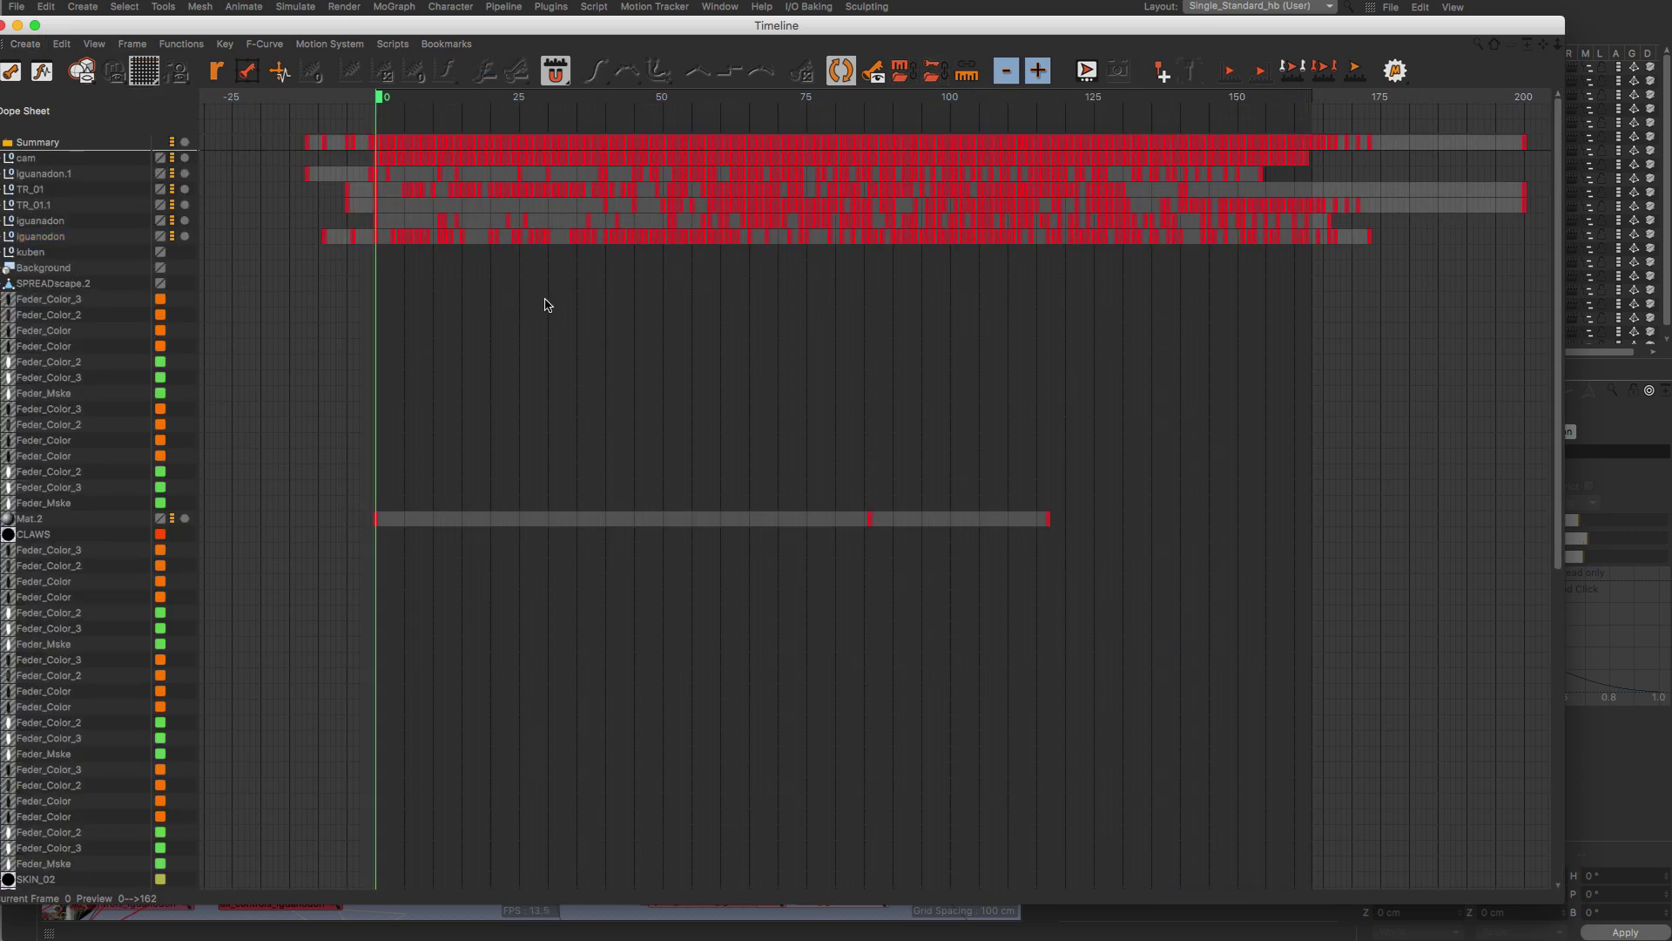
key("Tab")
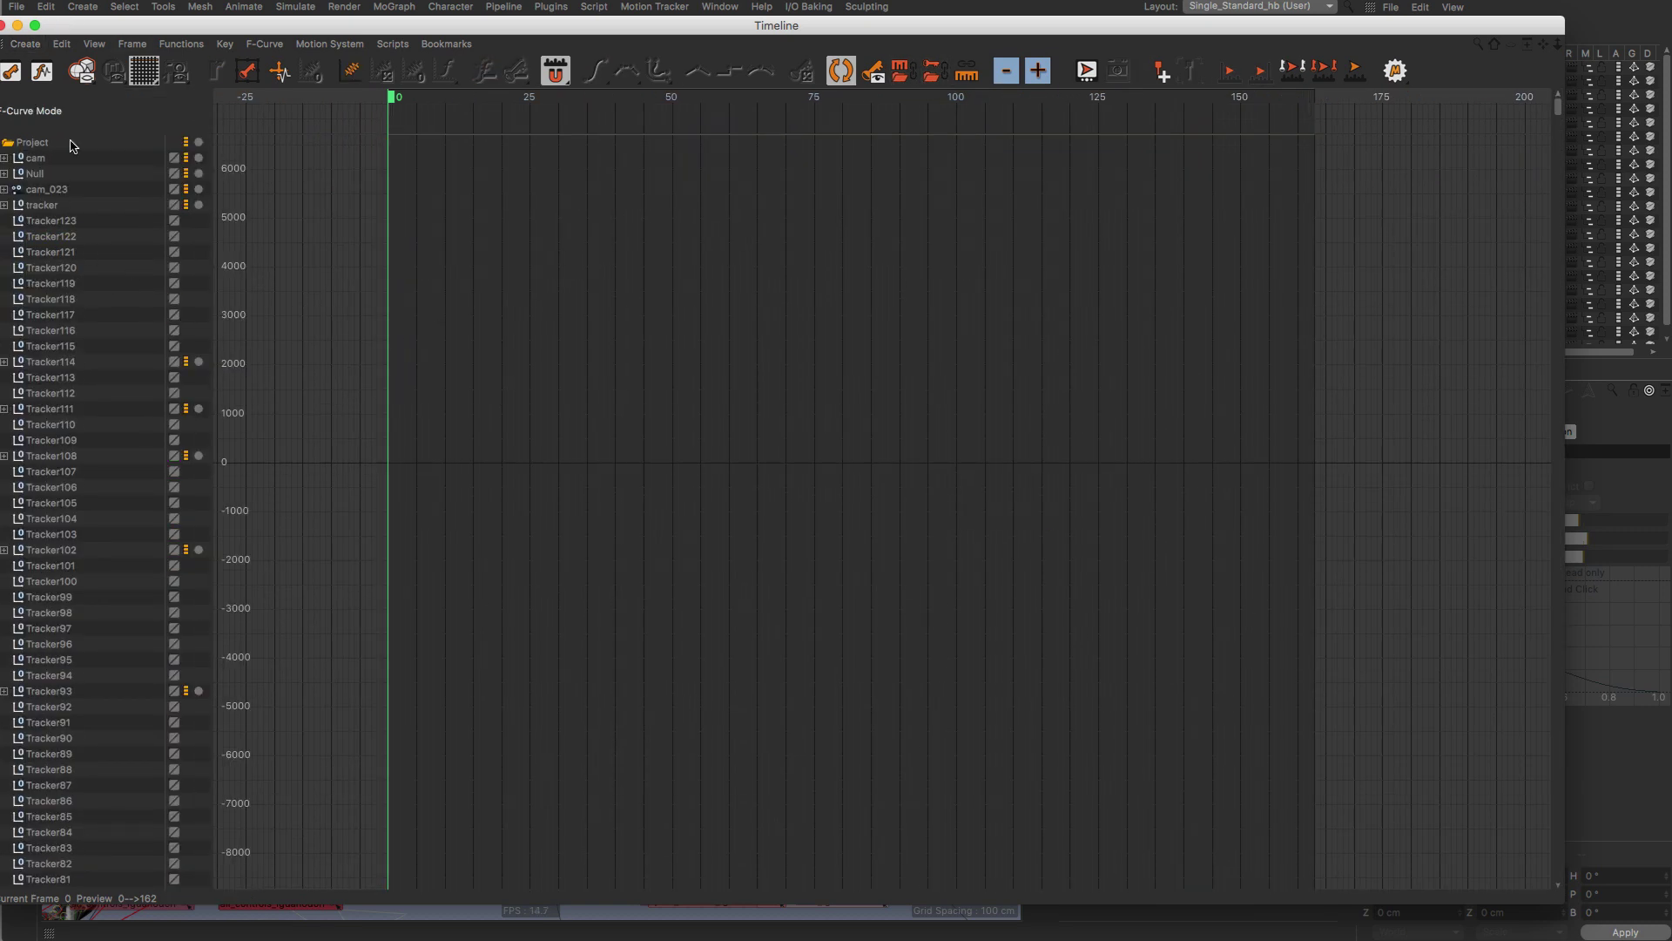
left_click(35, 143)
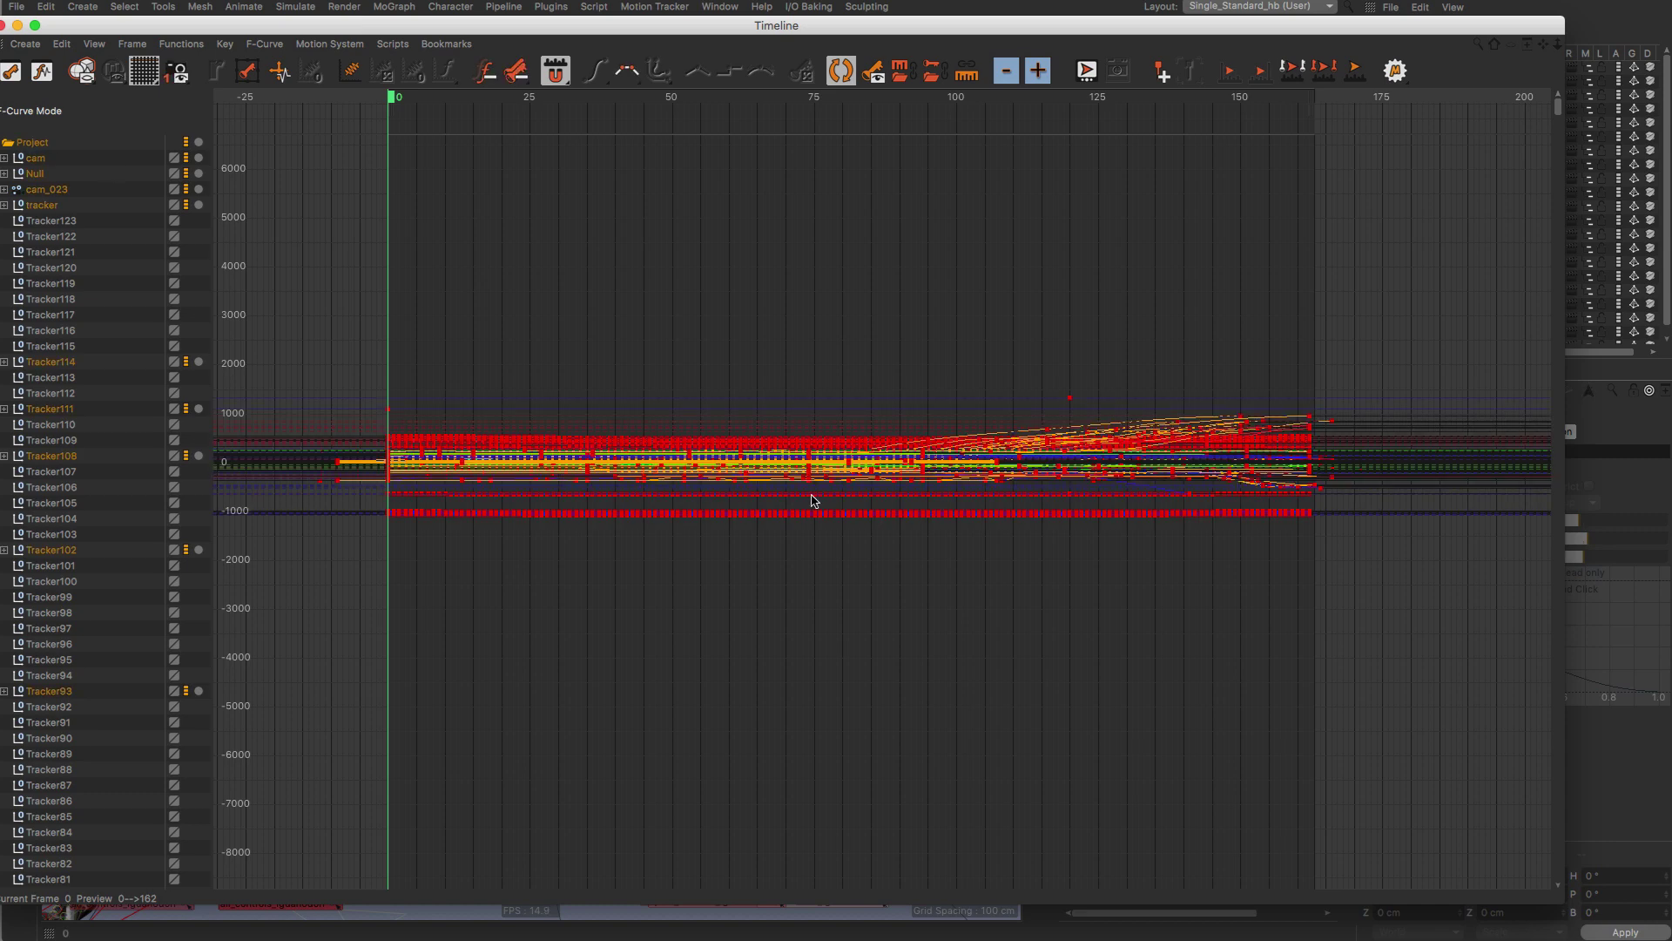
key("h")
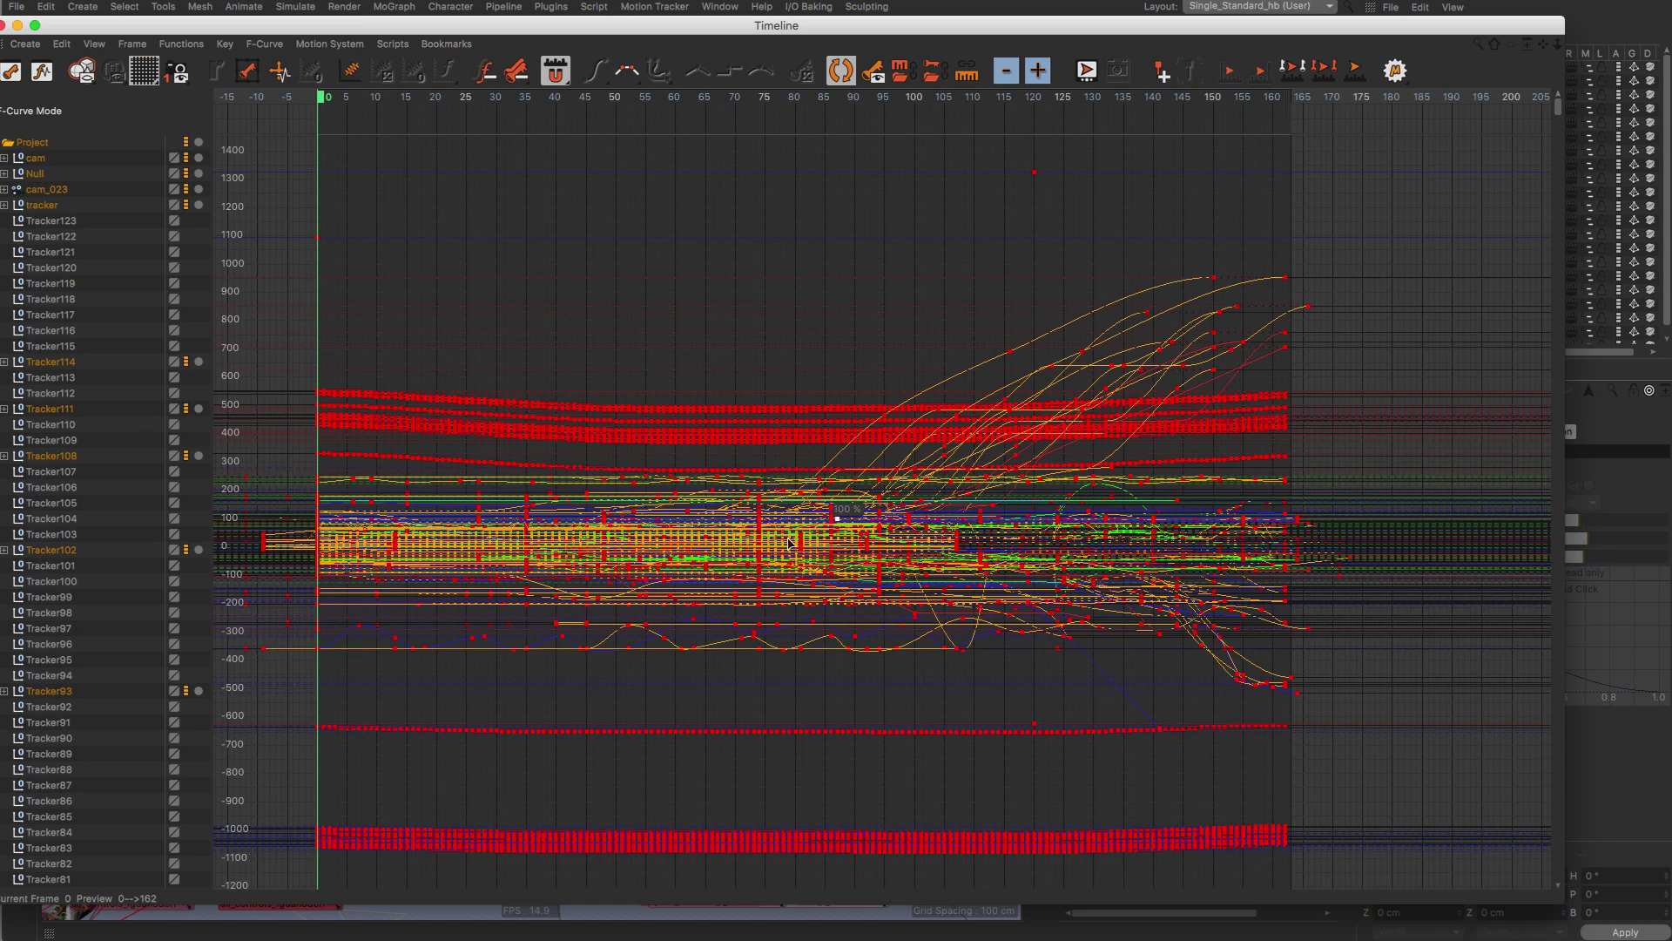
Examine the density of the project's F-curves and keys at several zoom levels
right_click_drag(765, 552, 854, 237, "alt")
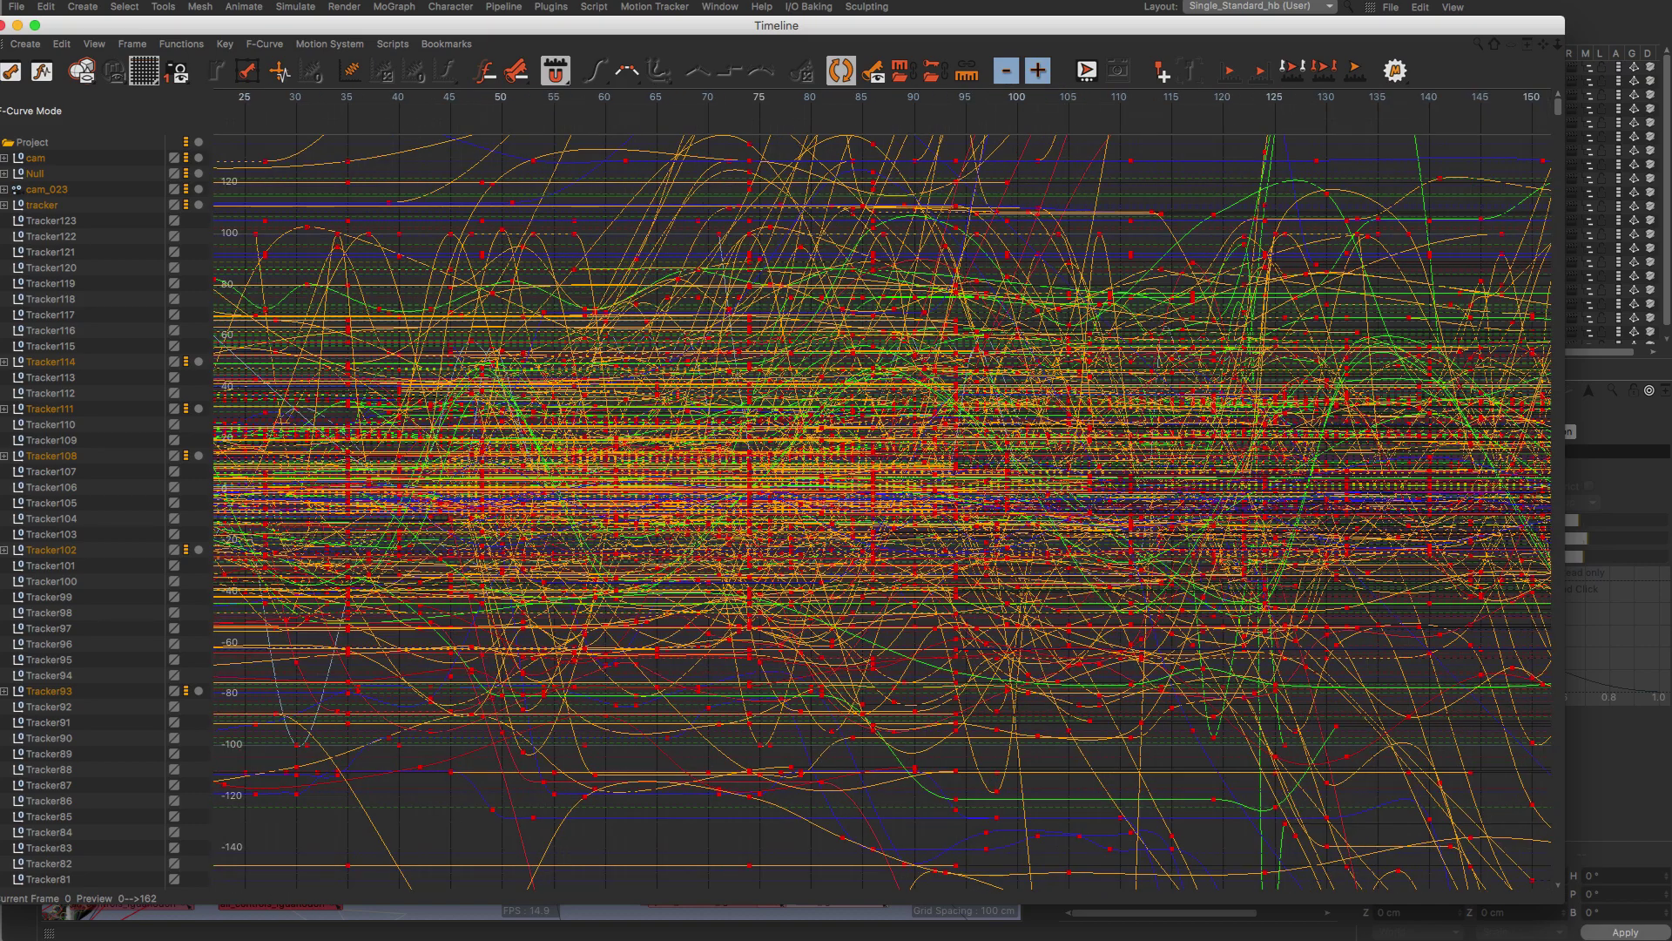
scroll(770, 553, "up", 4)
scroll(770, 553, "up", 3)
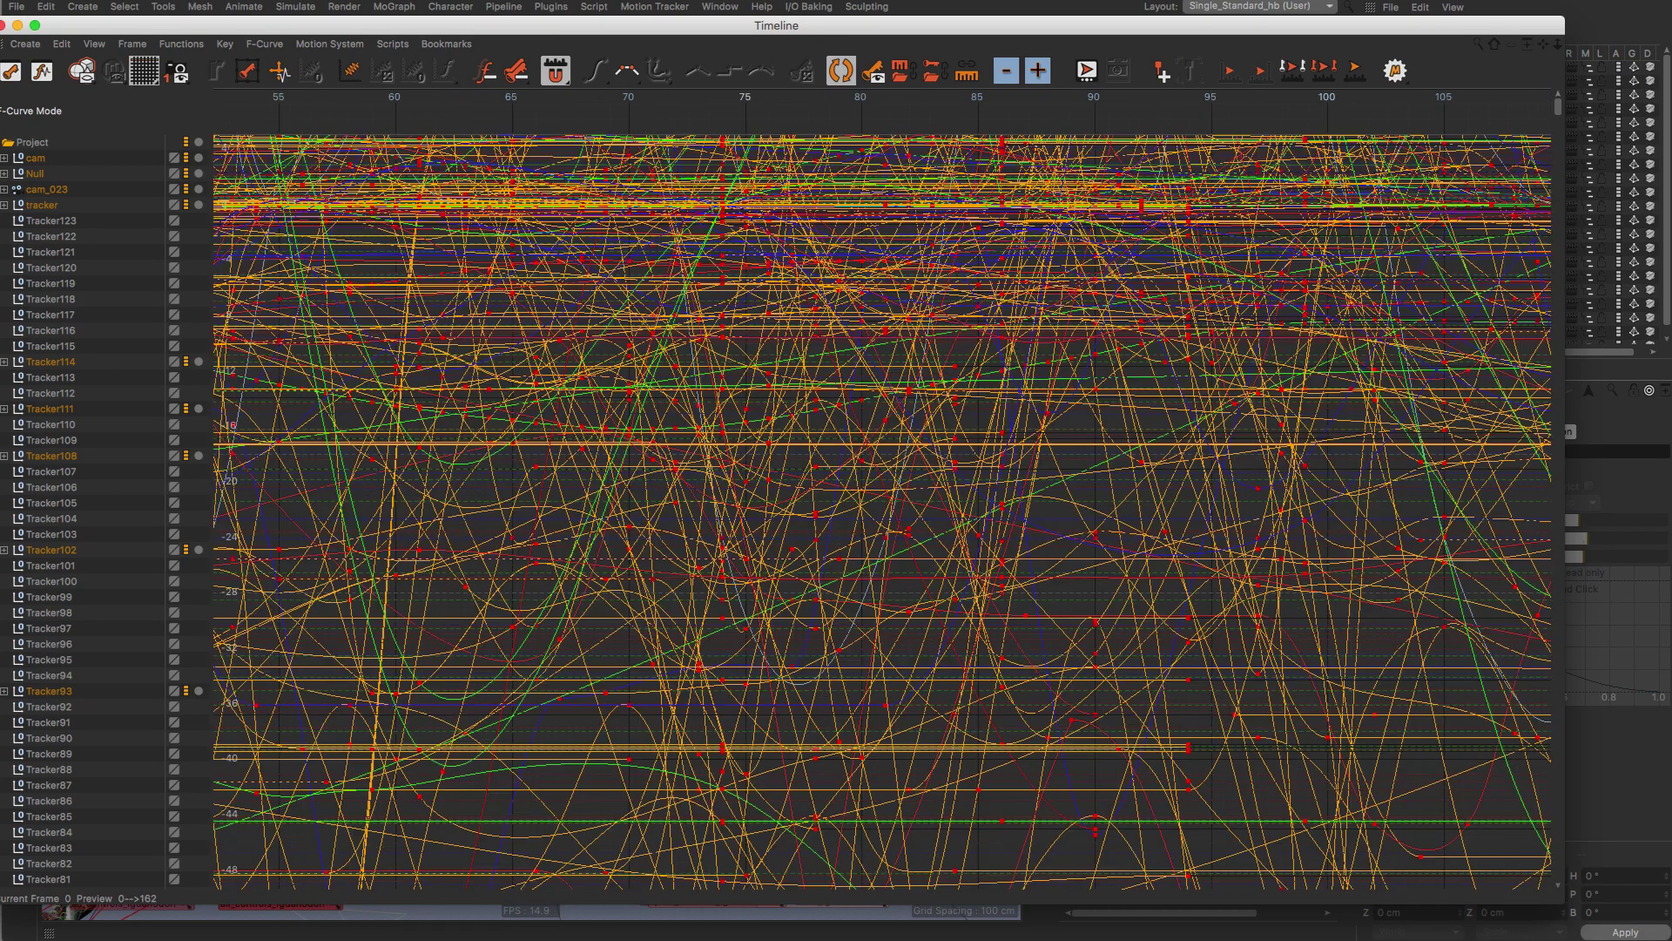
scroll(731, 556, "up", 1)
right_click_drag(774, 555, 818, 579, "alt")
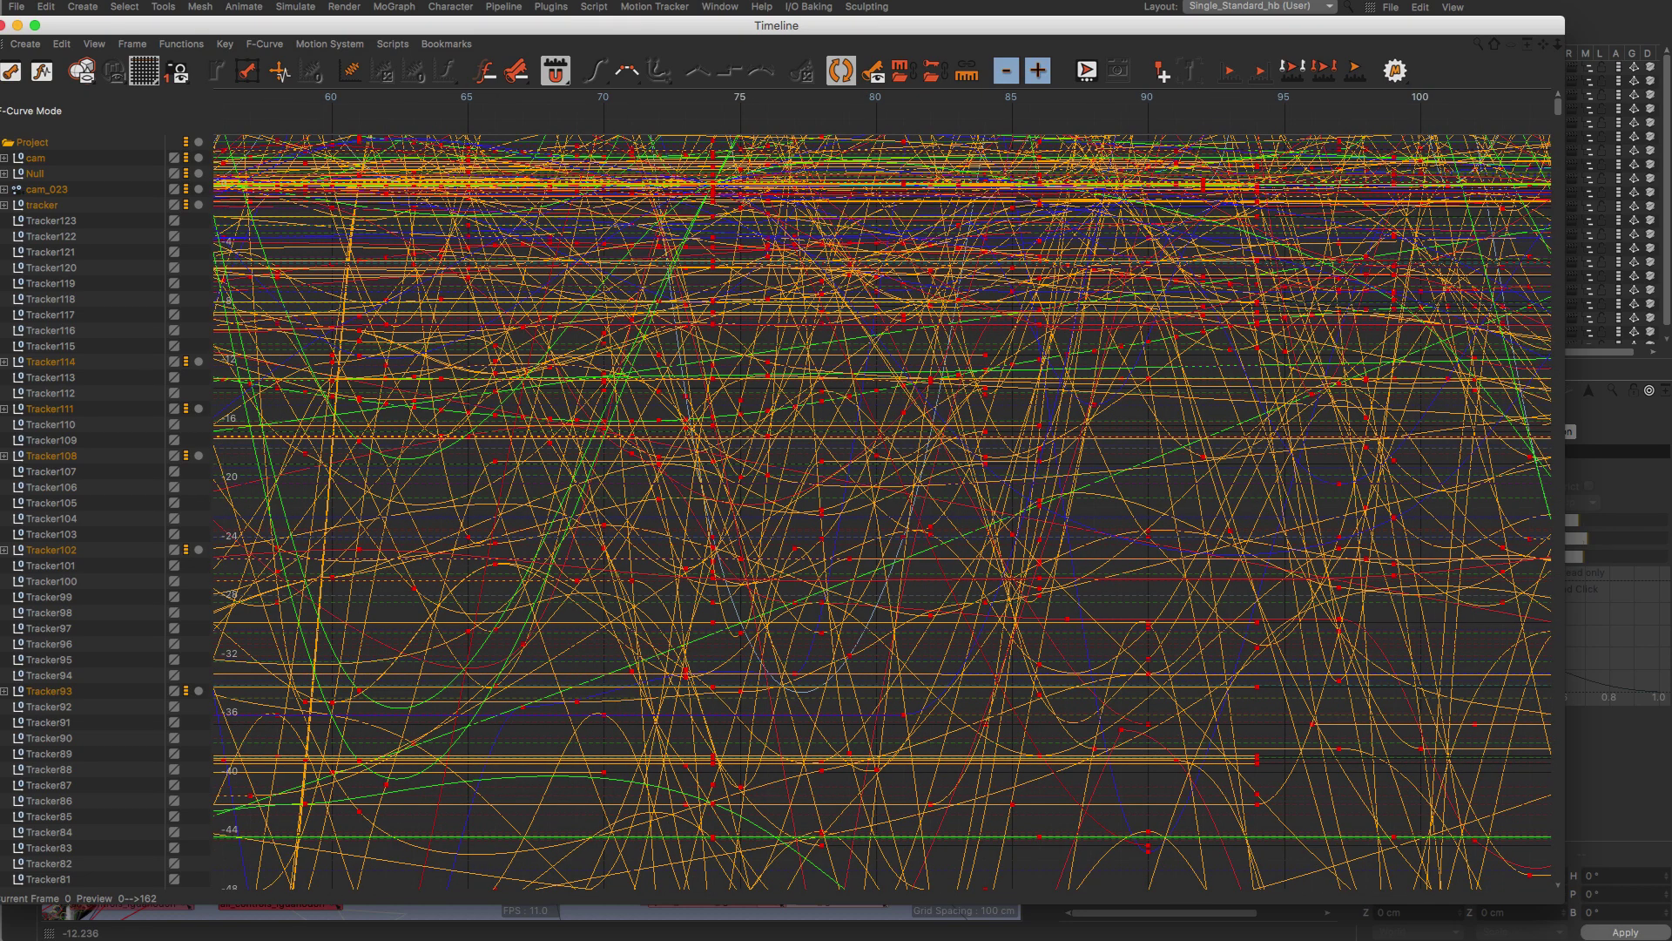
scroll(731, 556, "down", 2)
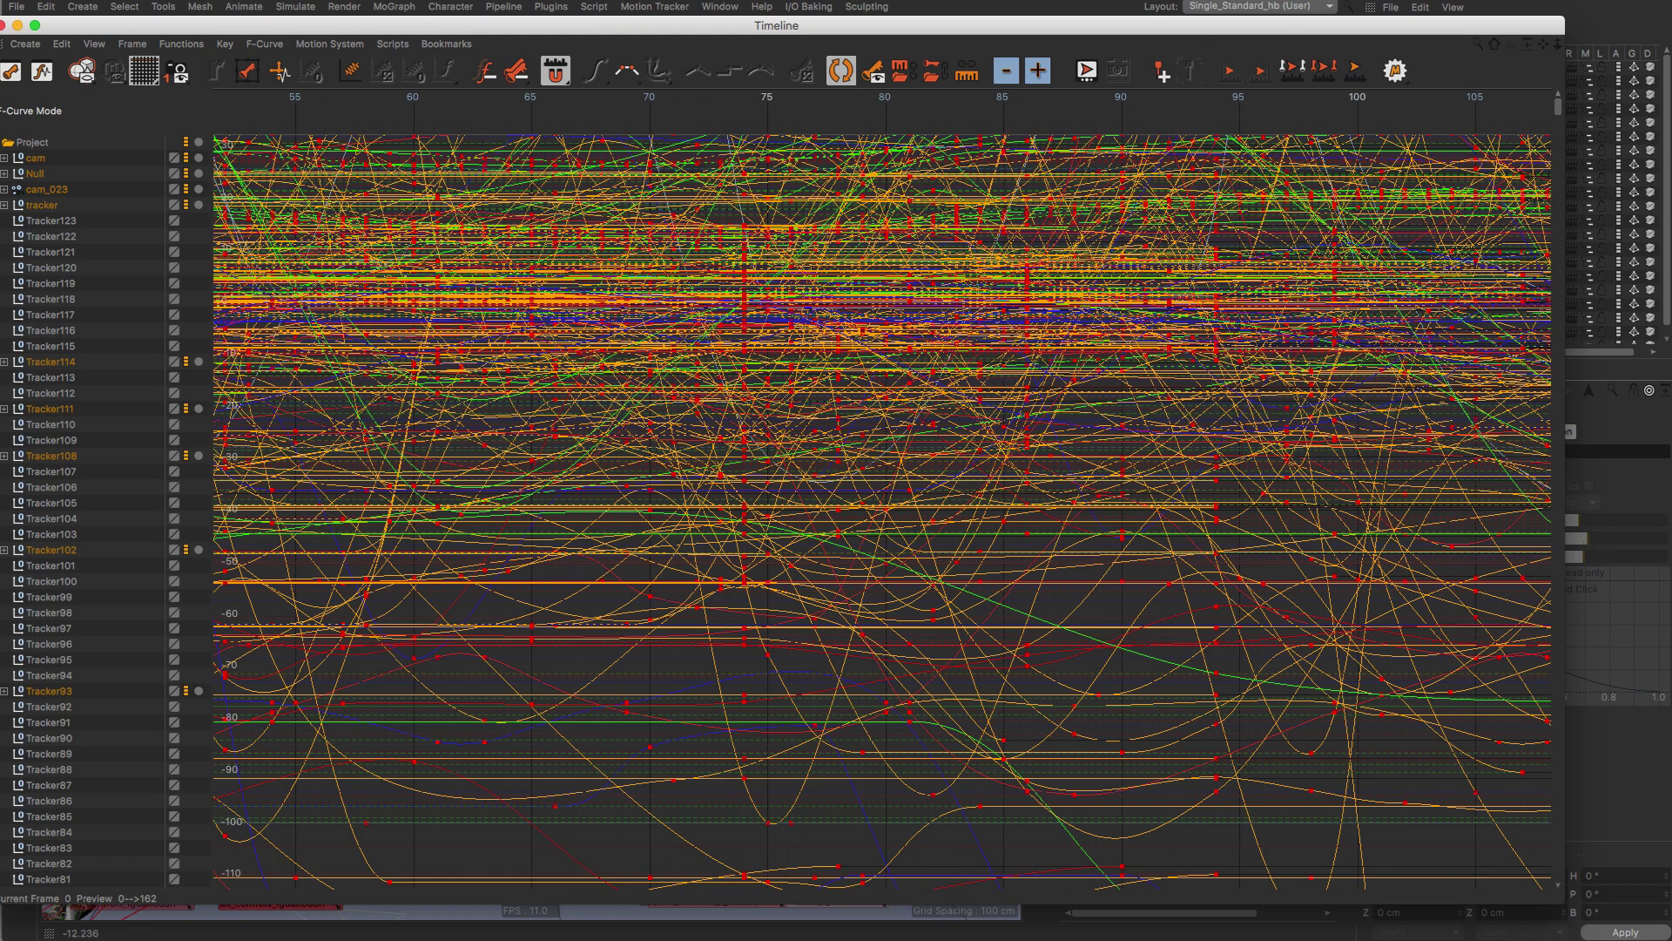
scroll(731, 555, "down", 2)
right_click_drag(938, 365, 870, 287, "alt")
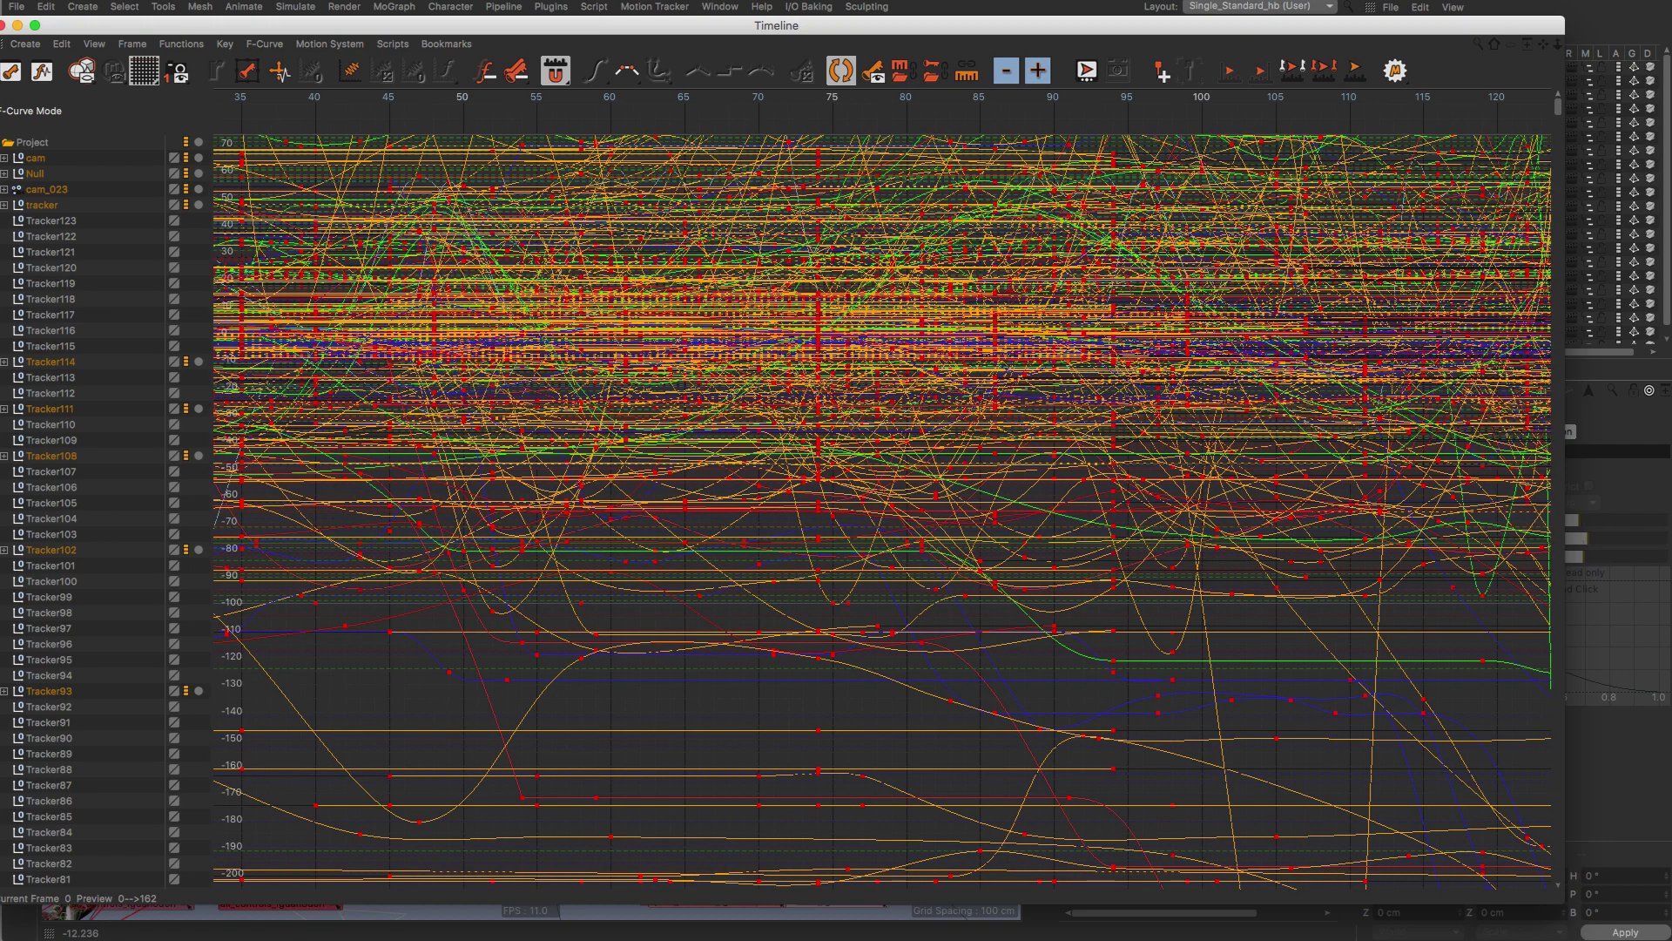
scroll(639, 478, "up", 3)
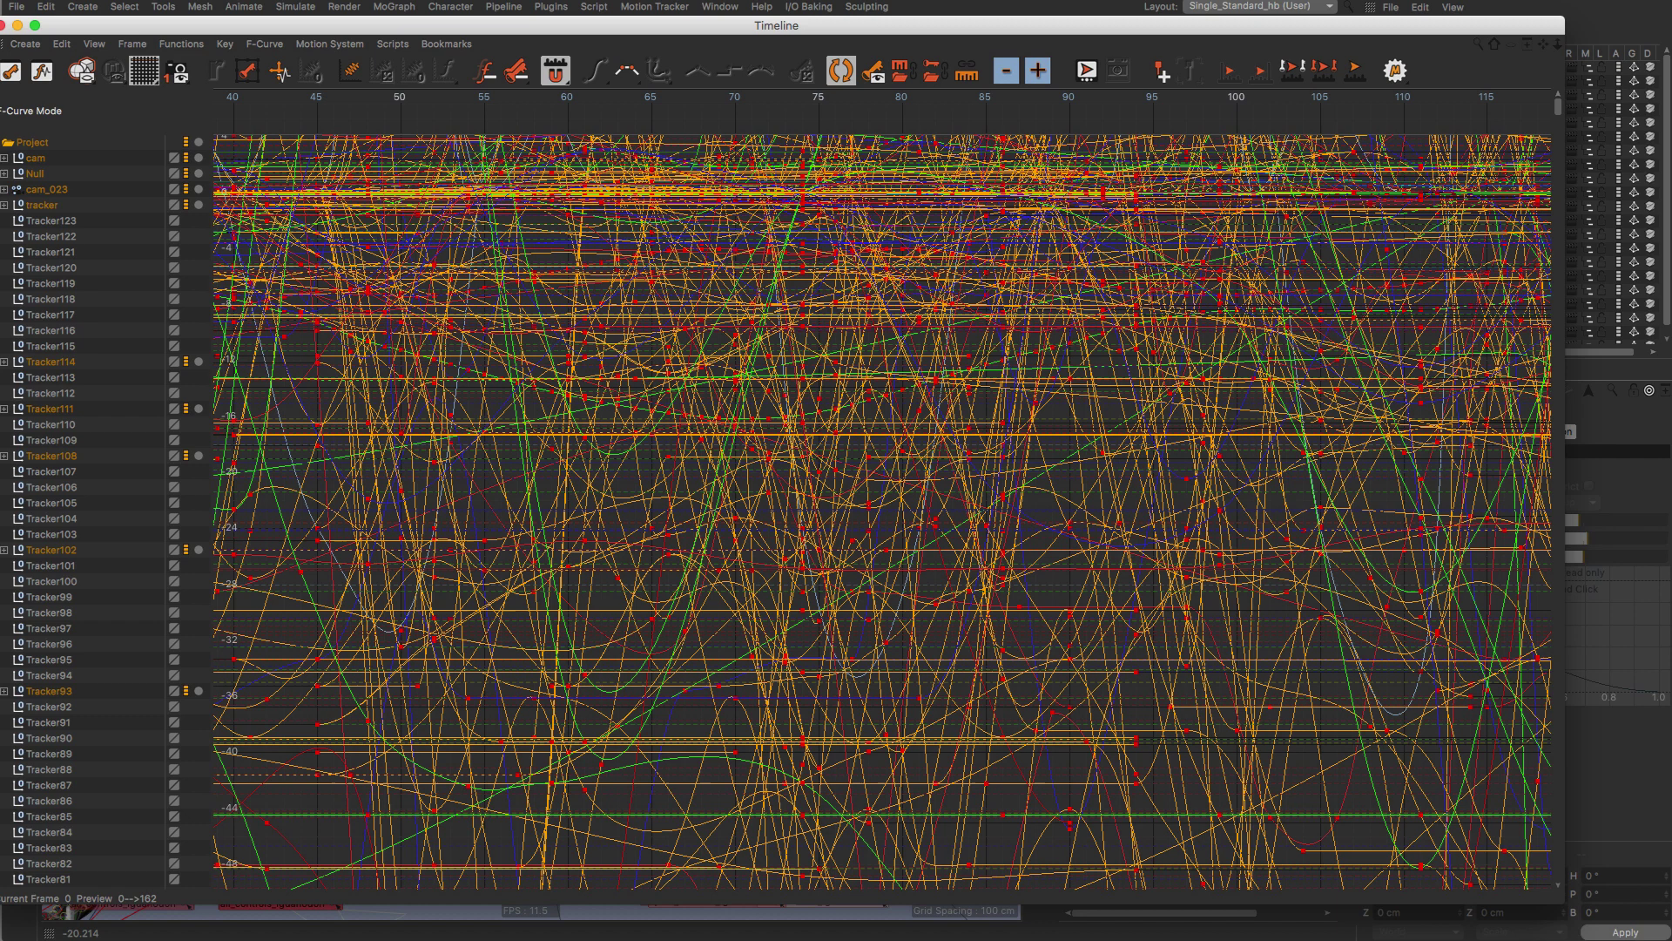
Select all of the project's animation keys and close the Timeline
key("super+a")
key("super+w")
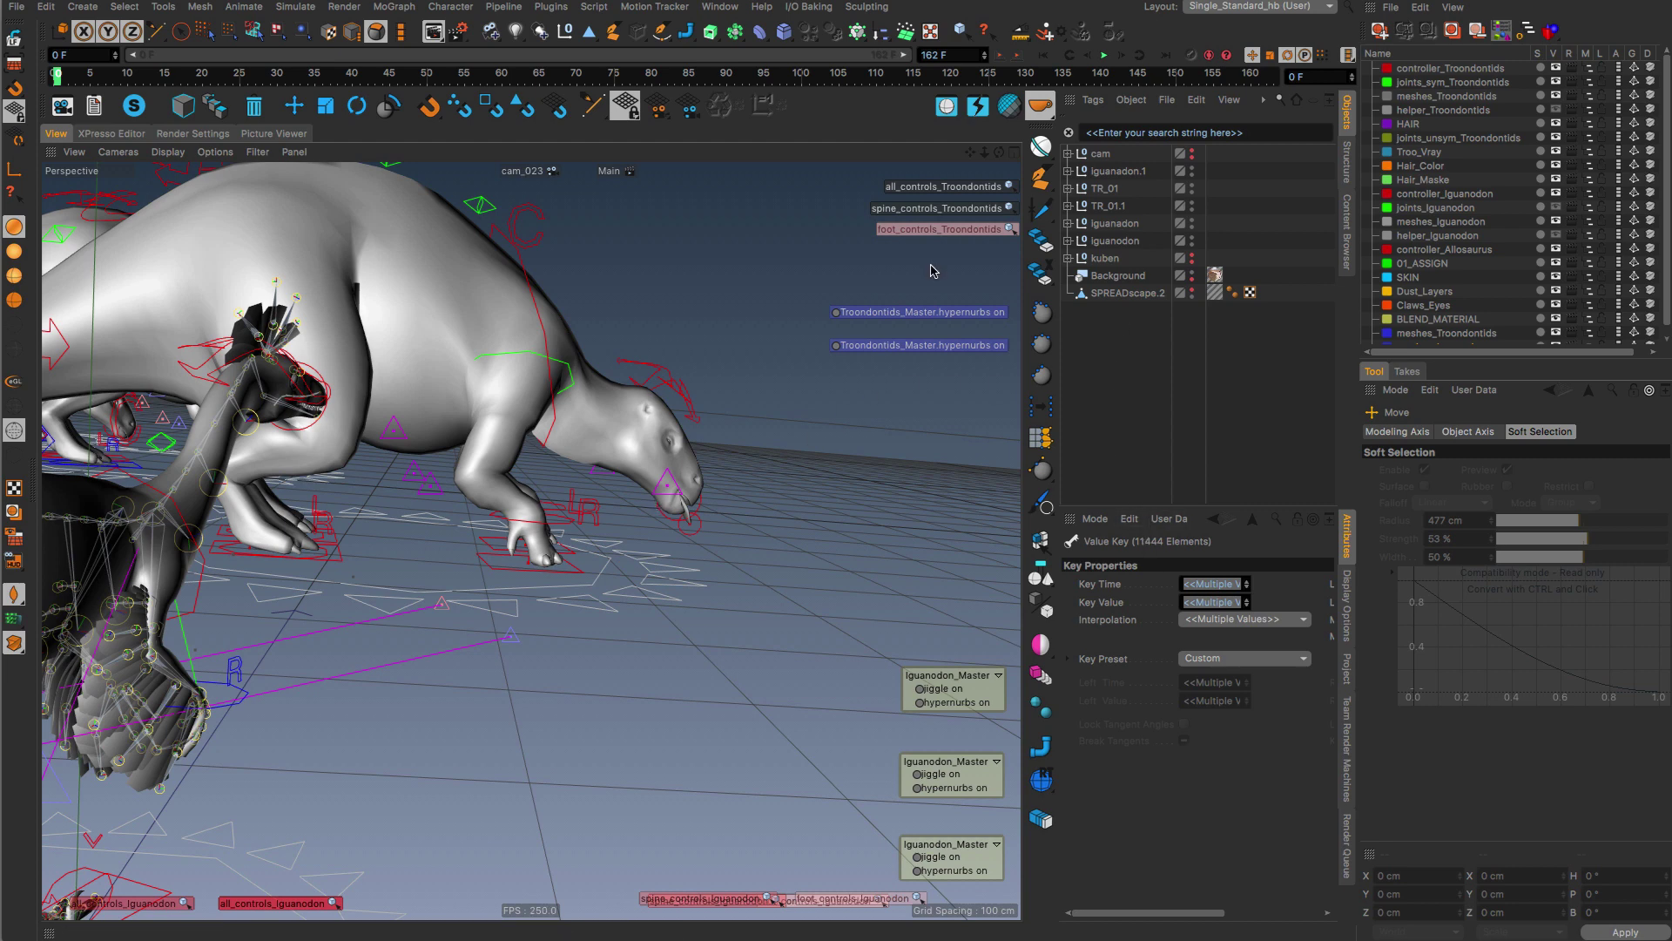
Open the Calculate FPS tool through the command search for "fps" and run its Anim Test from frame 0
left_click_drag(244, 75, 11, 56)
key("shift+c")
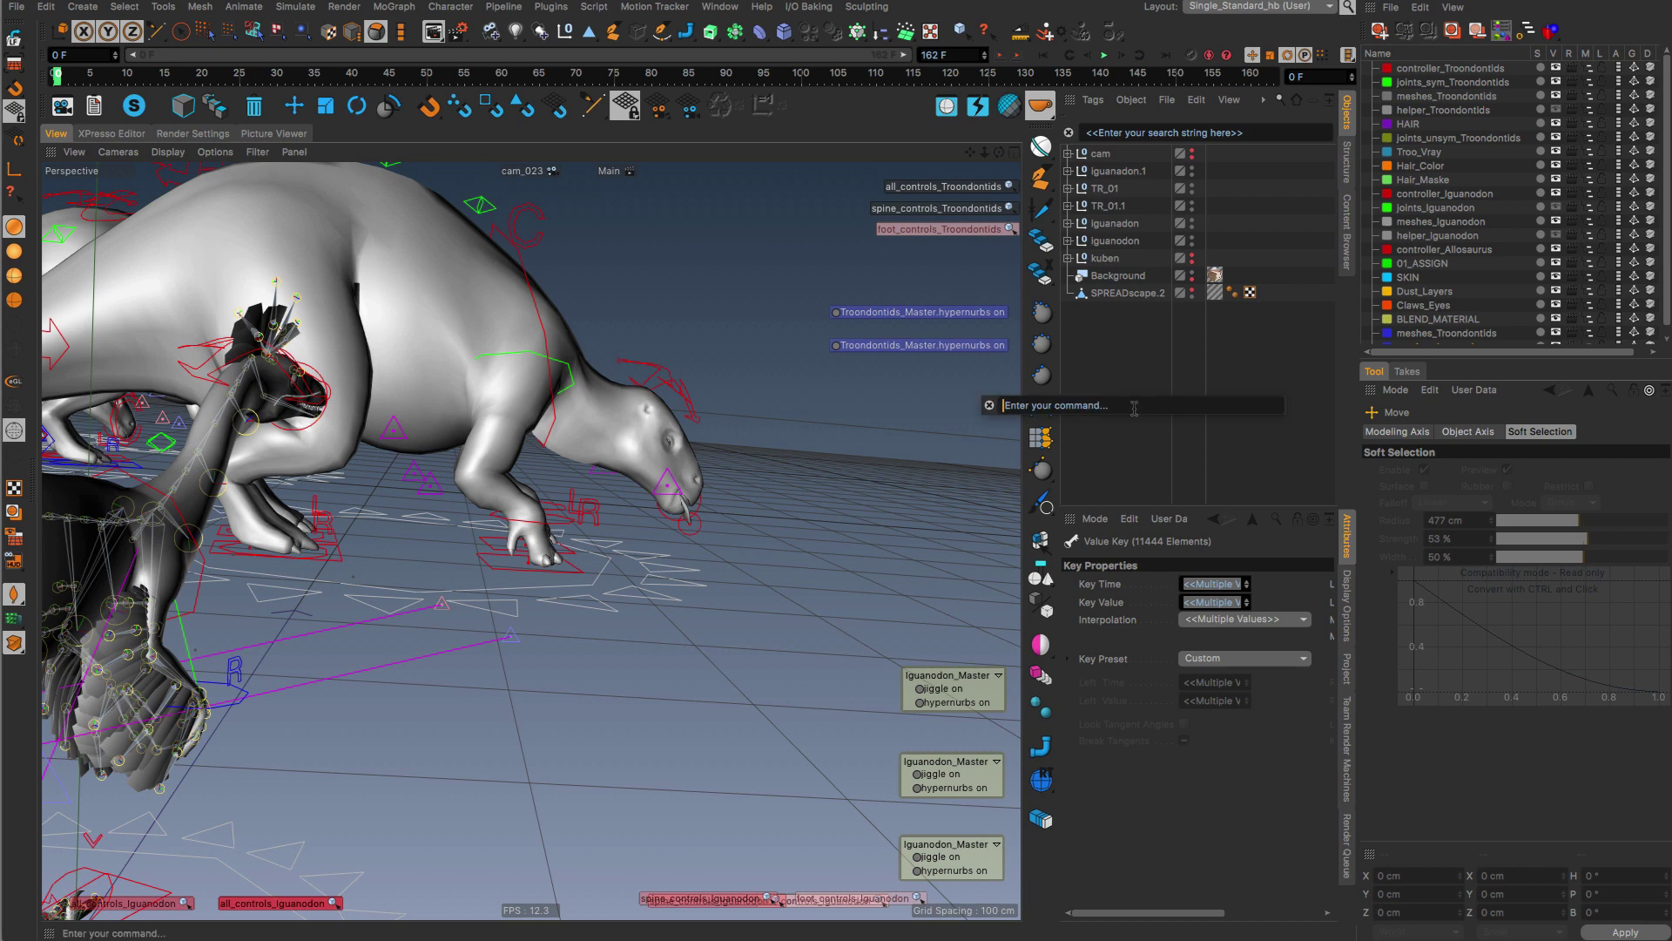
type("fps")
key("Return")
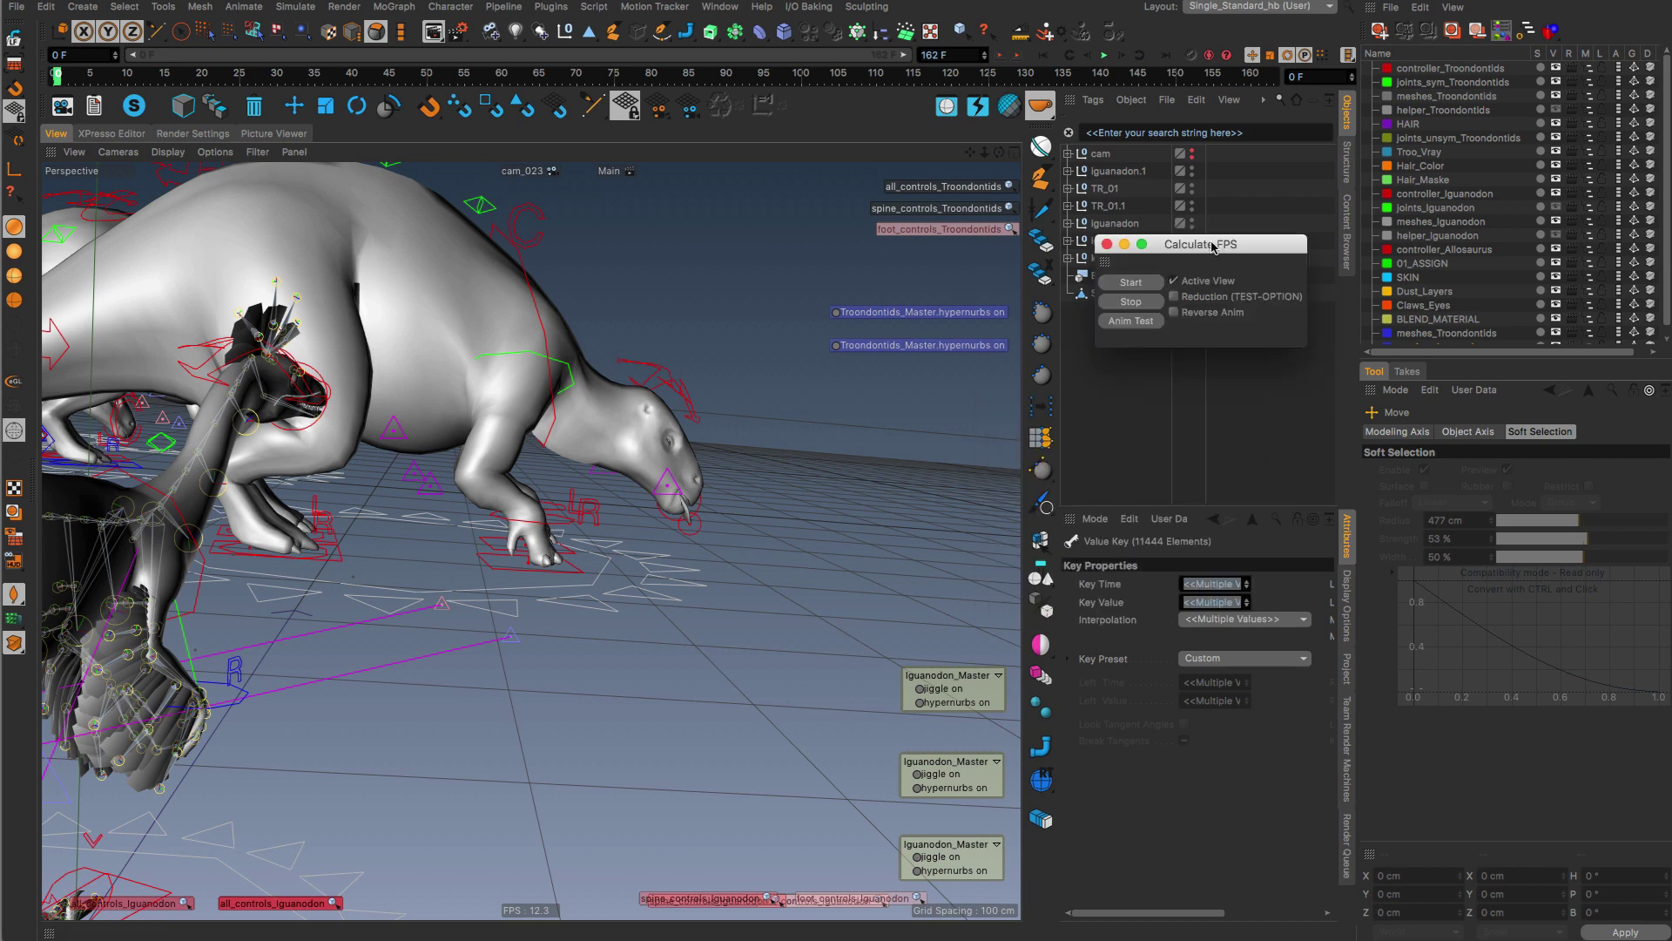
left_click_drag(1213, 248, 692, 309)
left_click(599, 387)
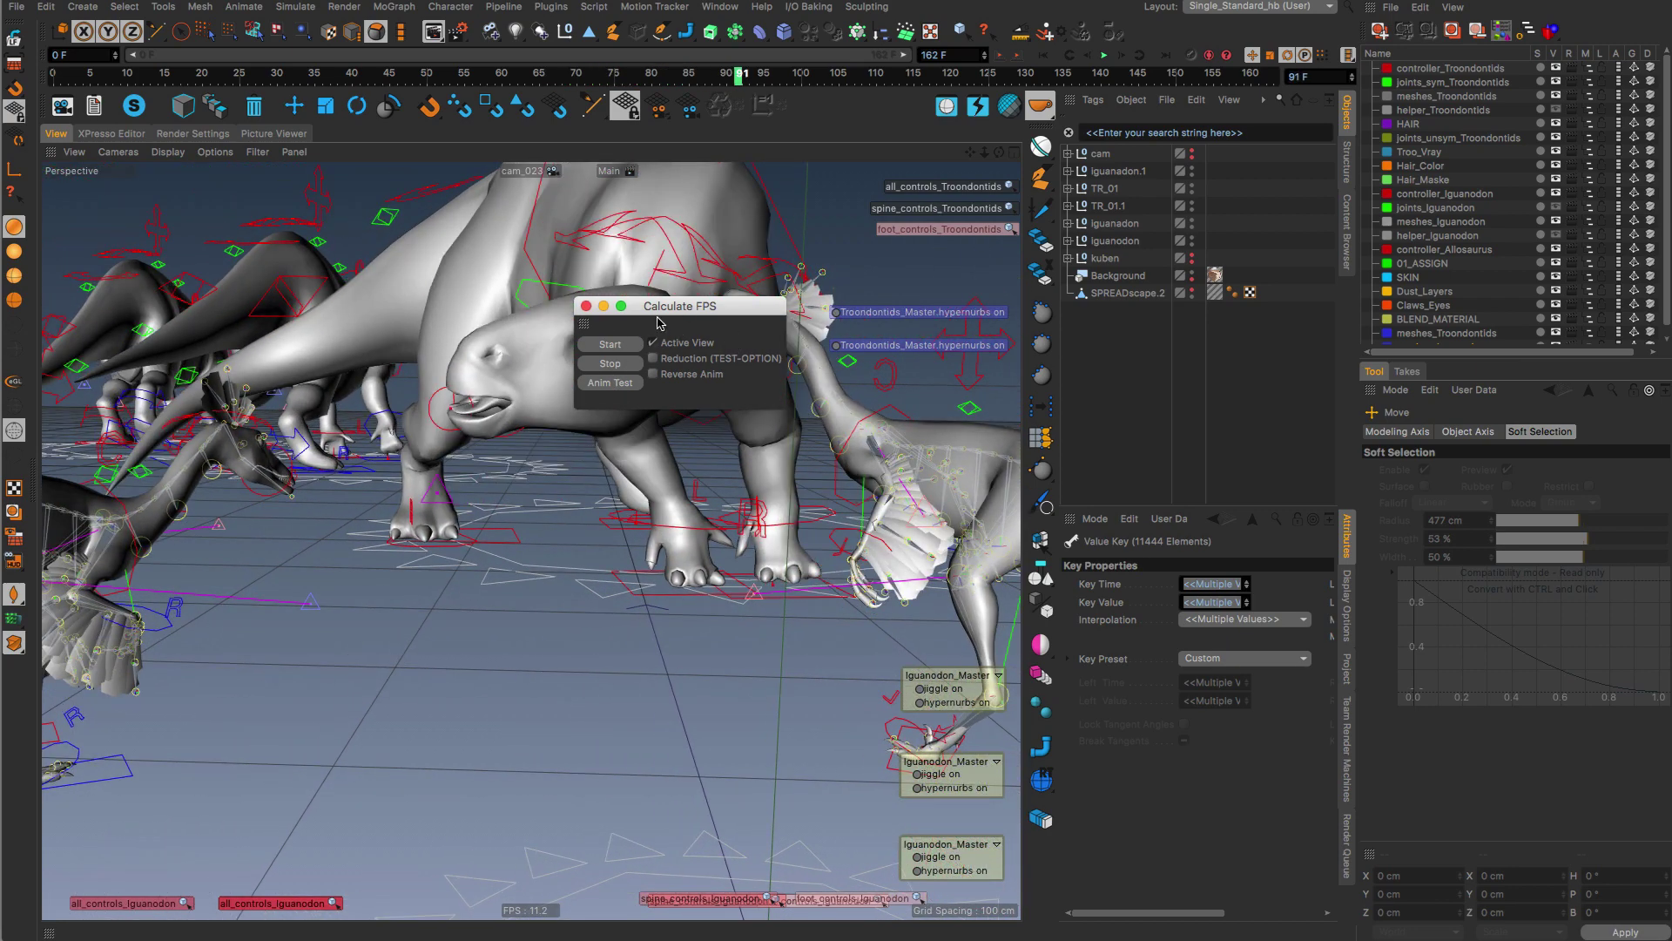
left_click_drag(671, 306, 876, 346)
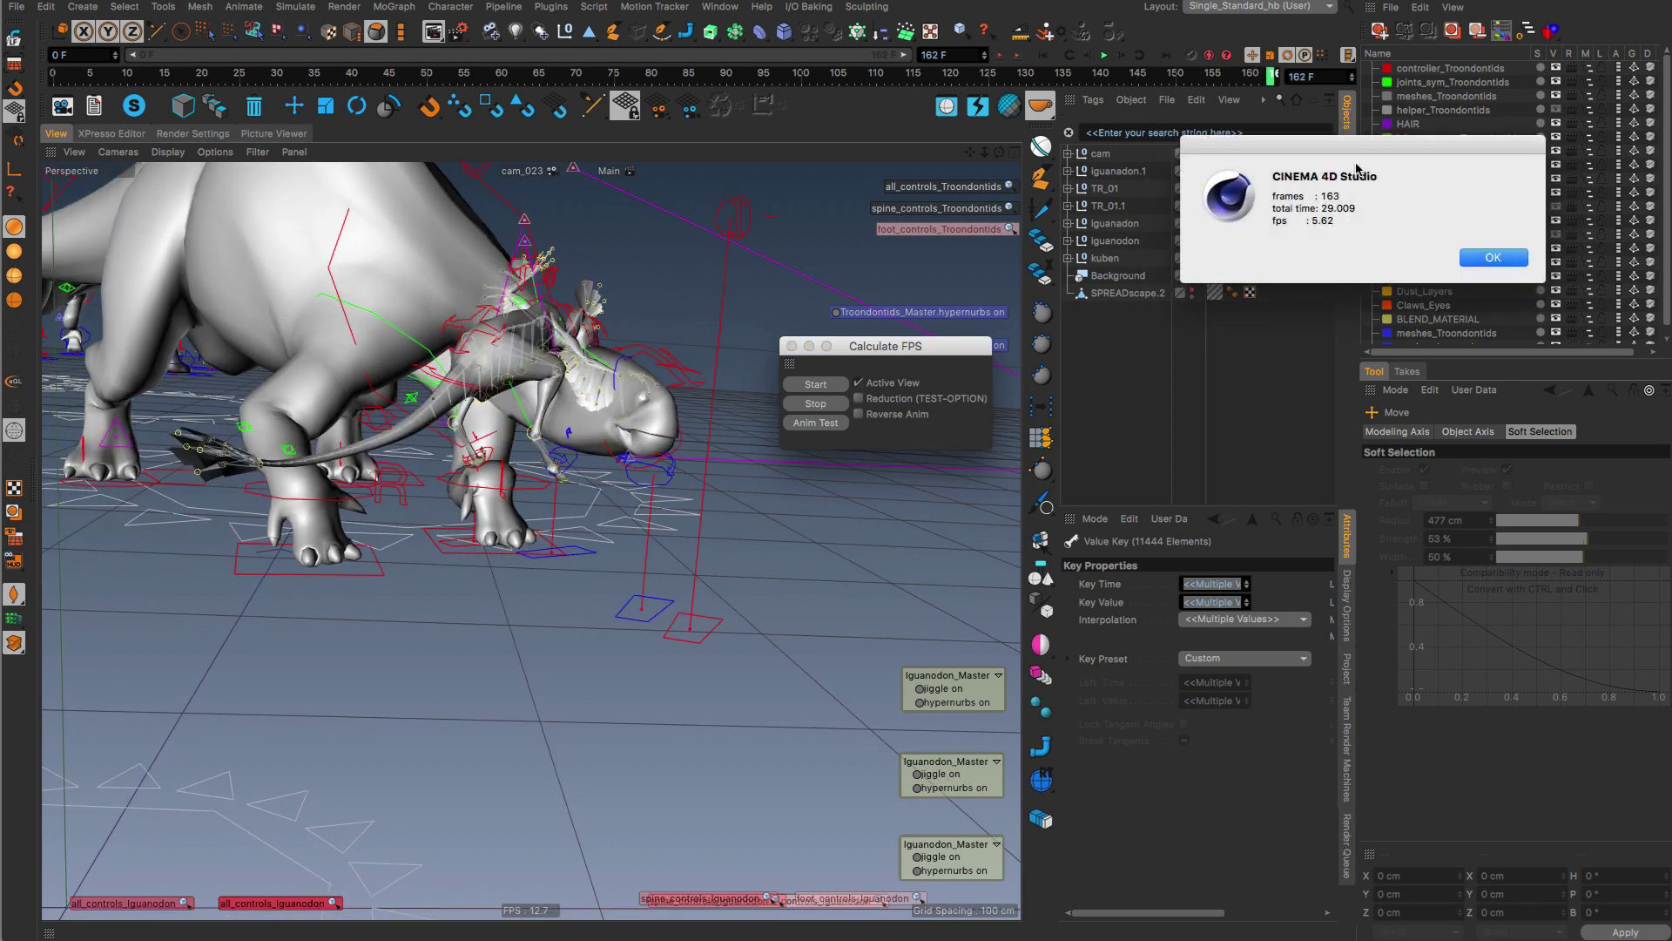
Read the fps value in the animation test result and dismiss the message
left_click_drag(1354, 155, 566, 501)
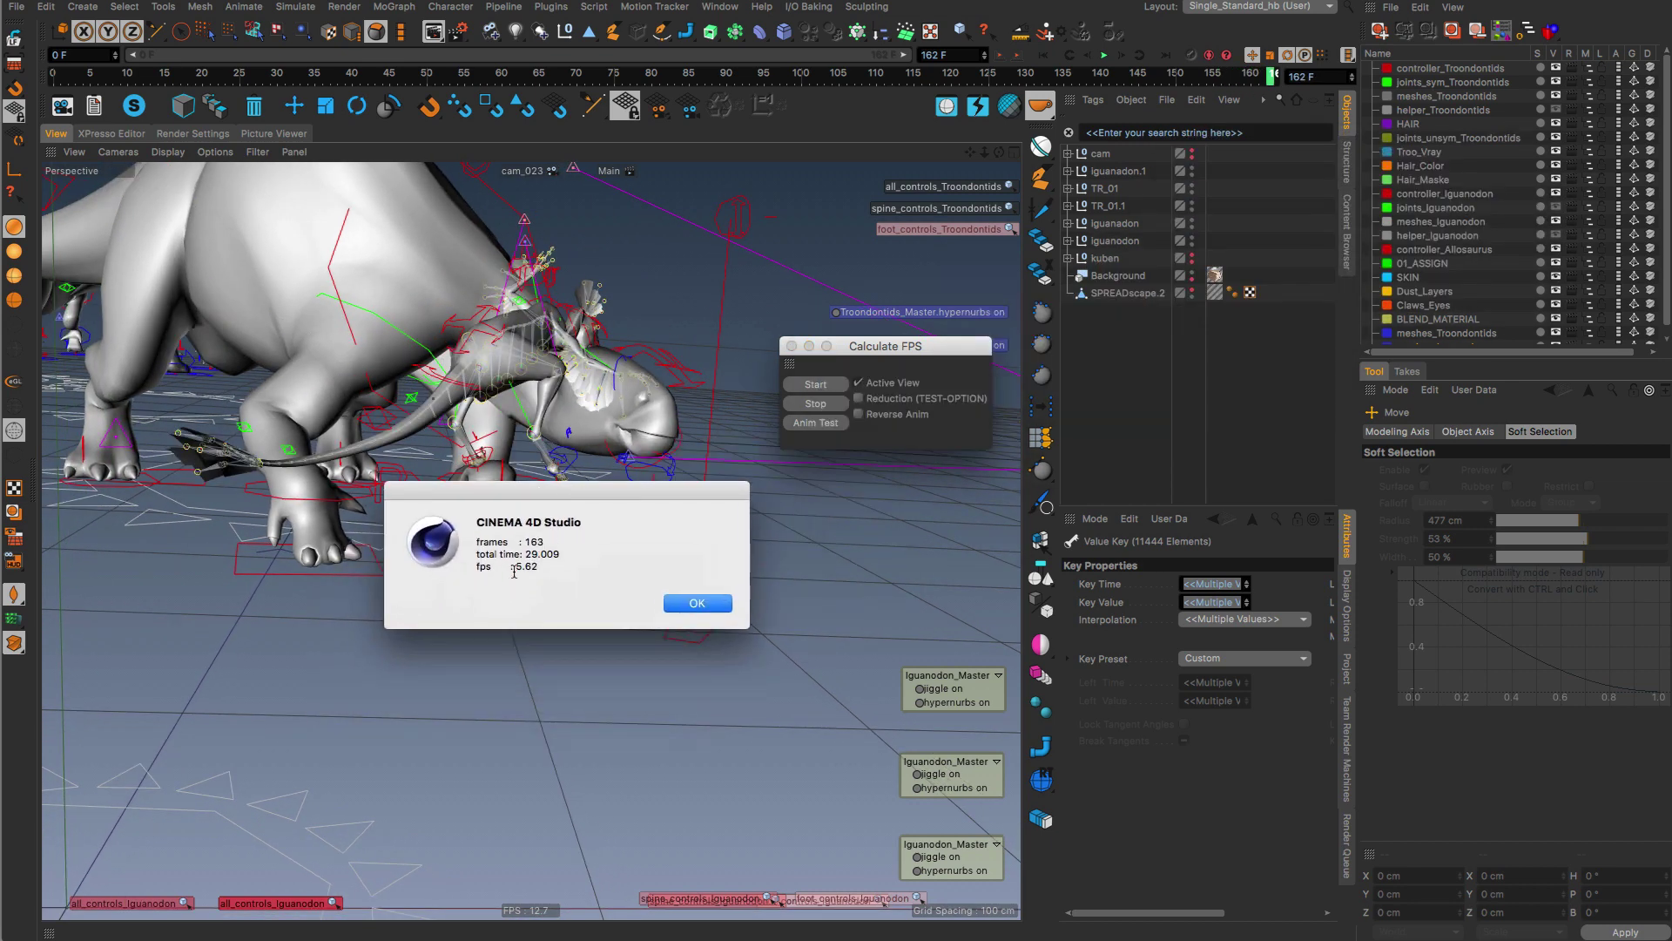
left_click_drag(526, 570, 546, 570)
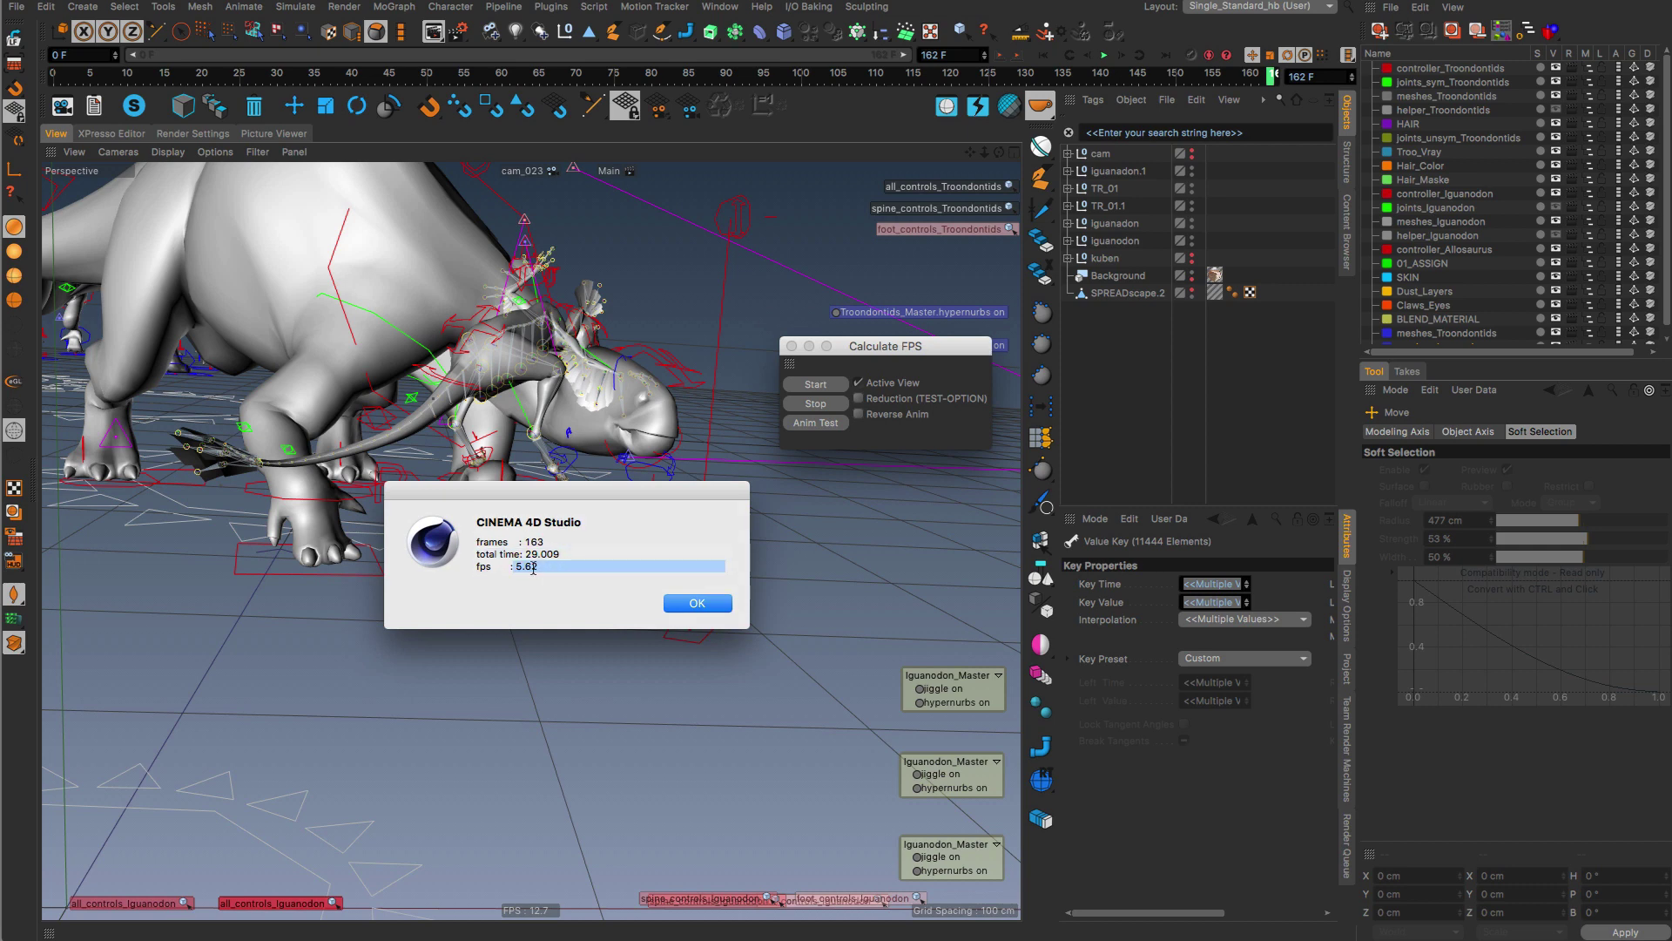
left_click(586, 584)
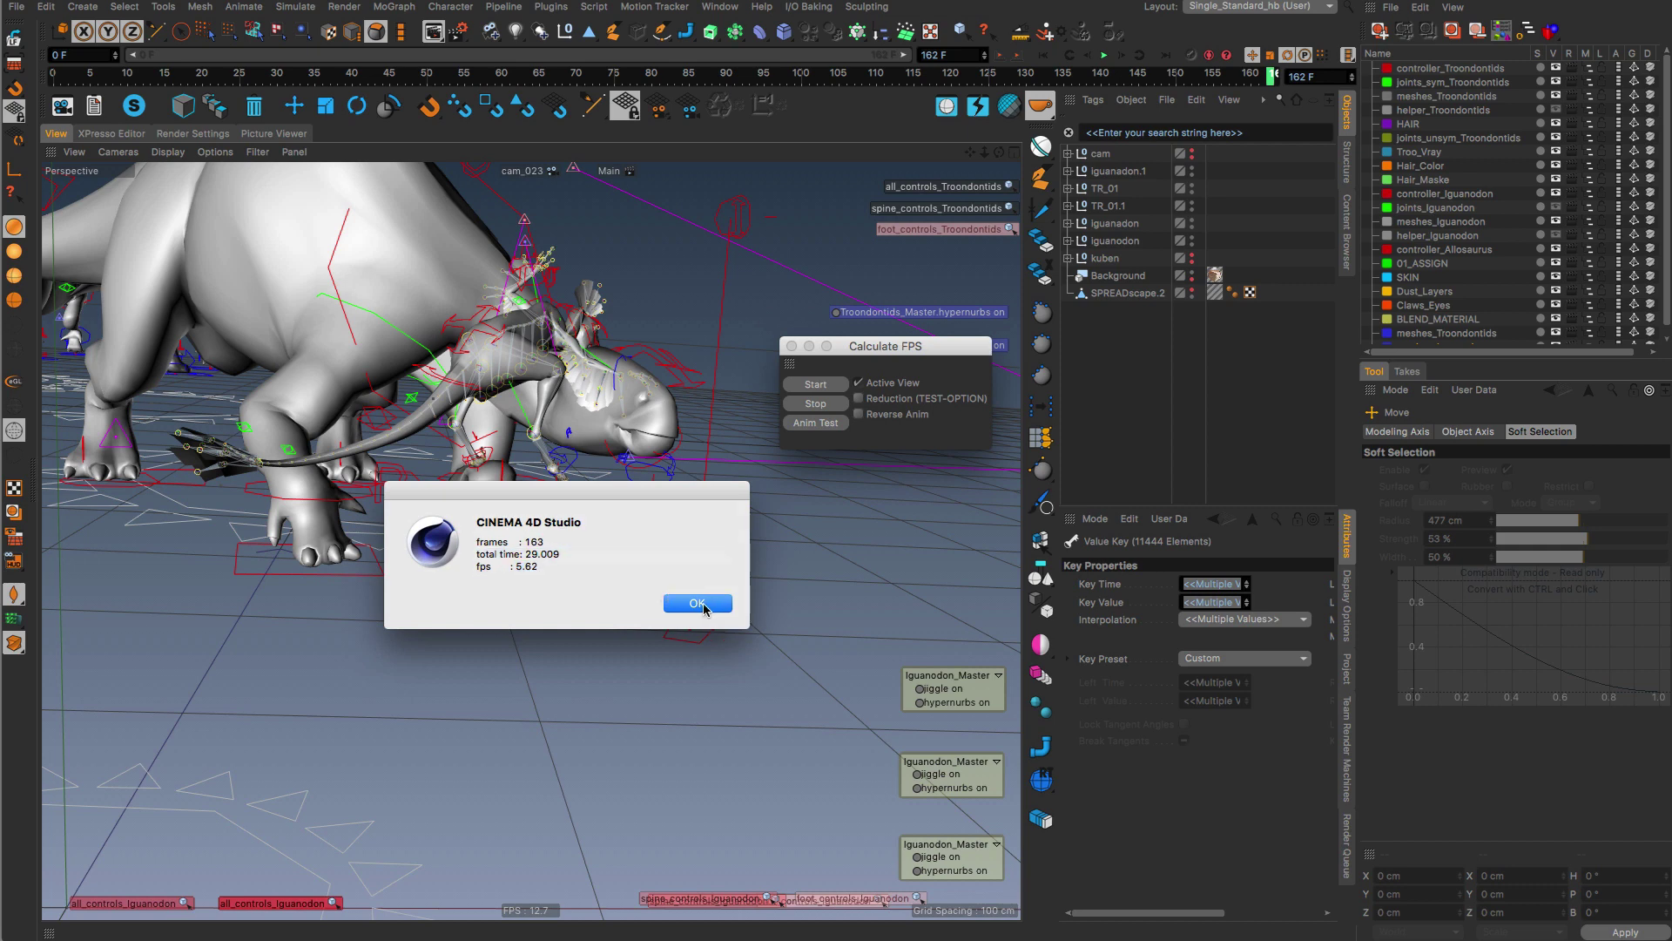
left_click(698, 603)
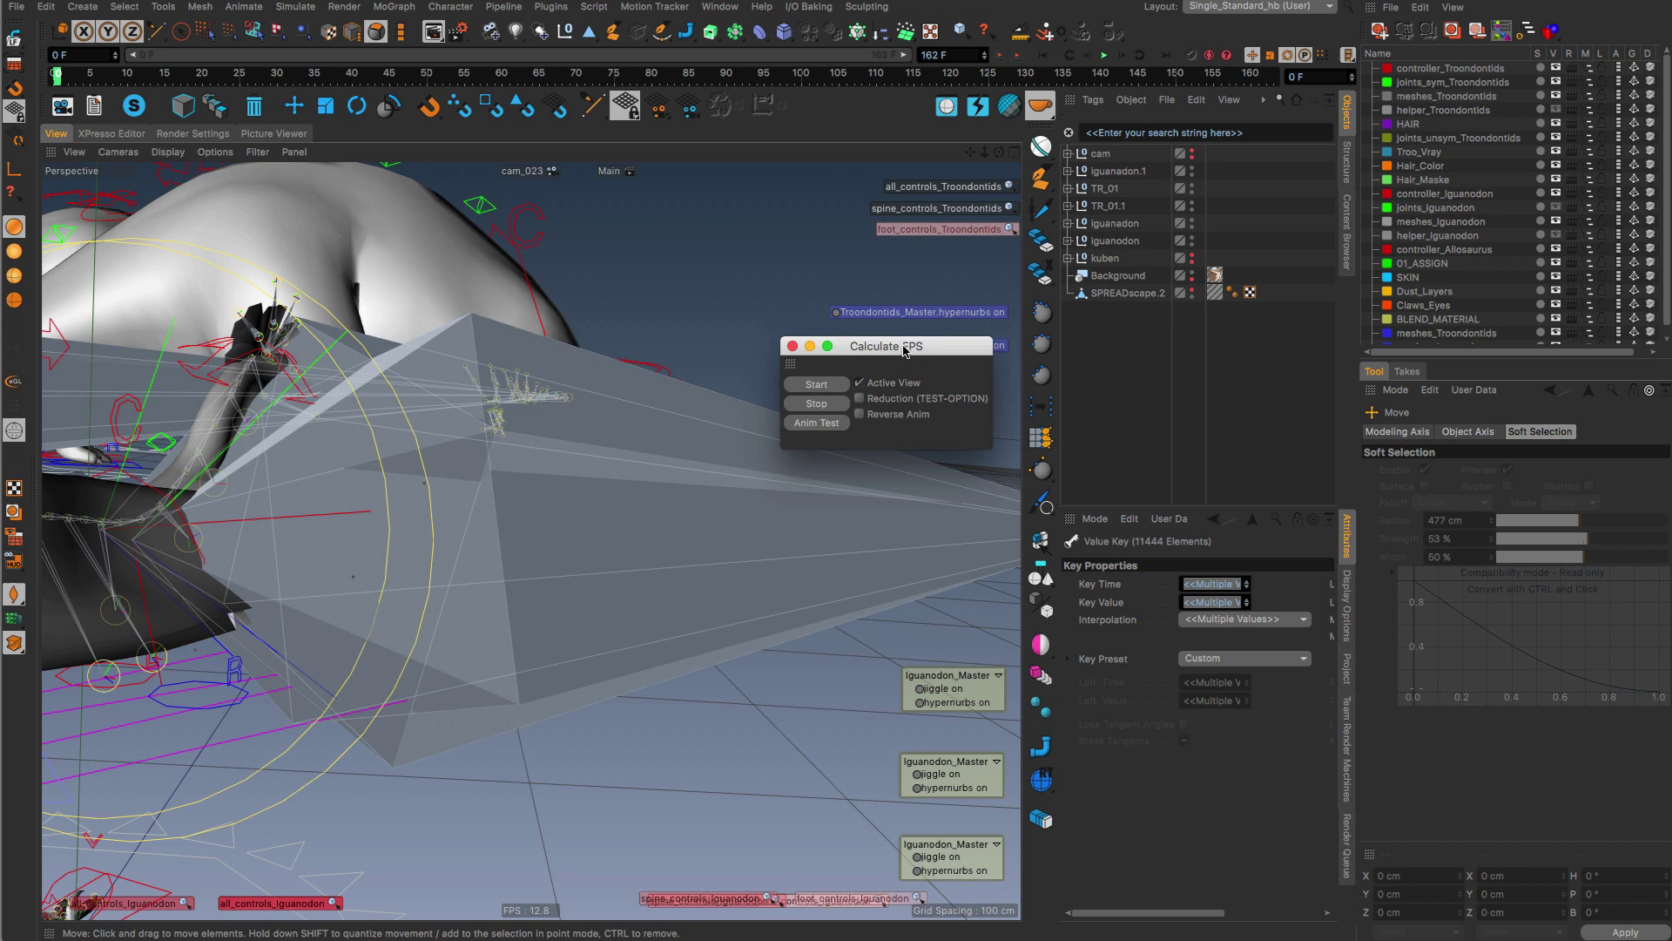
Return to frame 0 and hide Null, Joint and Spline objects with the viewport's display filter
left_click_drag(851, 344, 977, 360)
left_click(1142, 316)
left_click_drag(523, 72, 43, 39)
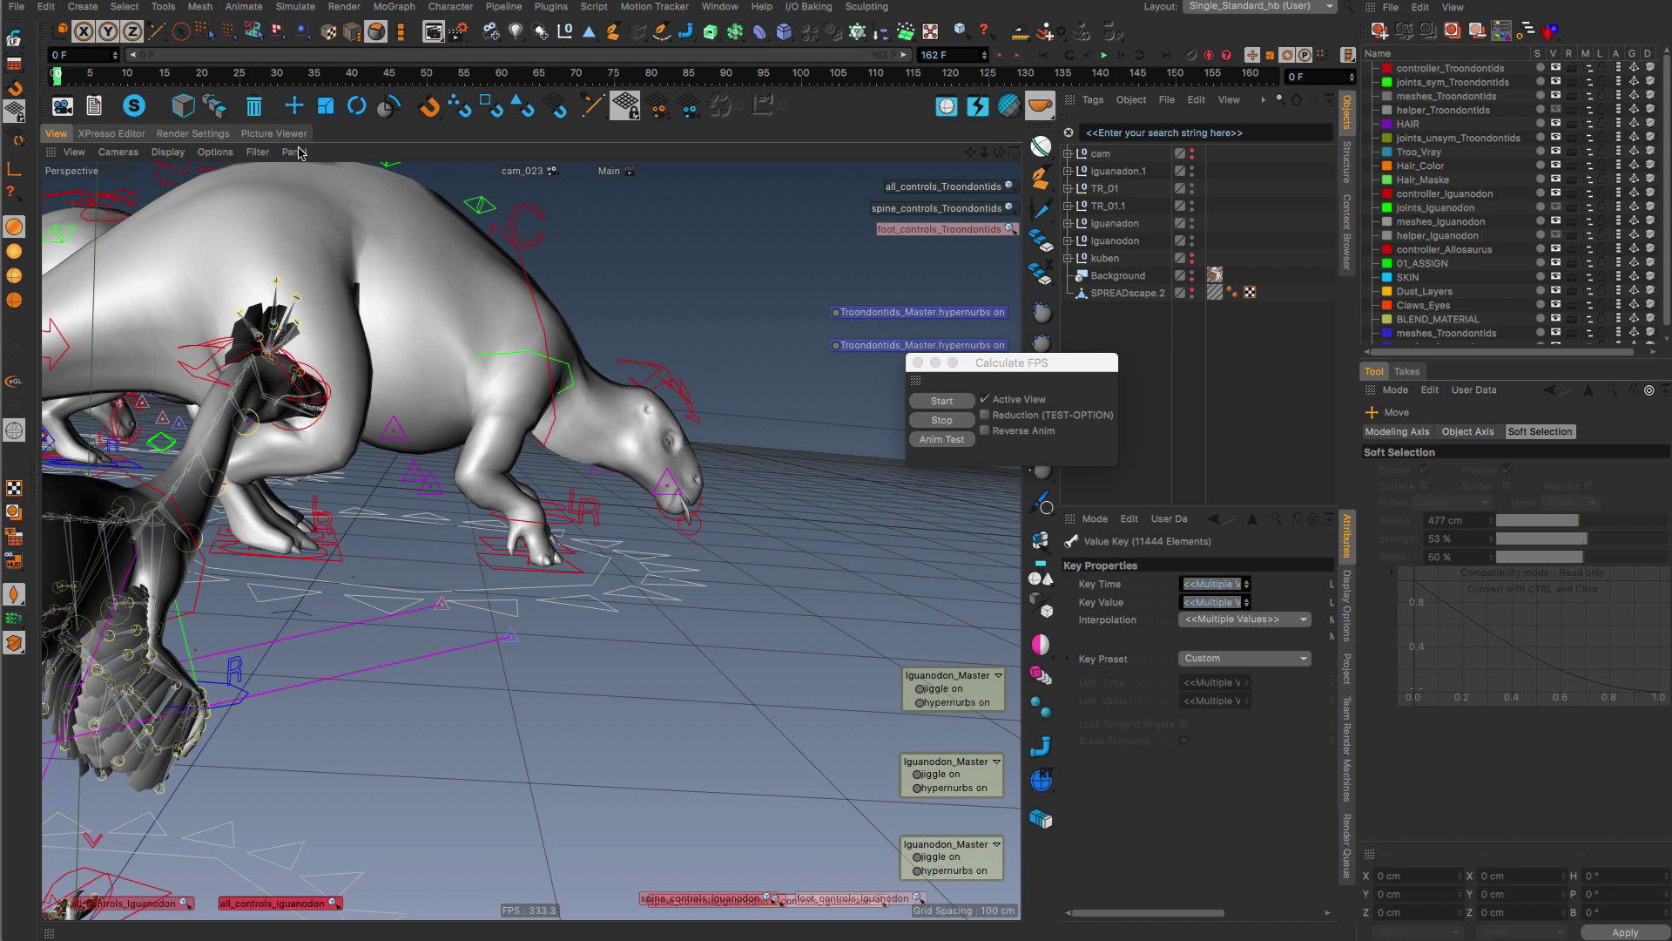
left_click(255, 153)
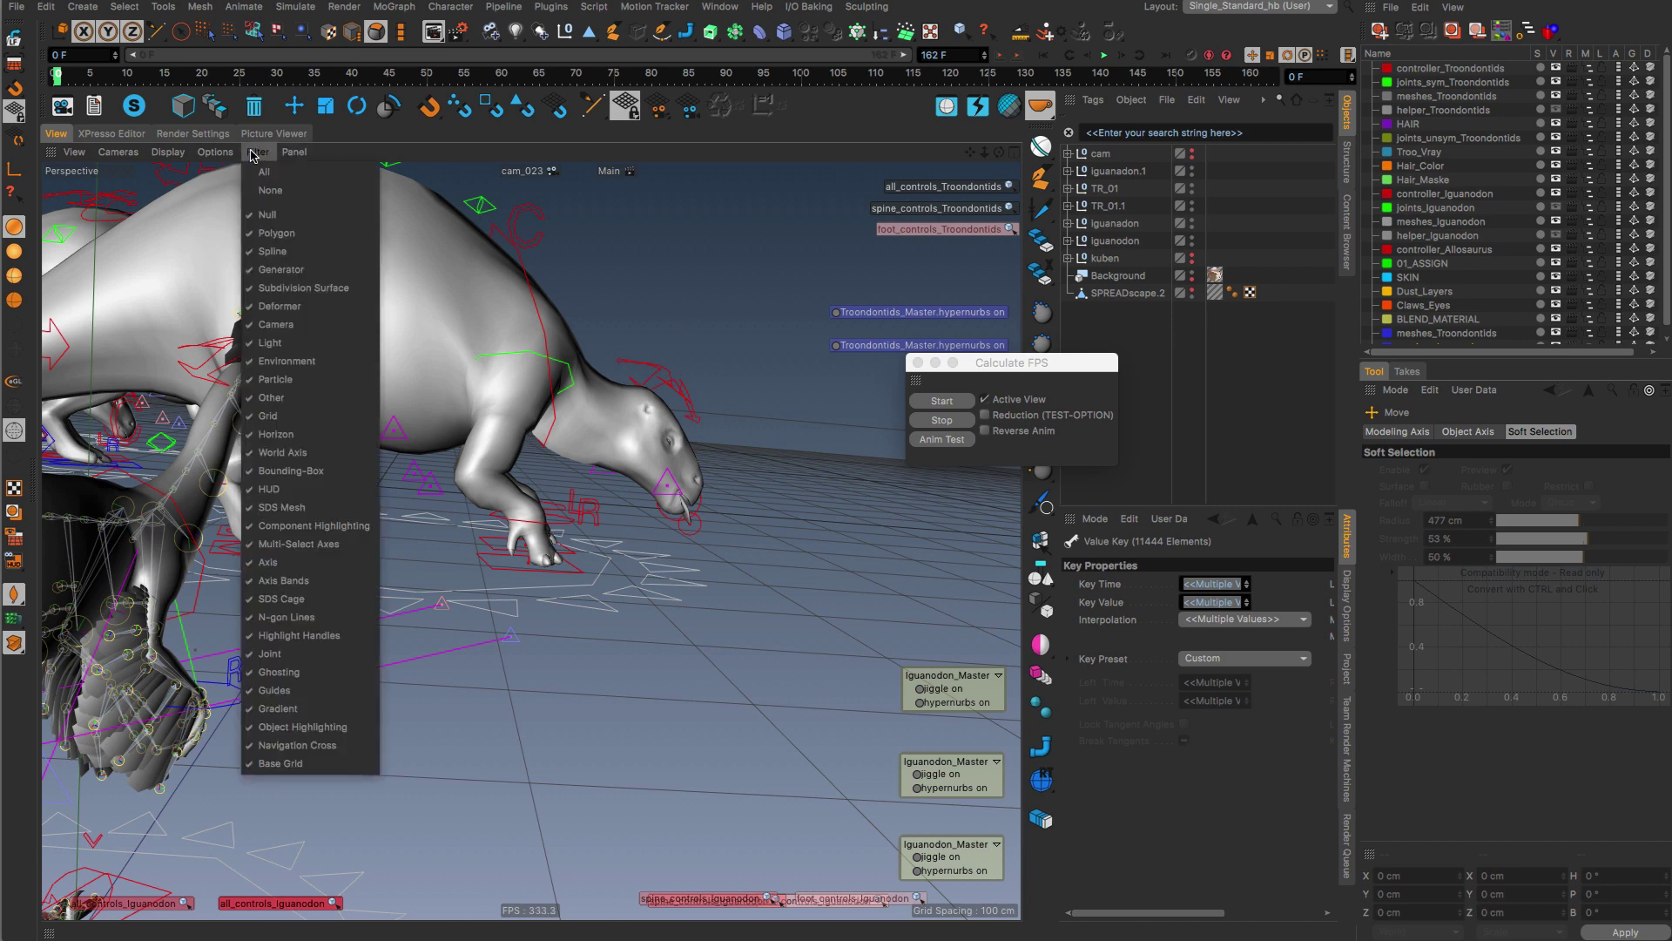
left_click(269, 215)
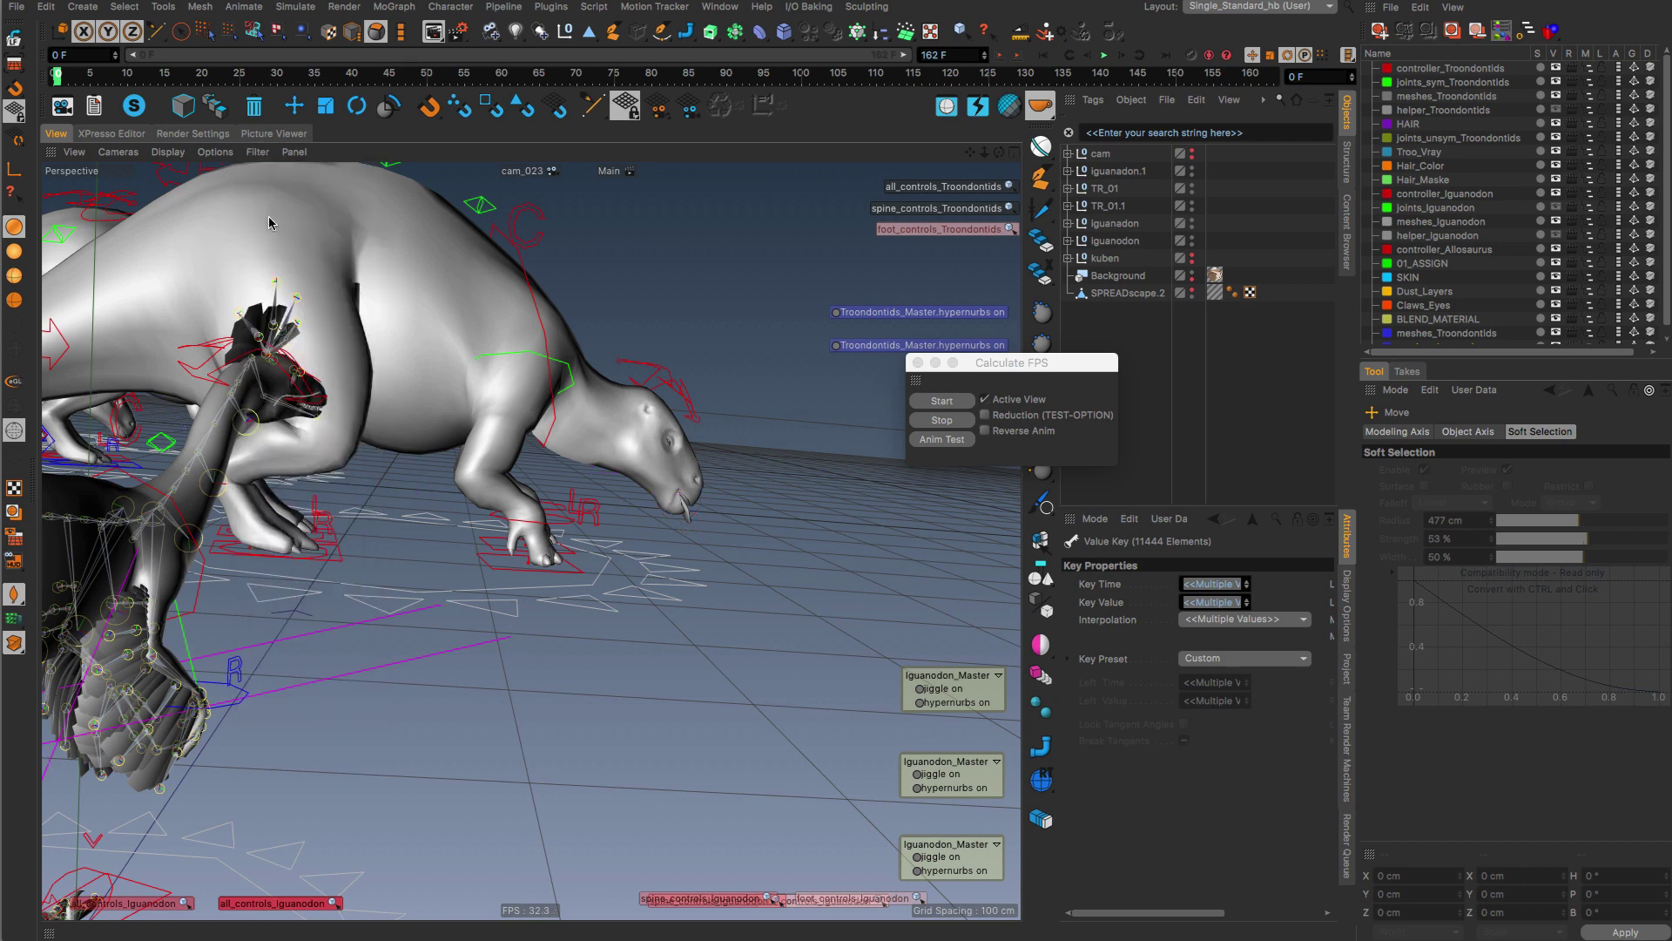
left_click(257, 153)
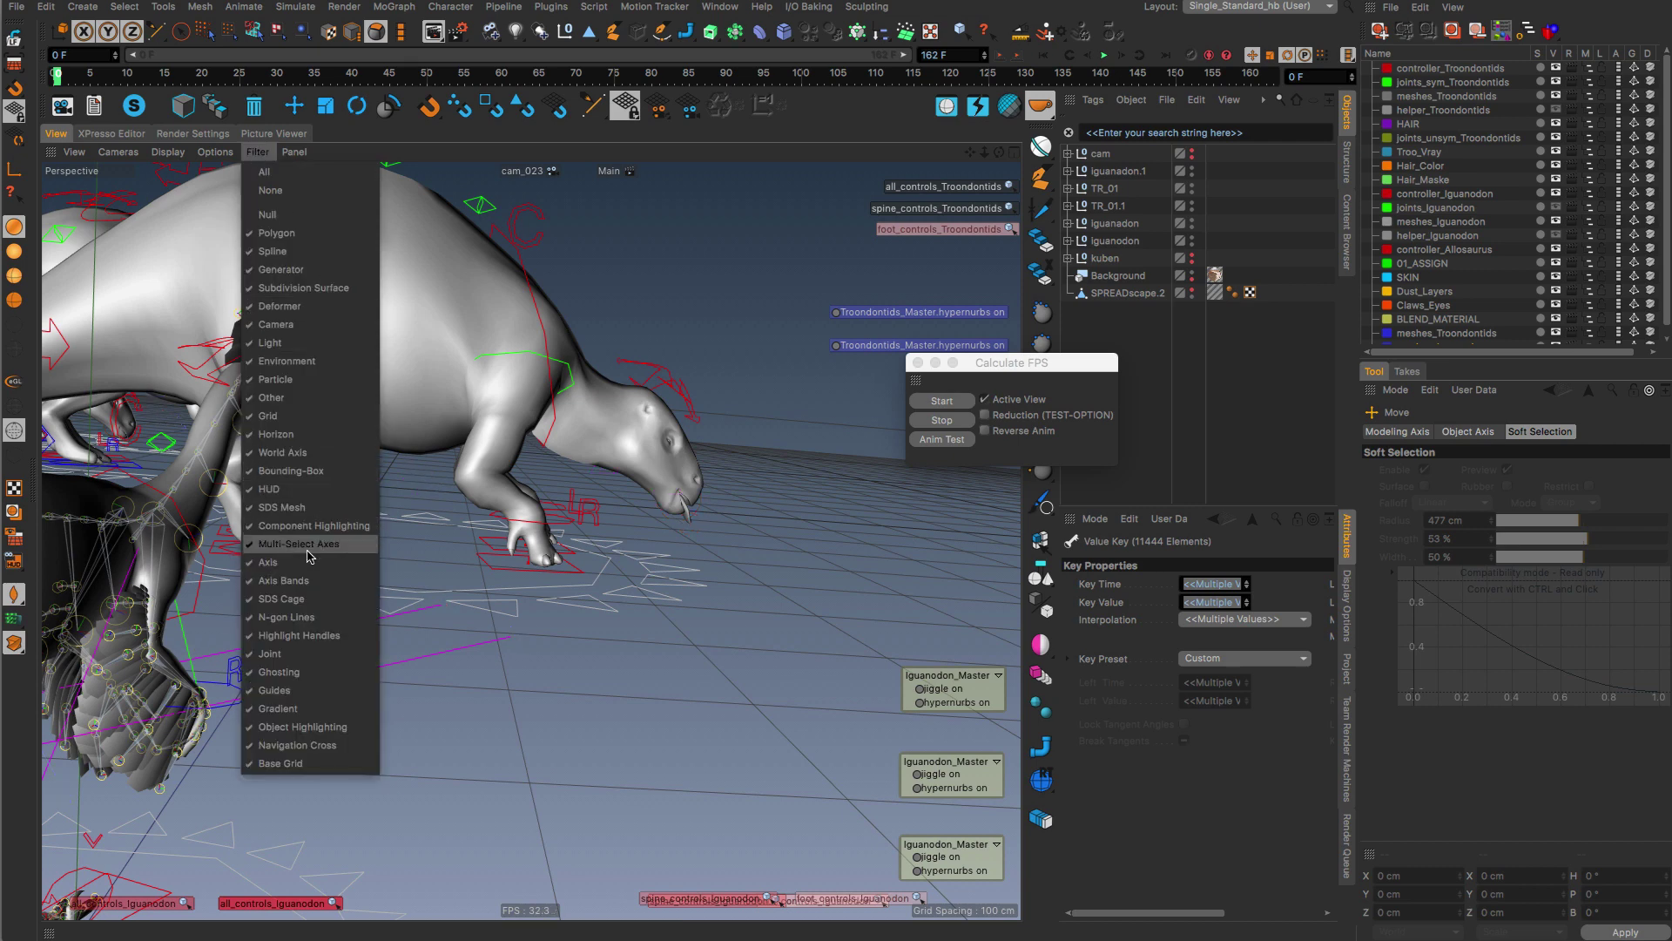
left_click(269, 647)
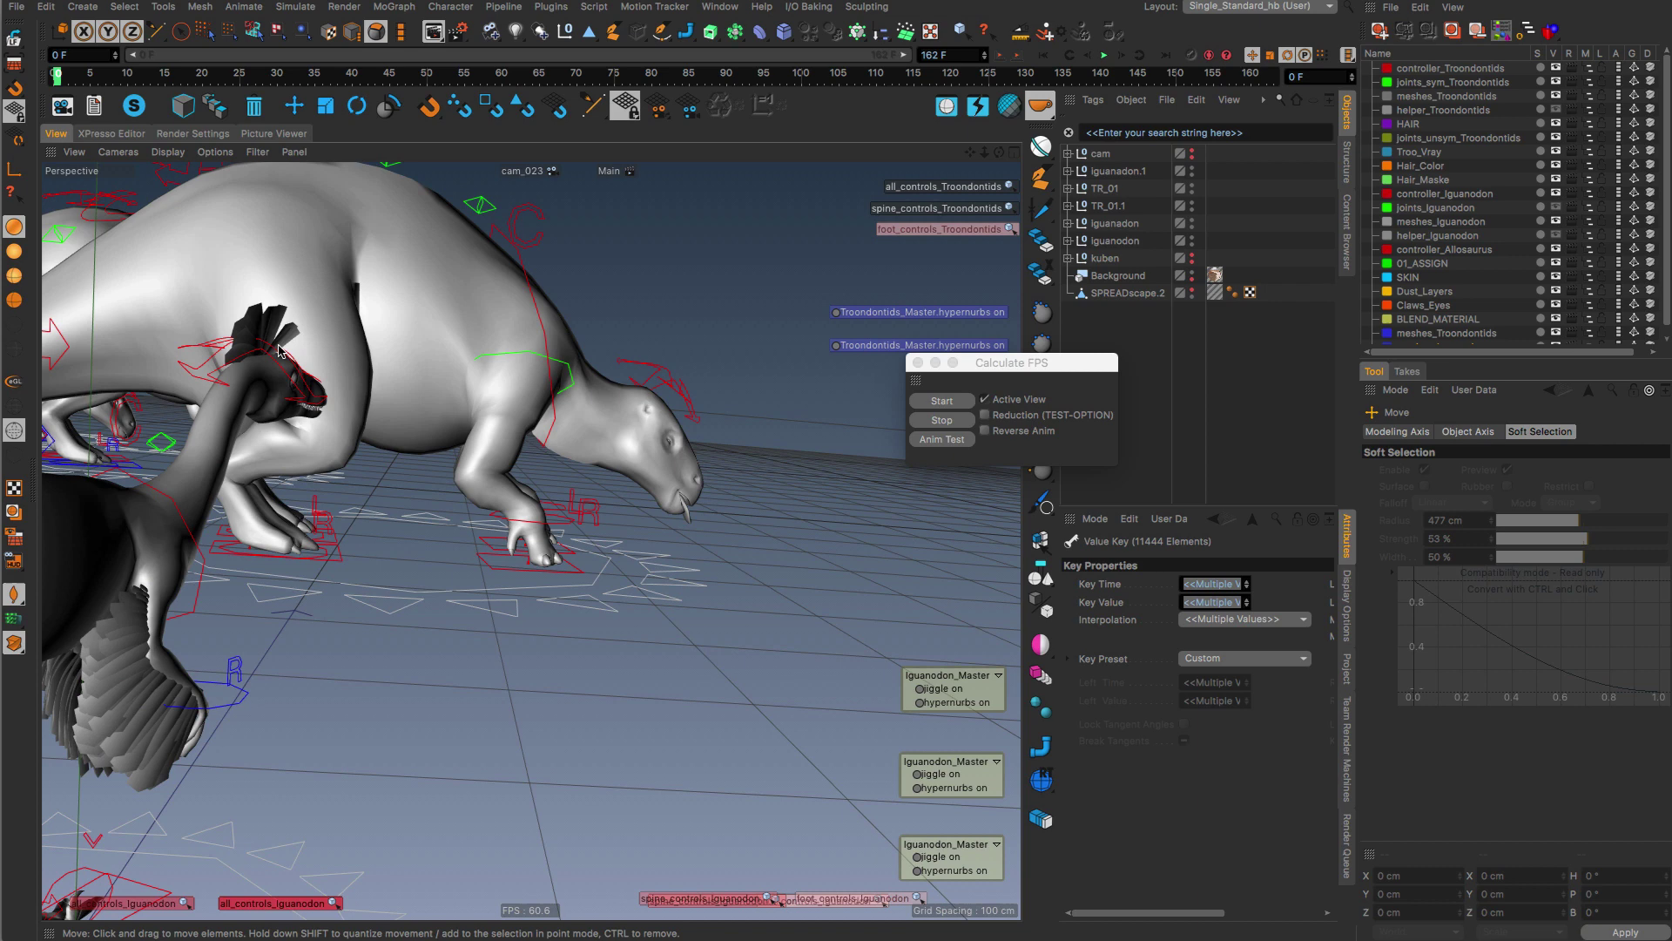
left_click(258, 152)
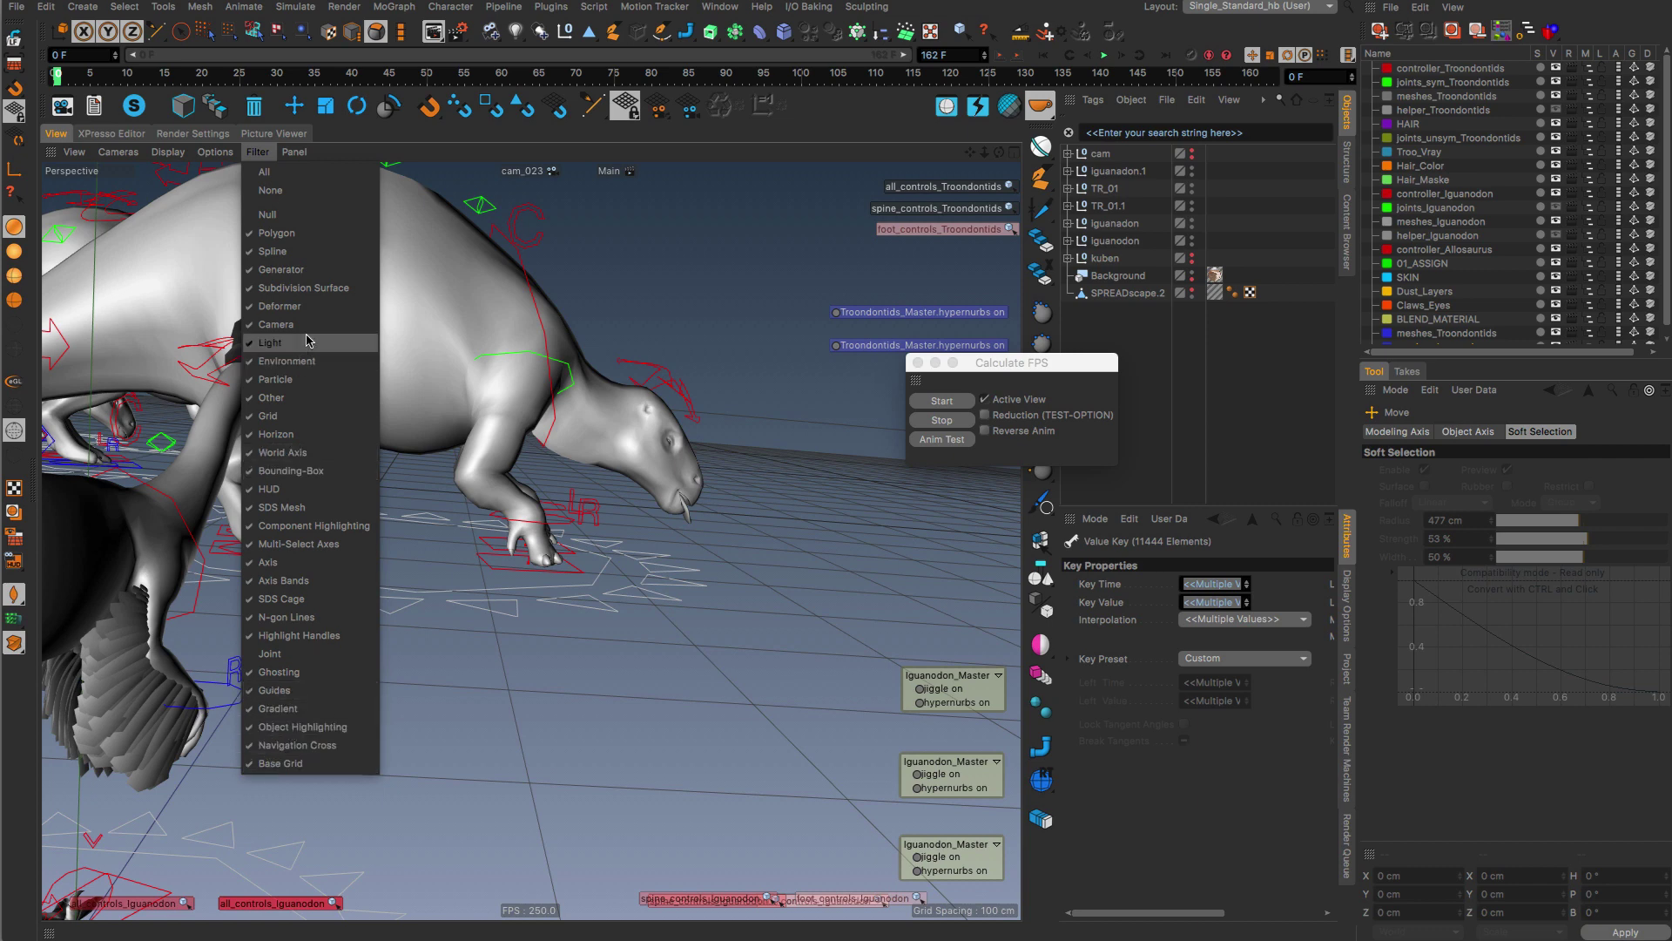
left_click(271, 252)
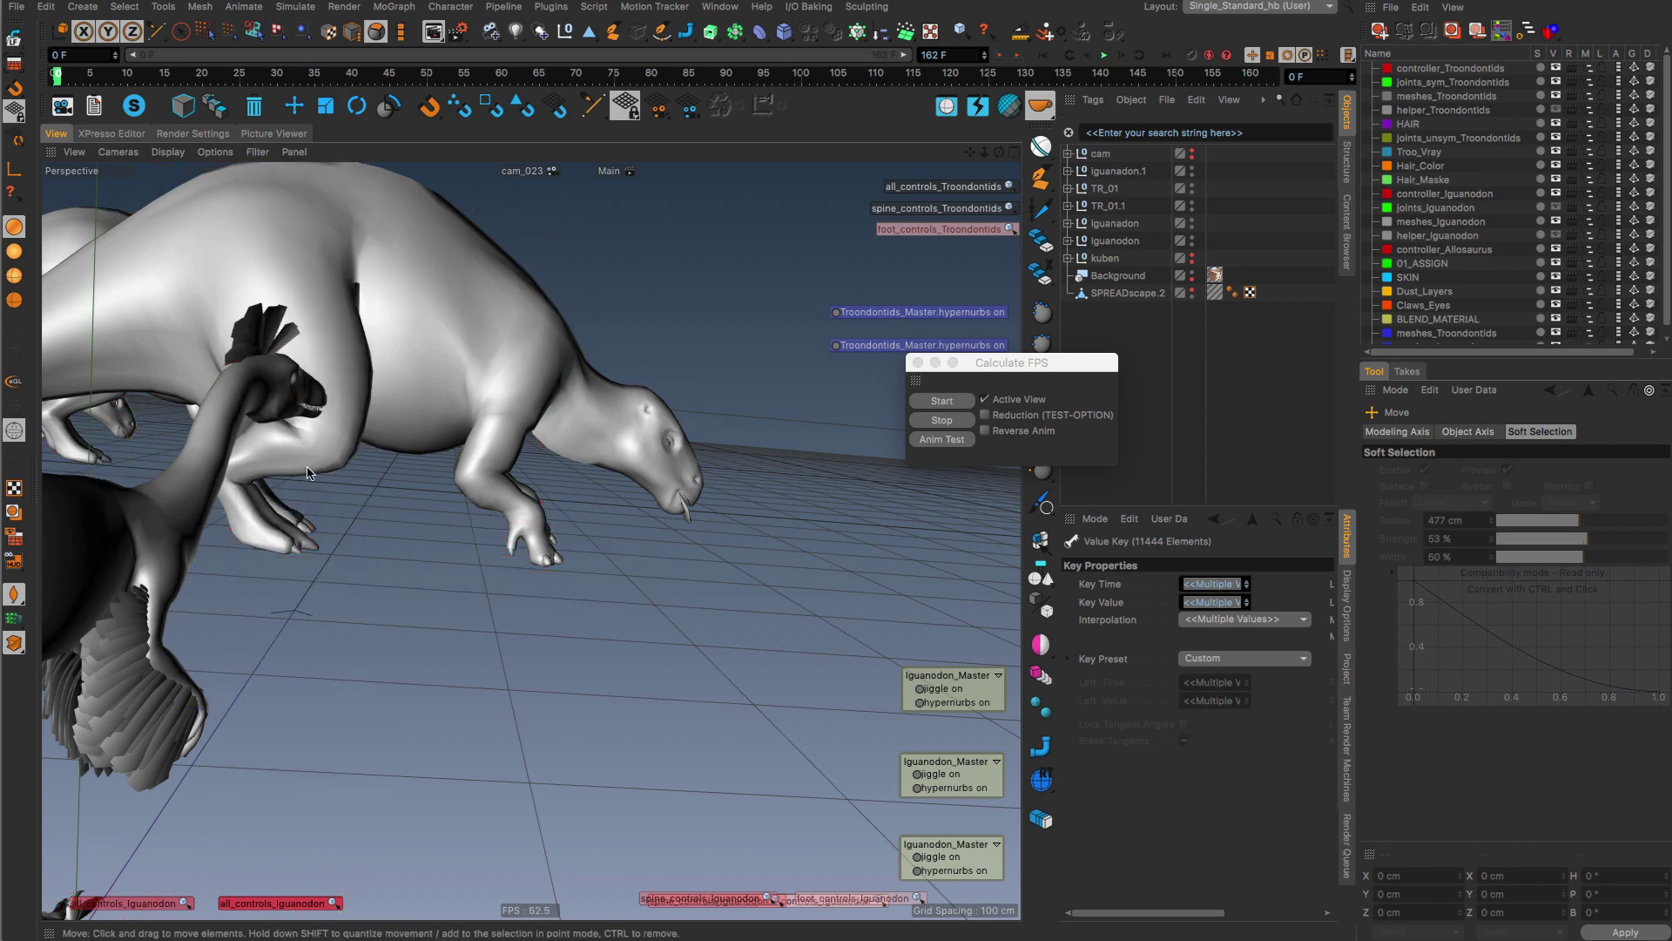
Run the Anim Test with the display filter active, read its fps value and dismiss the result
left_click_drag(988, 379, 779, 323)
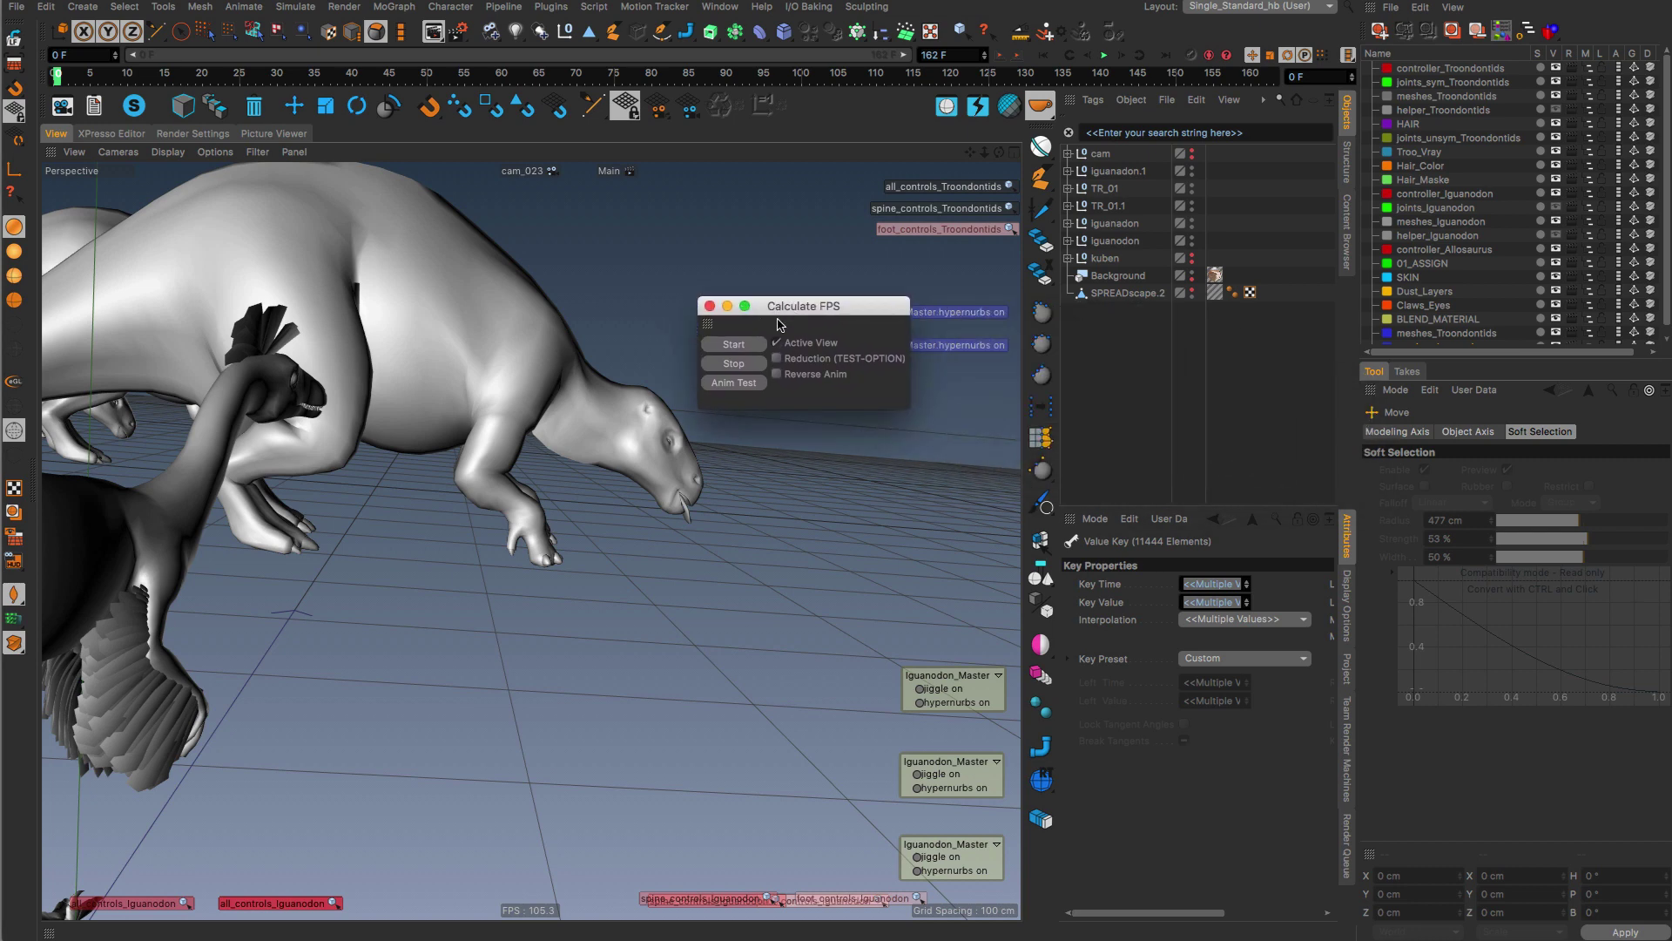
left_click(716, 385)
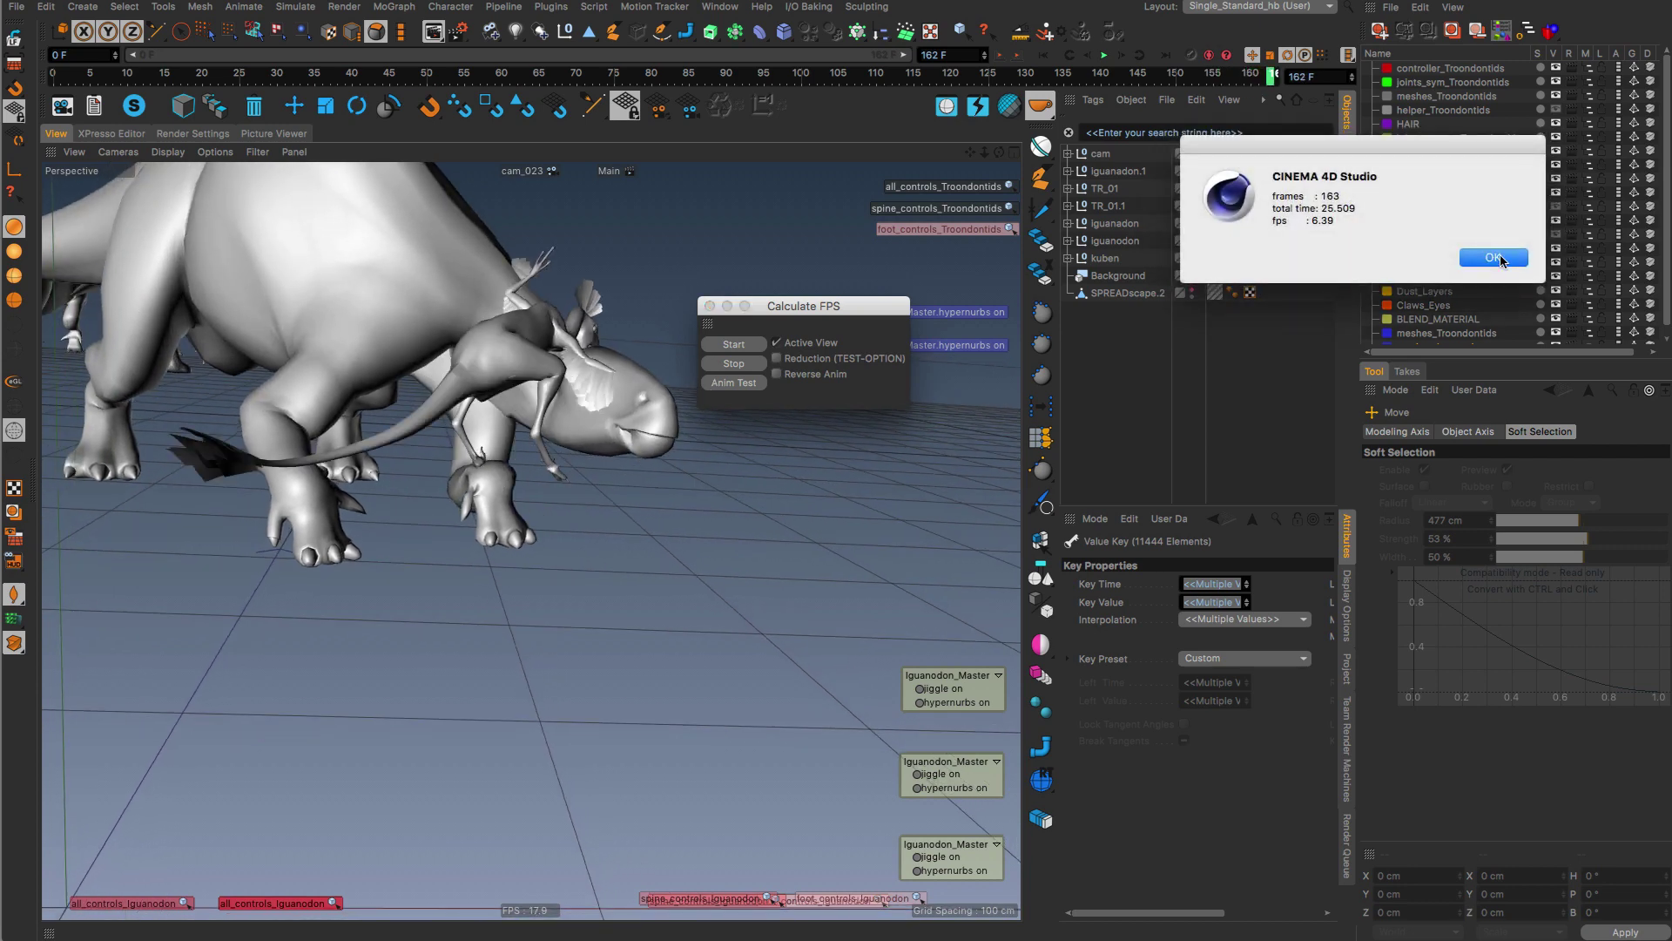
left_click(1493, 258)
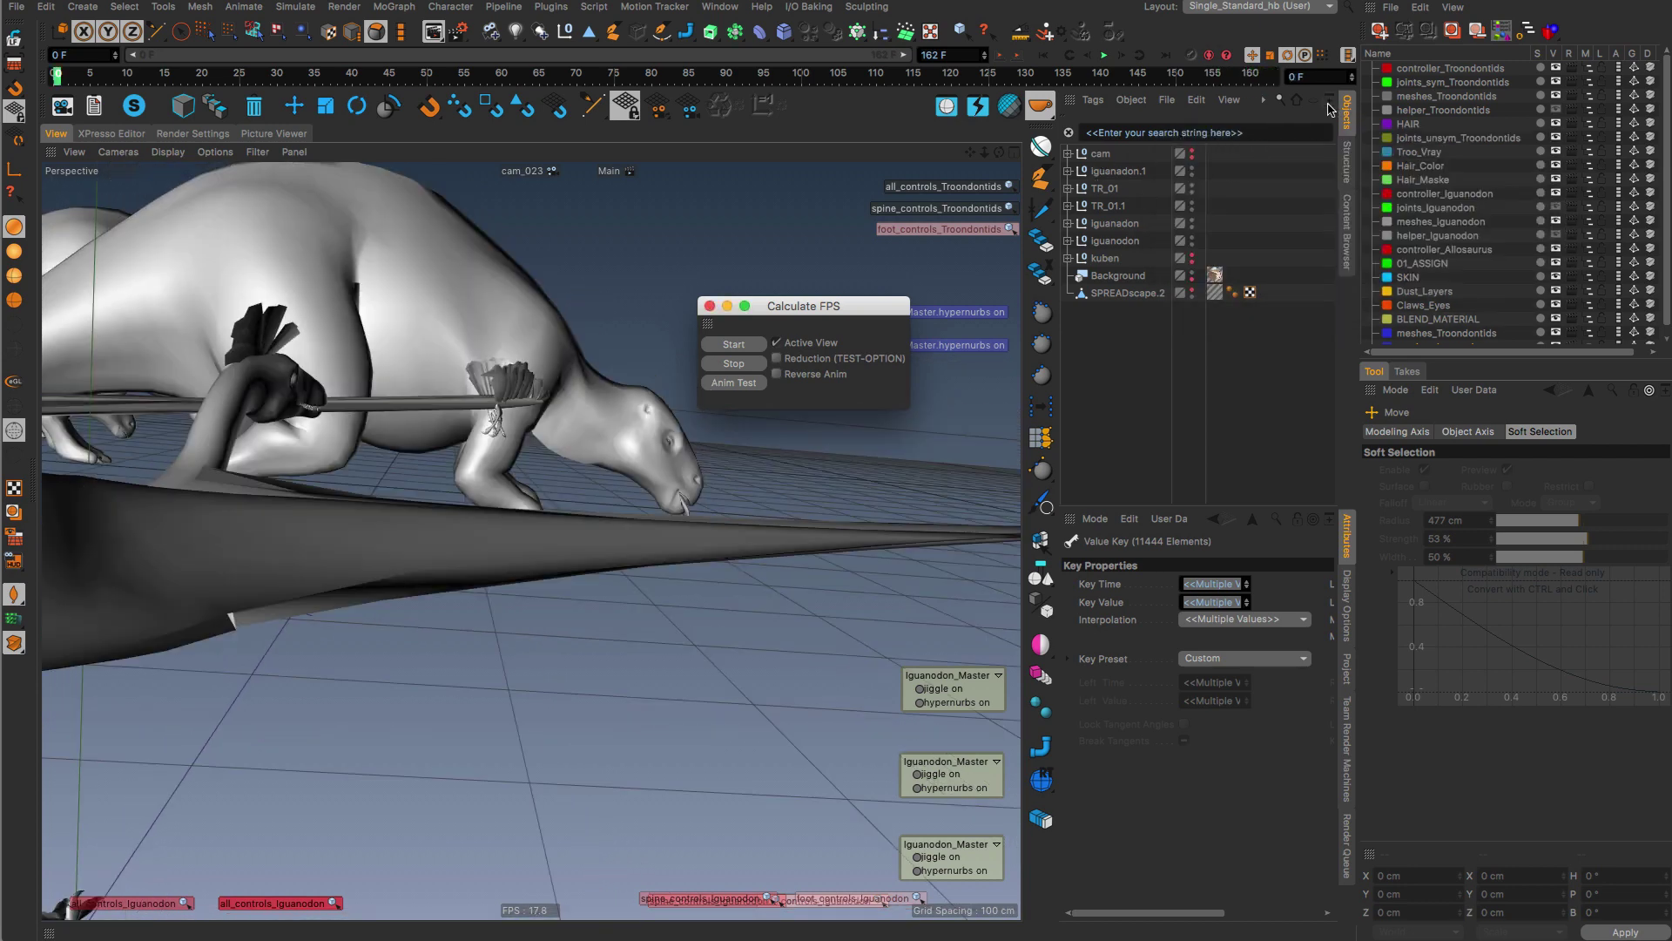
Show the object type filter list and select all Spline objects in the scene
left_click(1314, 101)
left_click(1072, 154)
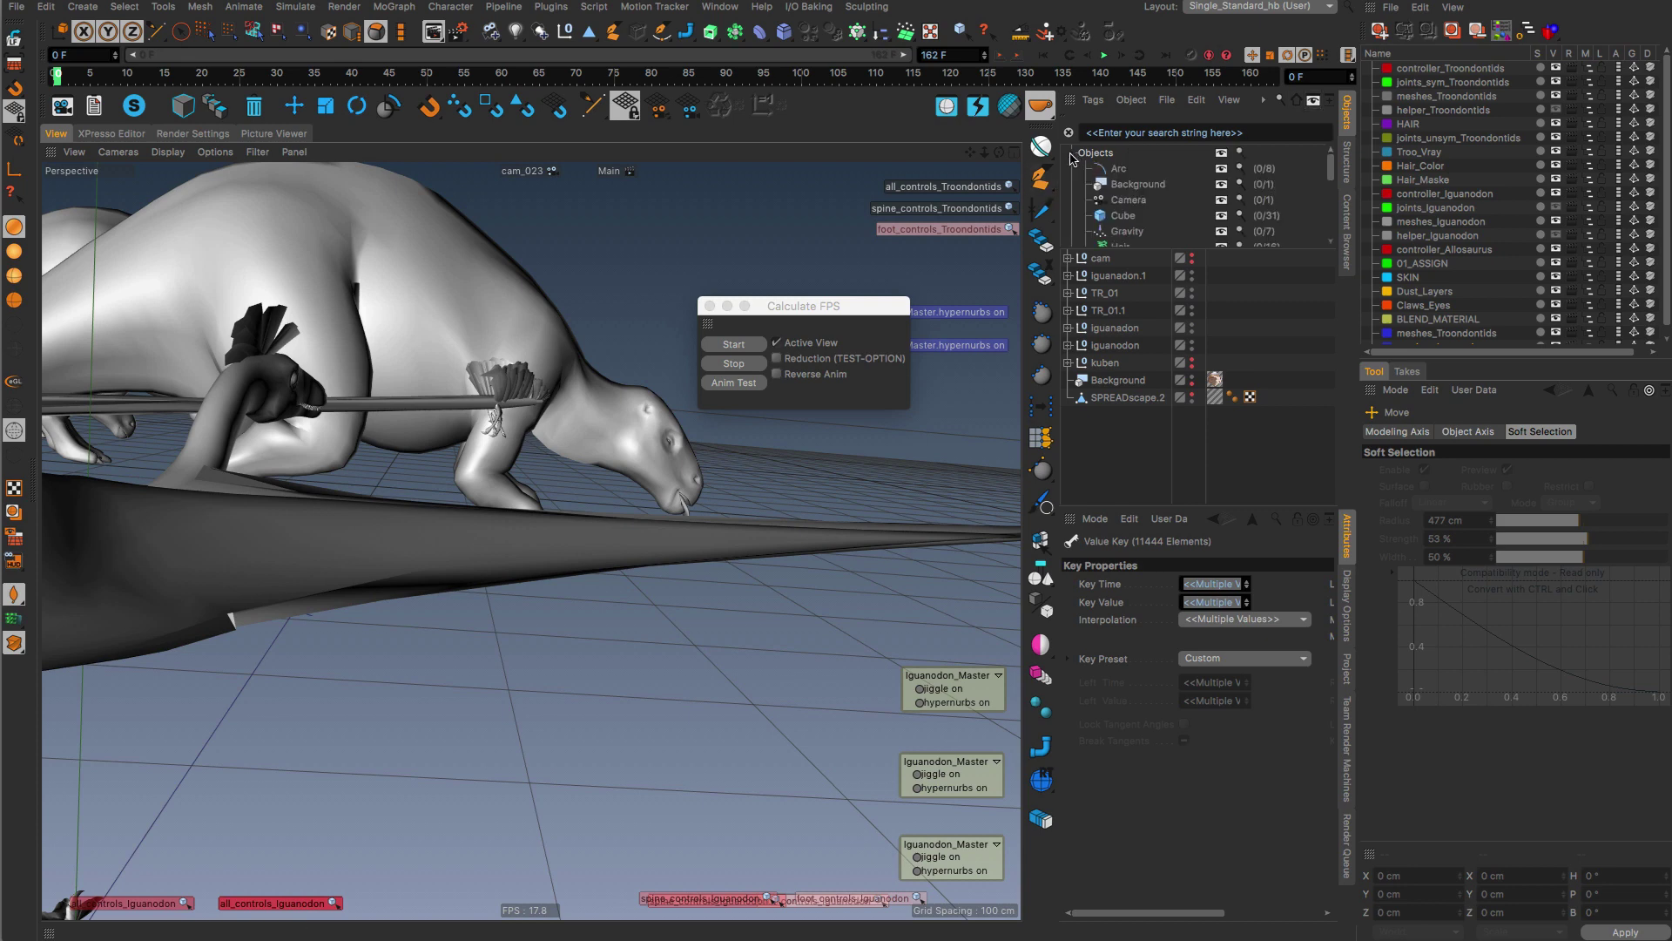
scroll(1125, 195, "down", 6)
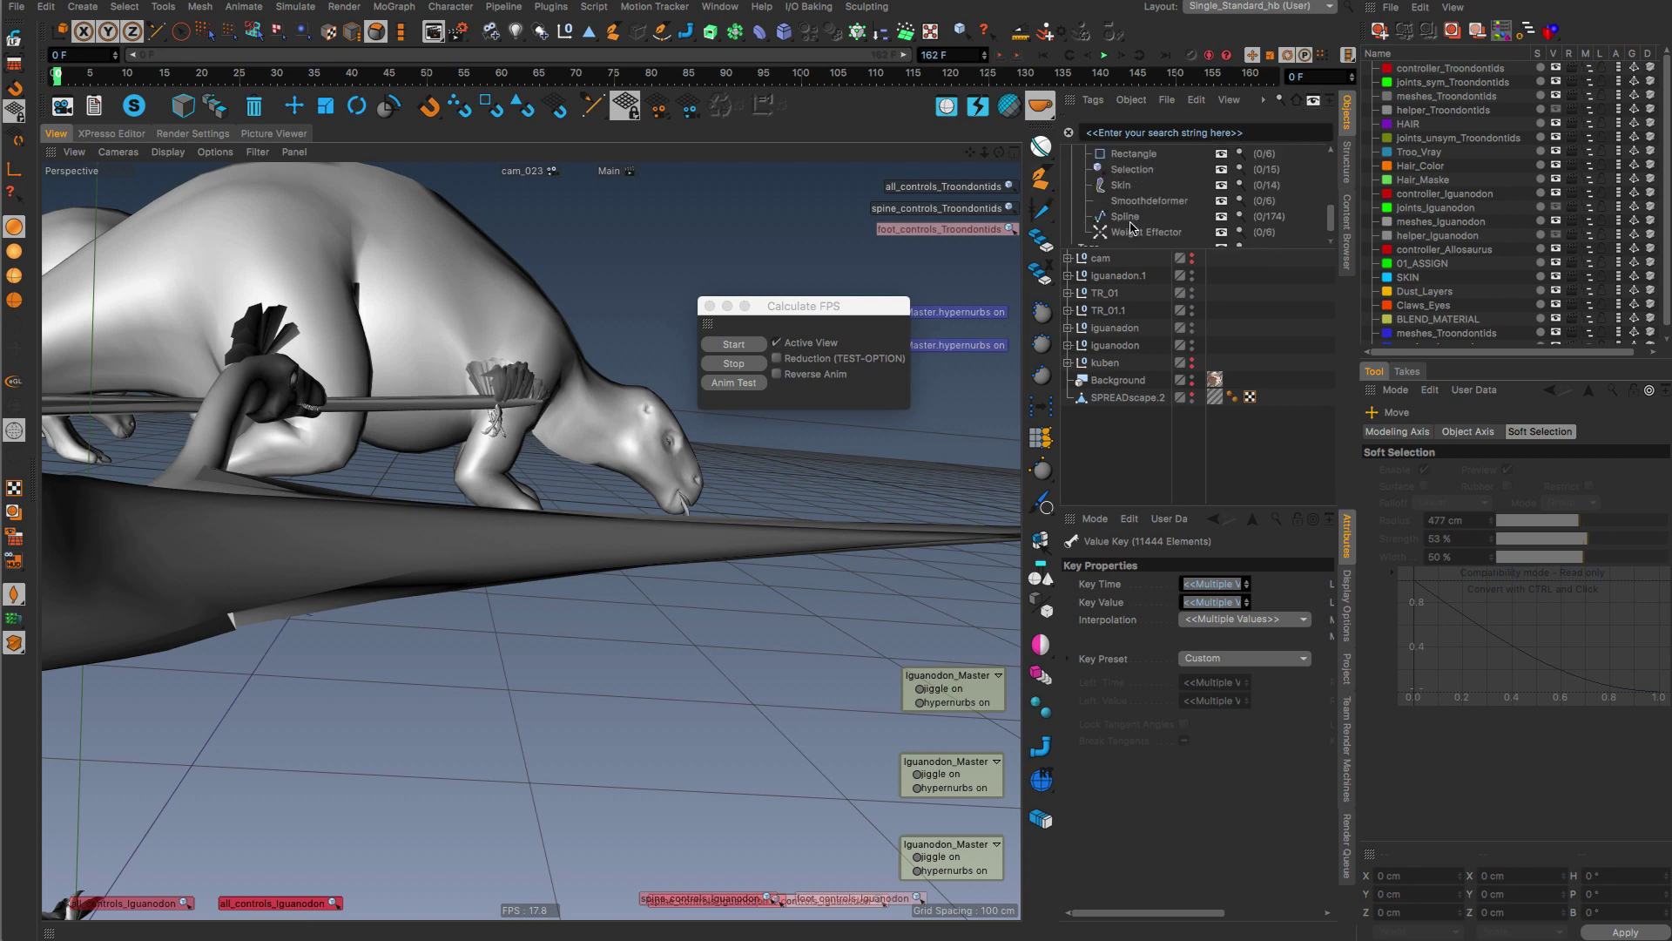
right_click(1129, 222)
left_click(1174, 228)
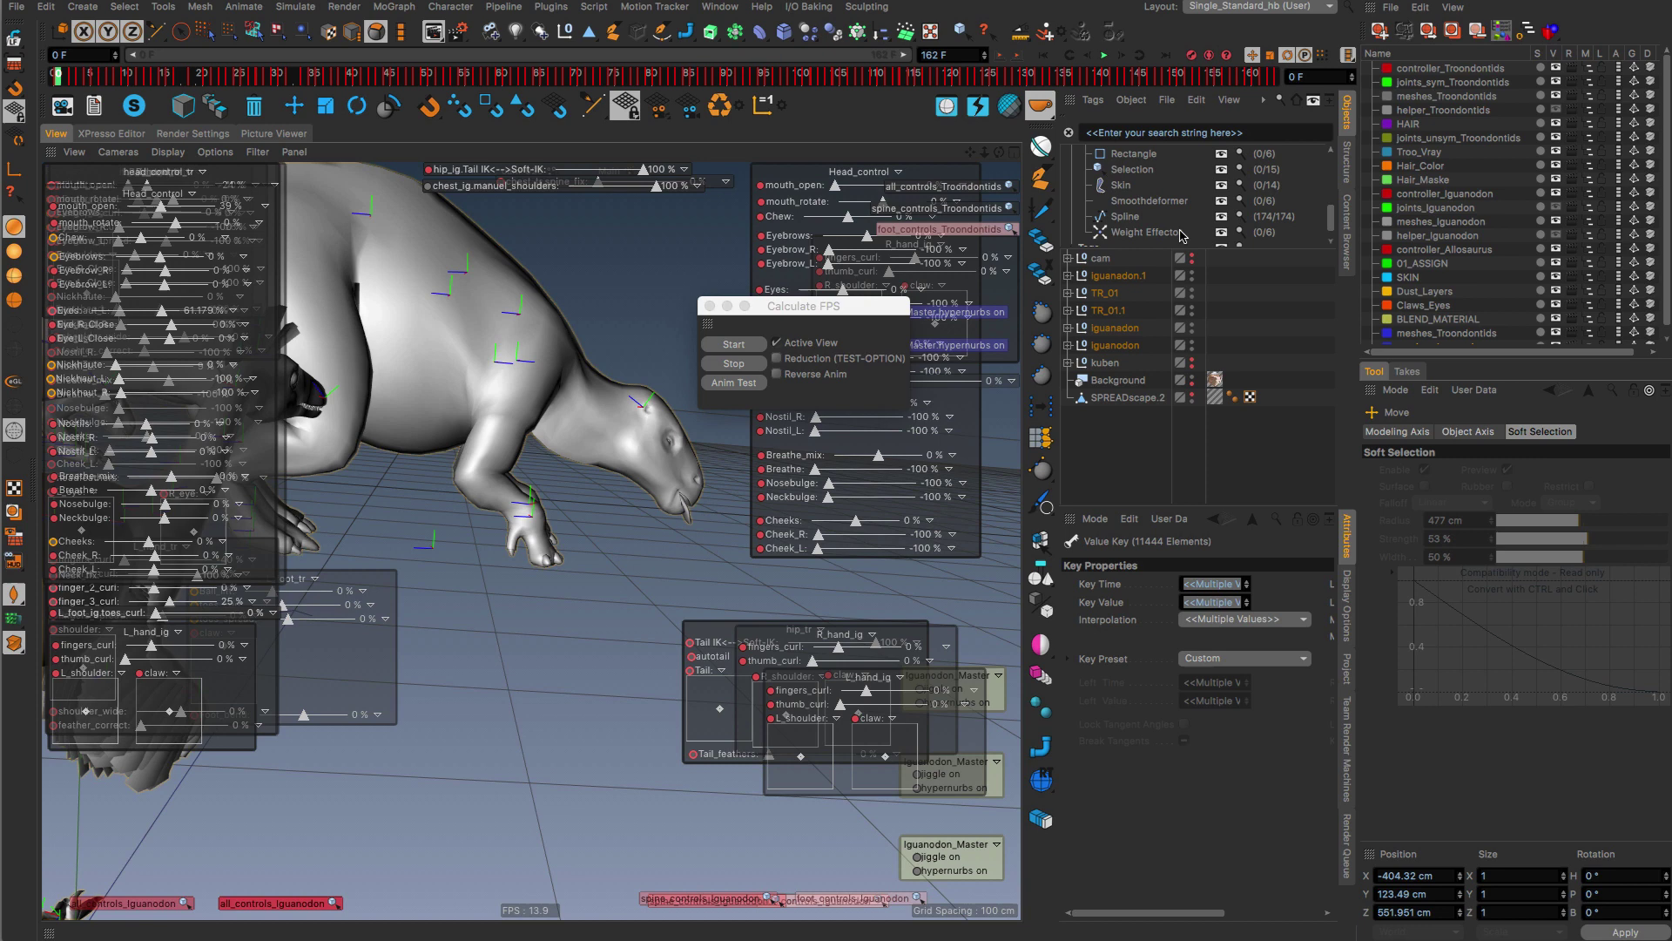
Disable the selected splines via Iguanodon_Master's enabled state inside iguanadon.1, check their basic properties and clear the selection
left_click(1068, 275)
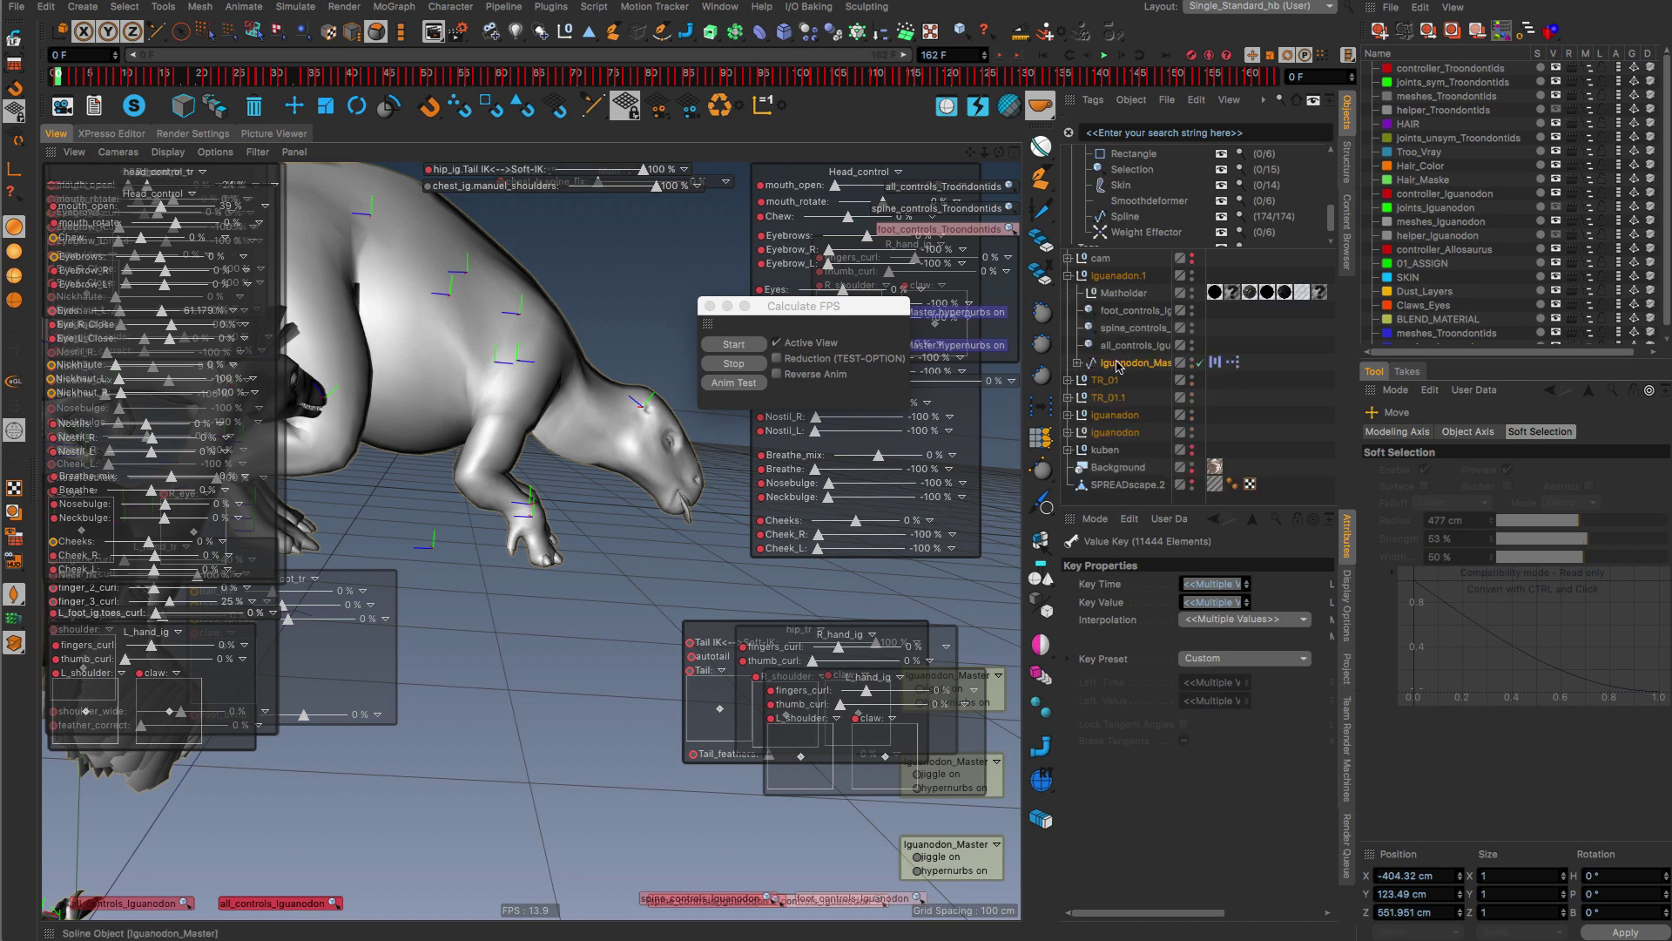
left_click(1122, 367)
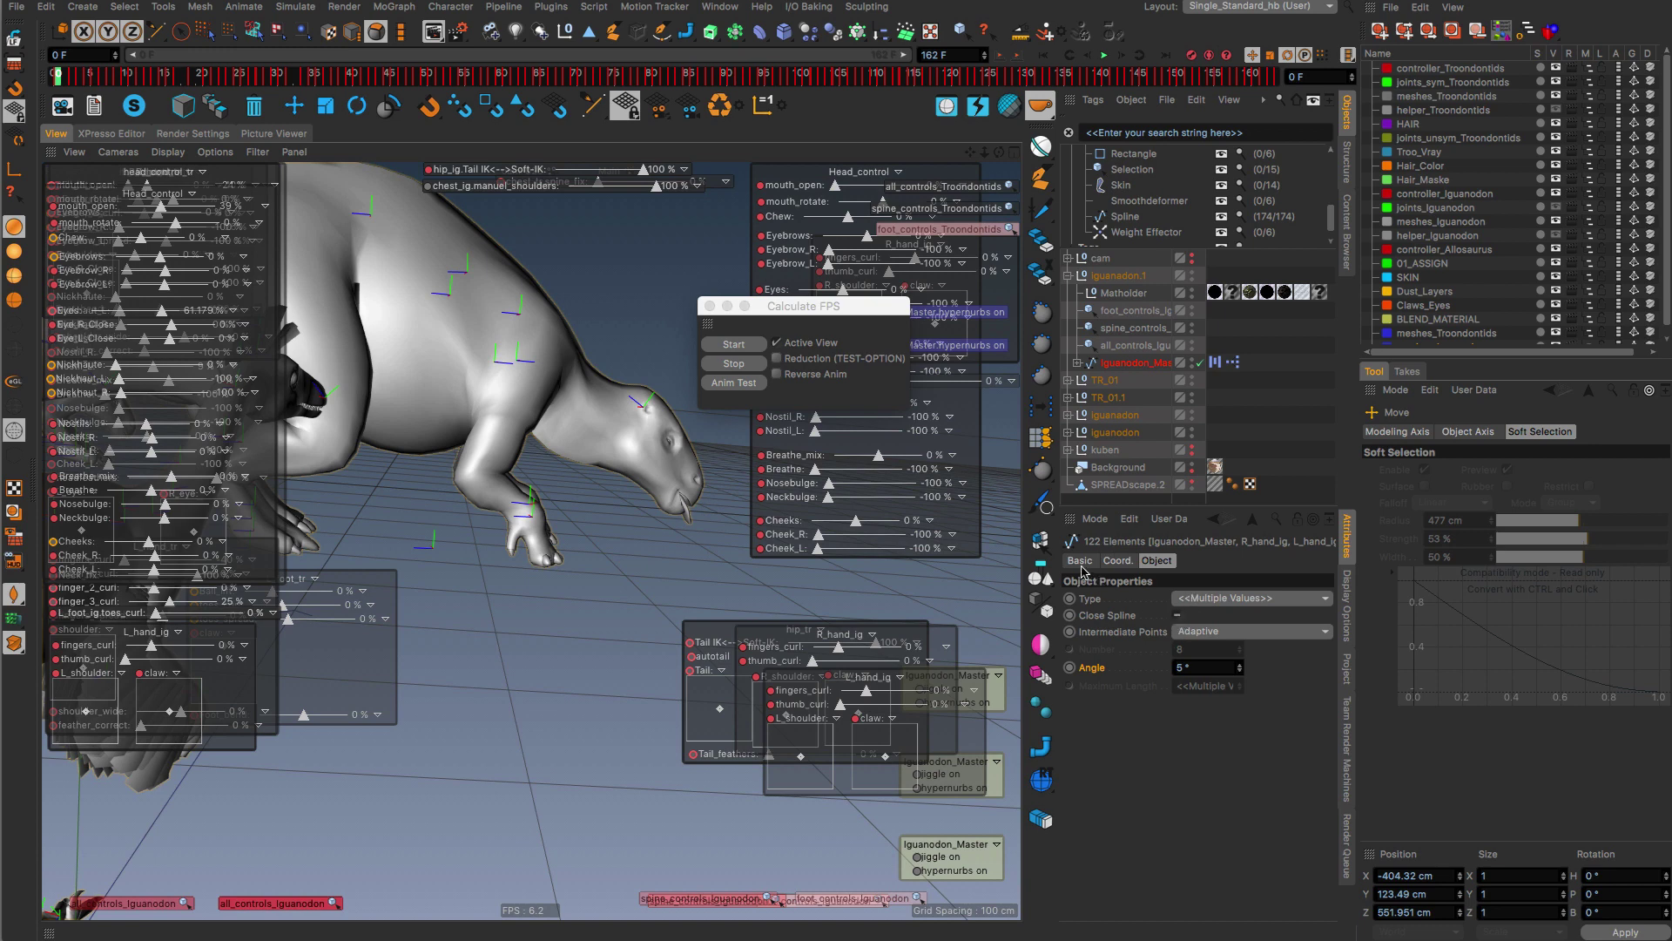
left_click(1080, 562)
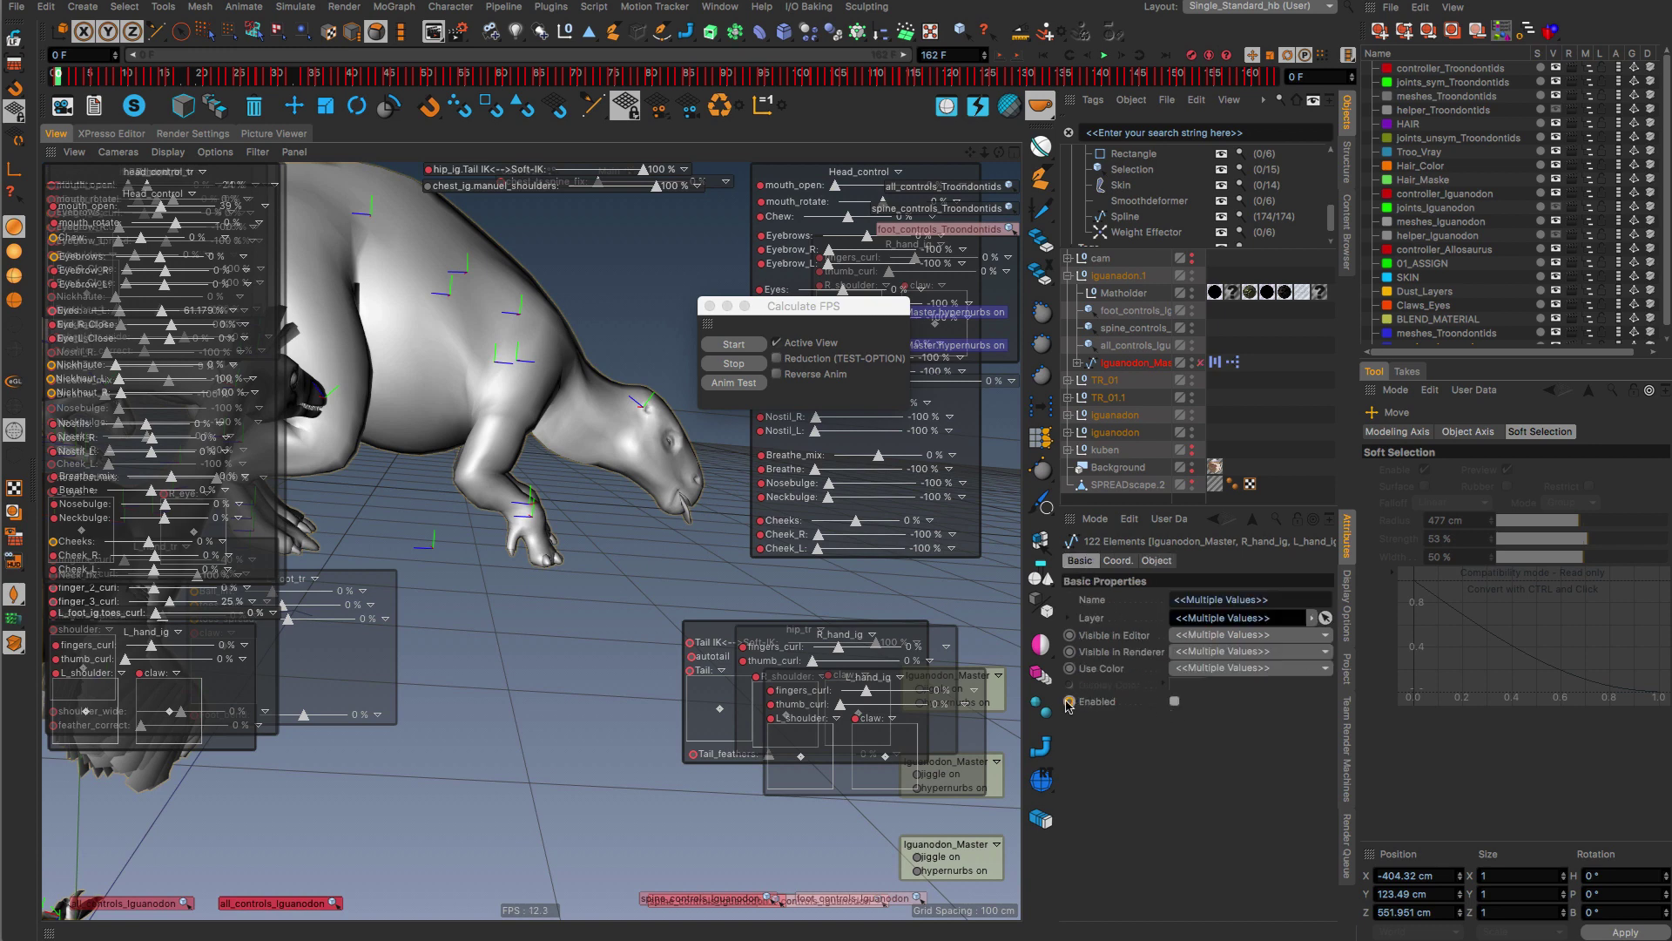
left_click(1253, 414)
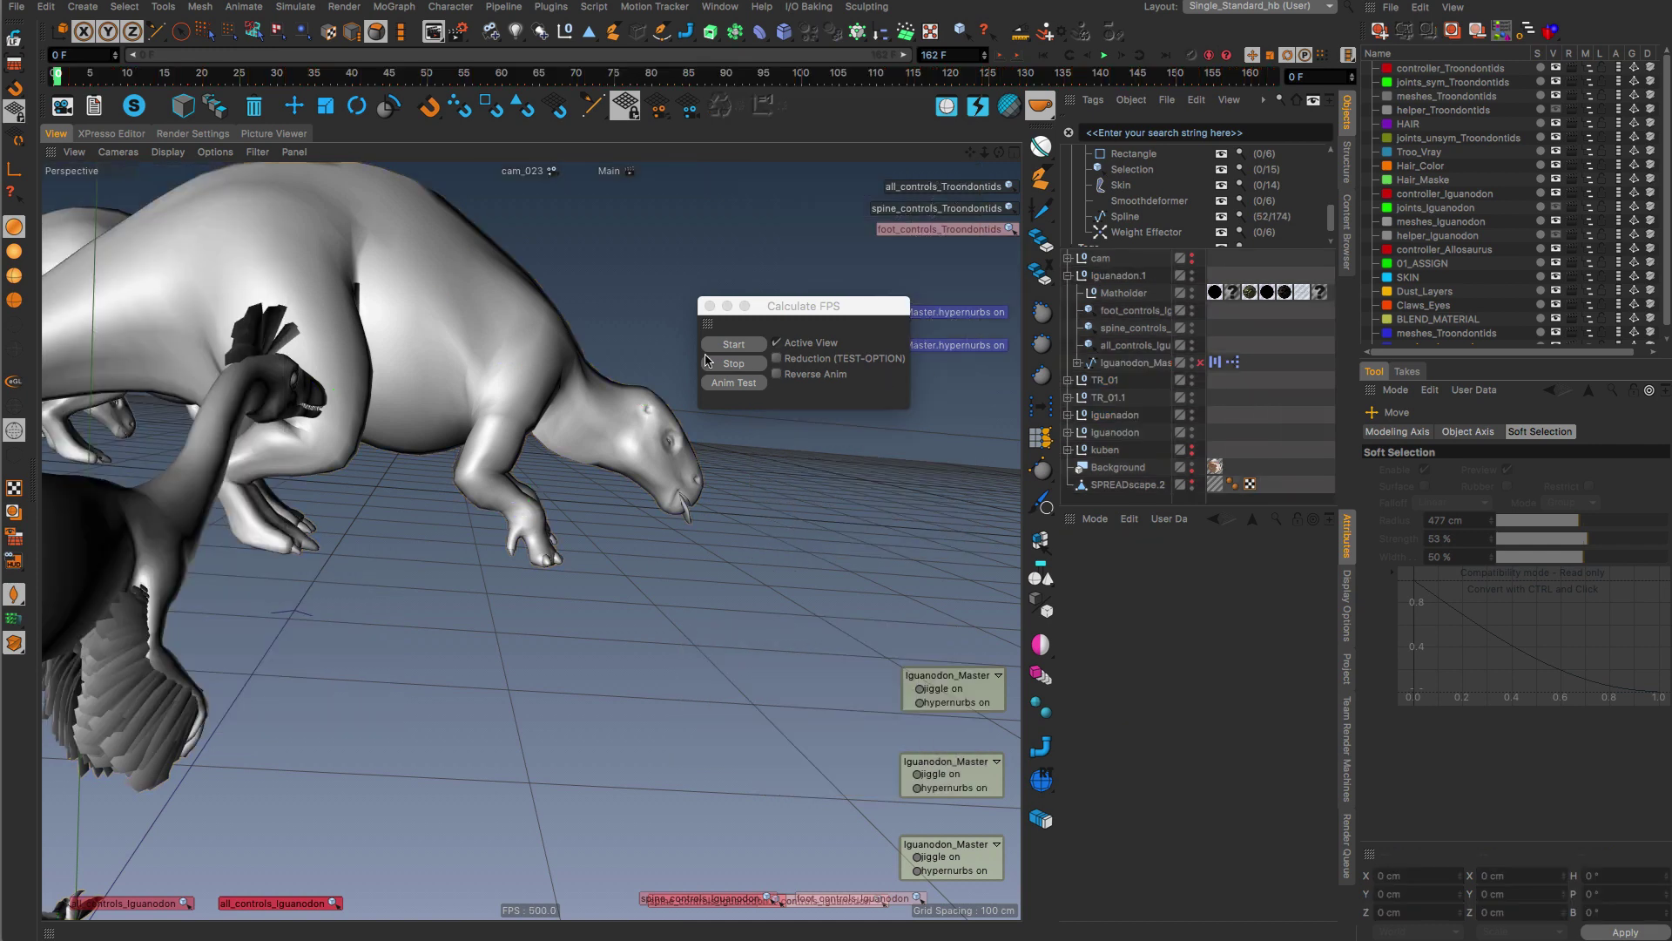
Repeat the Anim Test with the splines disabled, highlight the resulting fps value and dismiss the message
left_click_drag(772, 323, 798, 279)
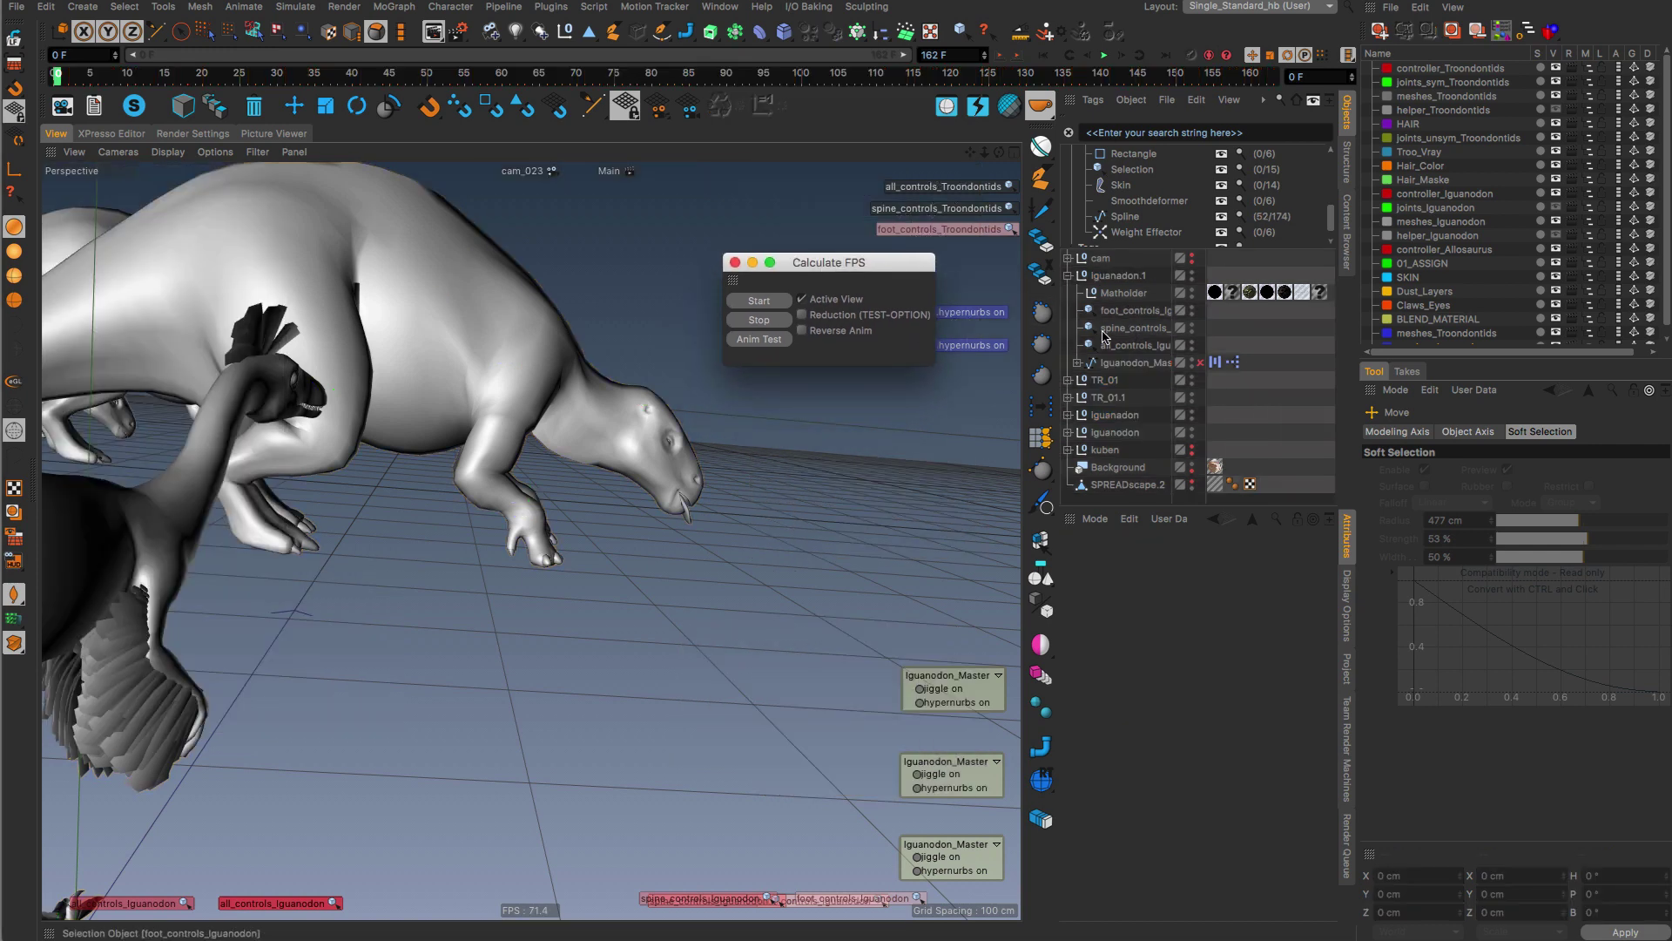
left_click(754, 339)
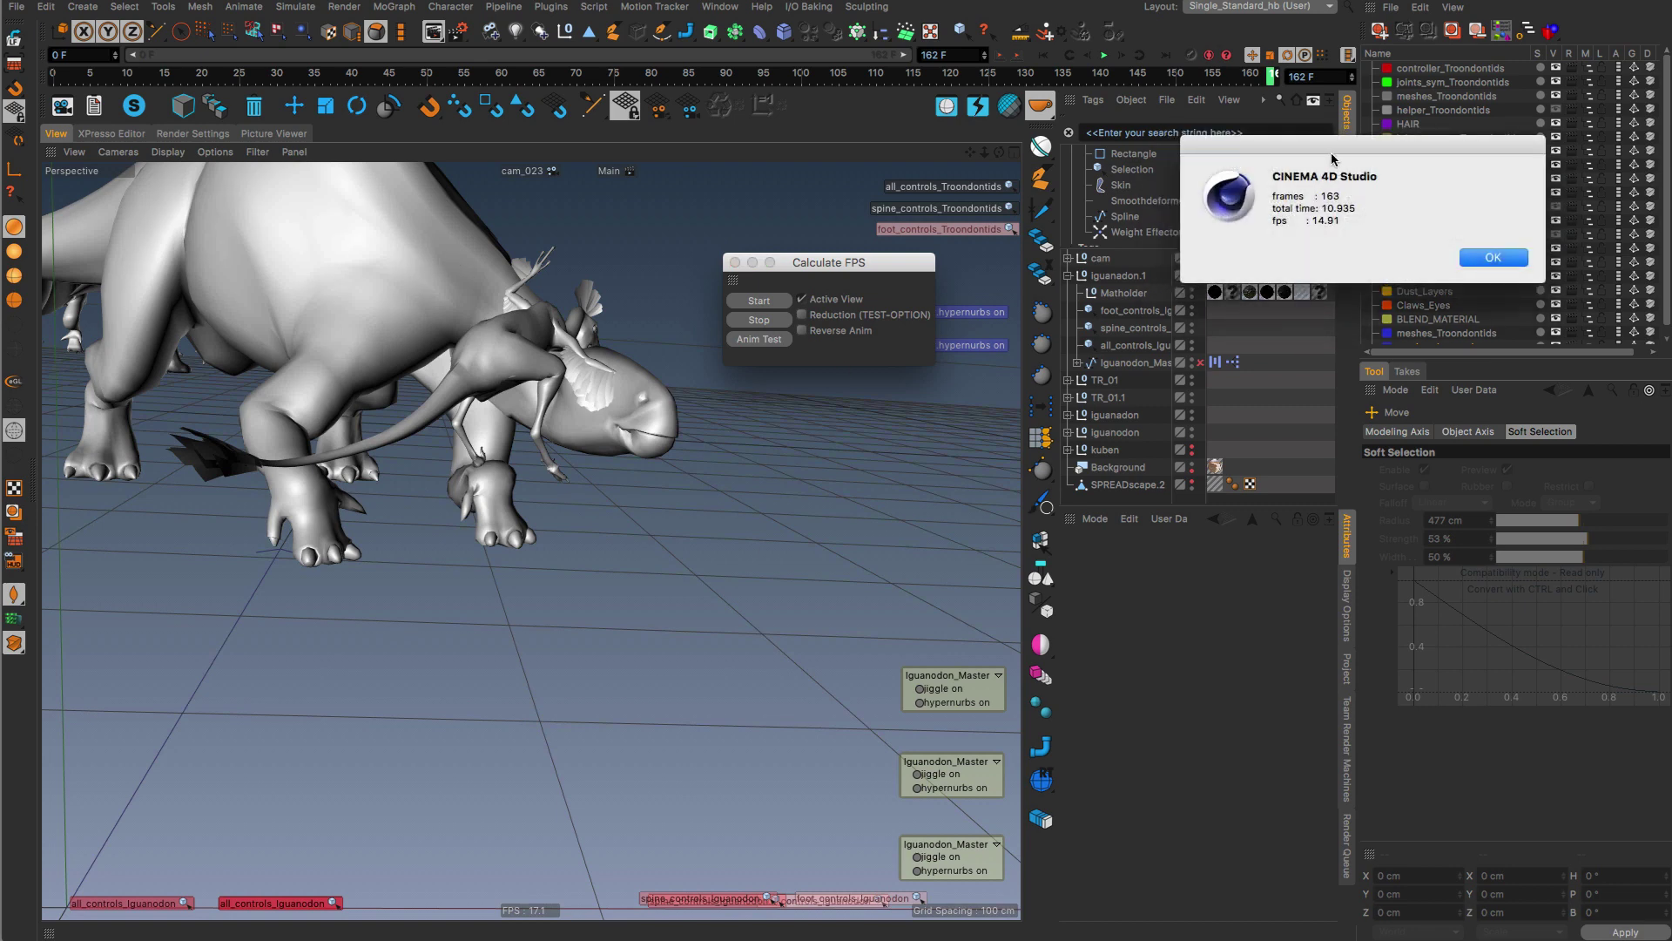
left_click_drag(1332, 157, 576, 452)
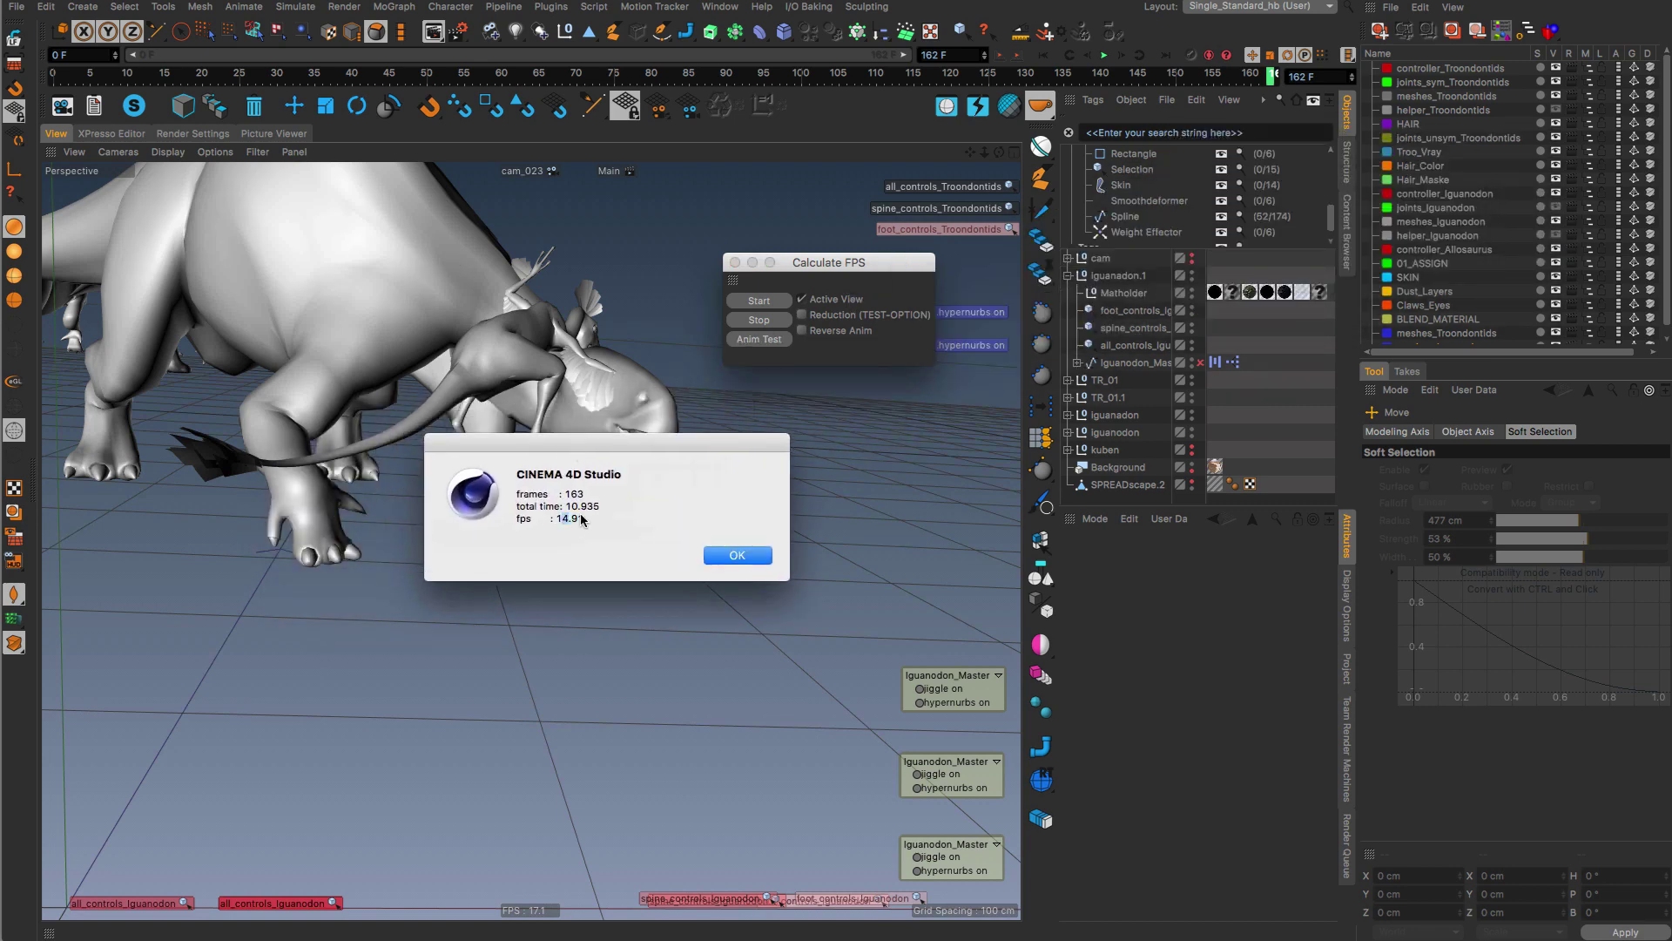
left_click_drag(552, 526, 579, 519)
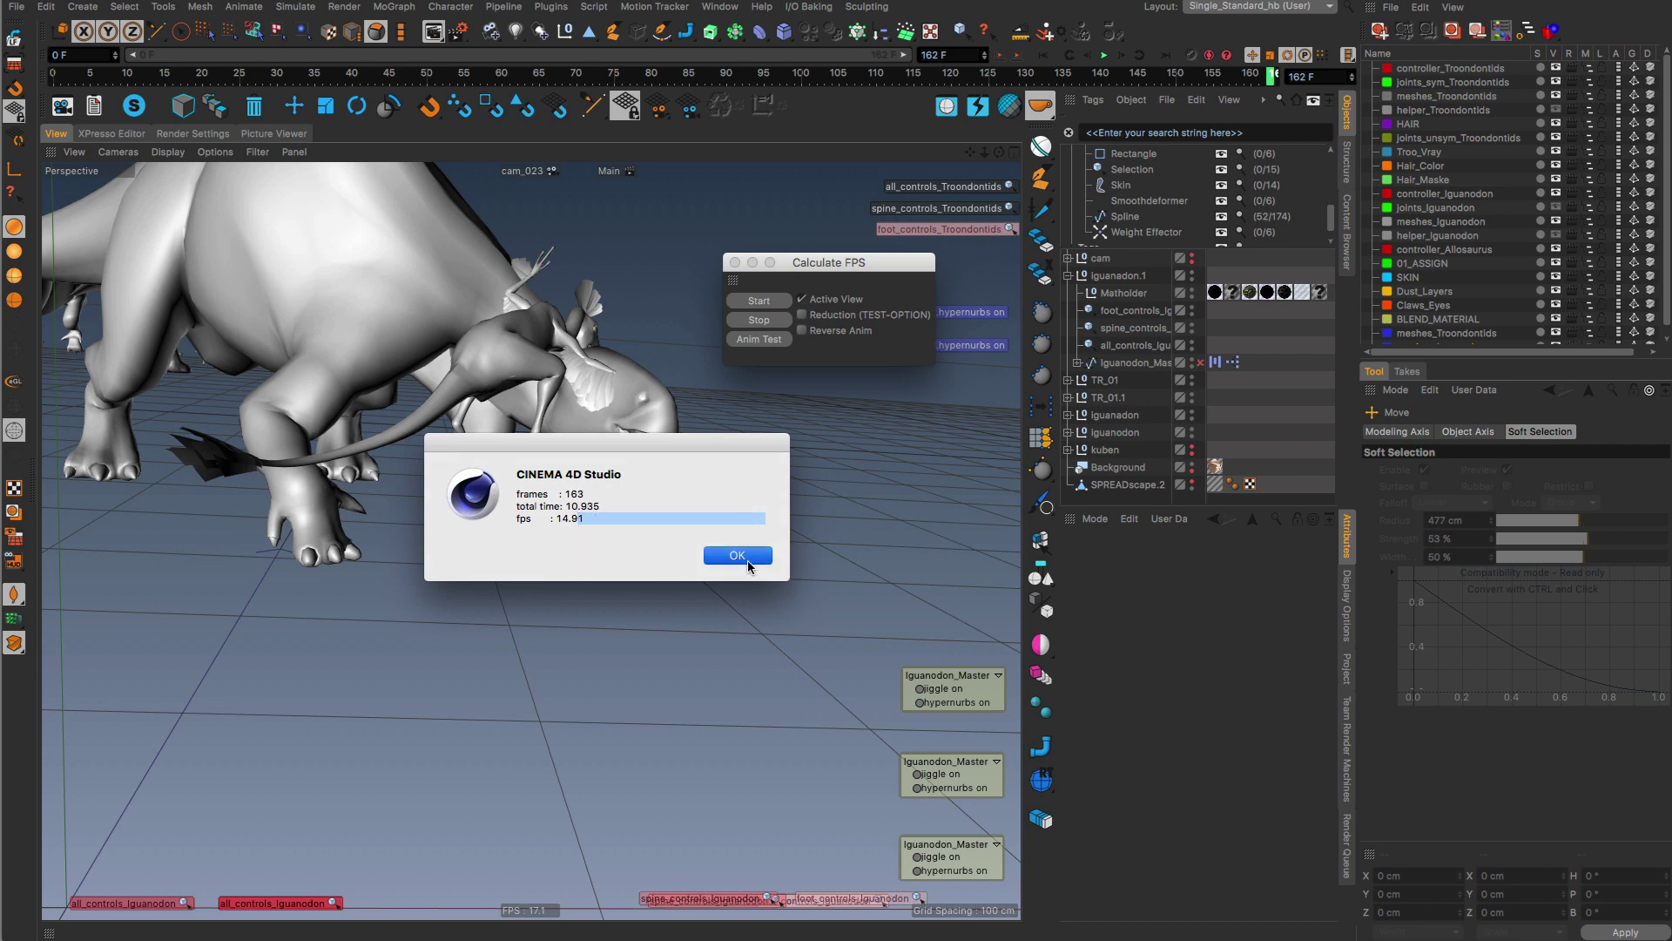
left_click(737, 556)
Select the Iguanodon_Master spline, open the Timeline's dope sheet and scrub the animation to frame 73
left_click_drag(806, 262, 752, 224)
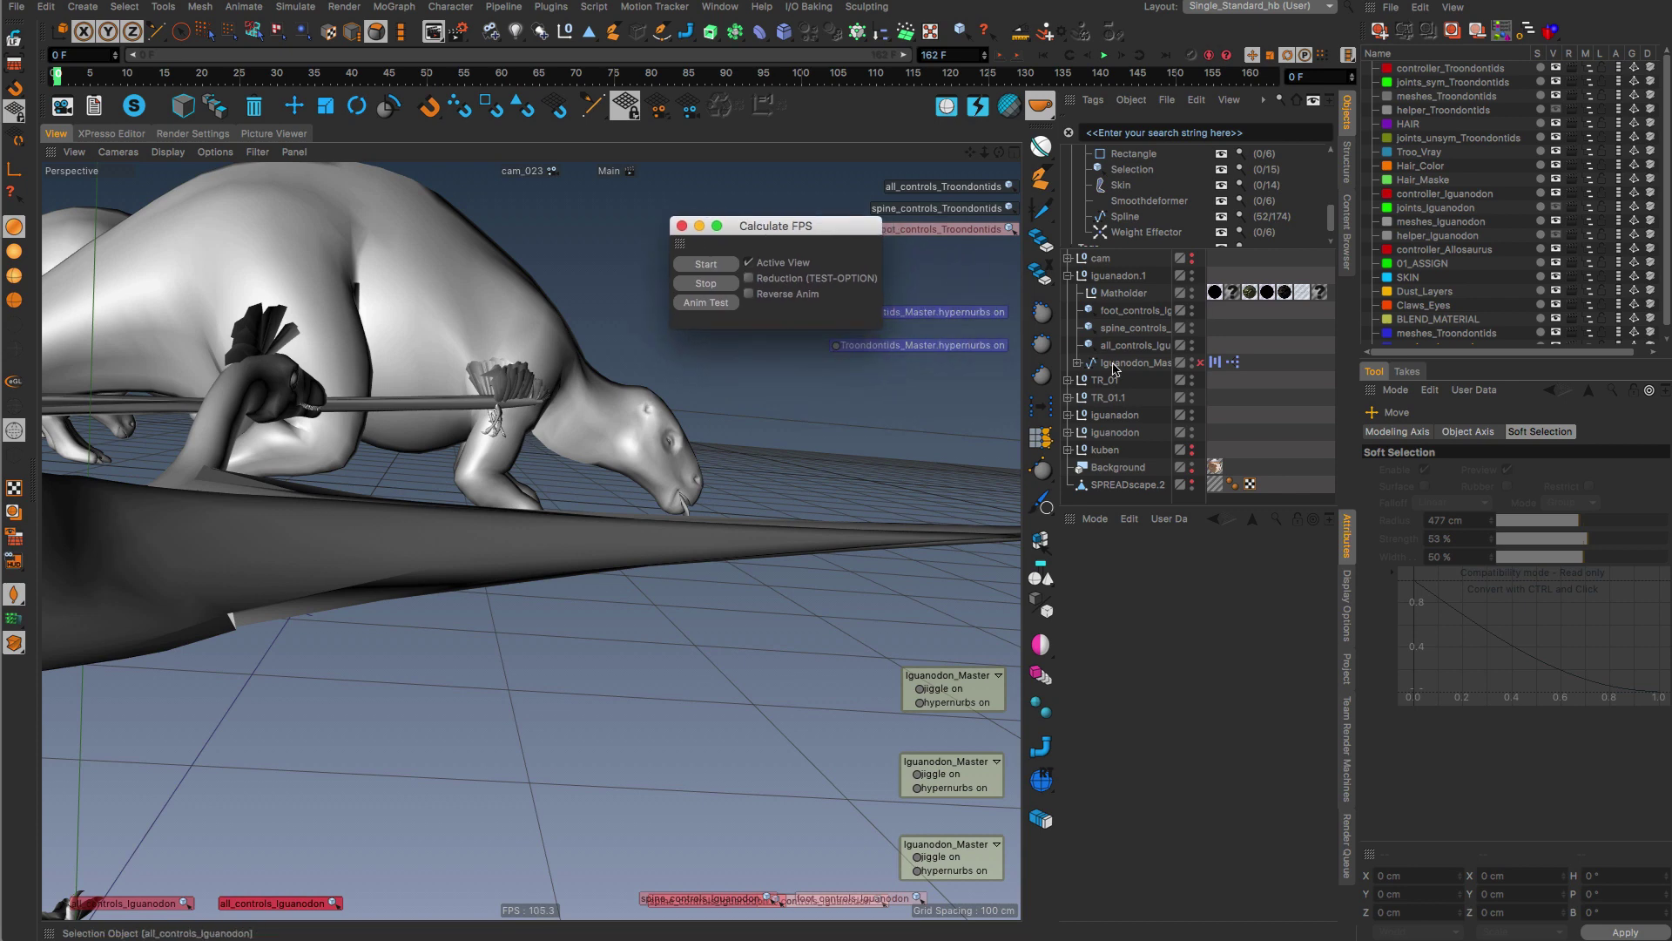
left_click(1114, 364)
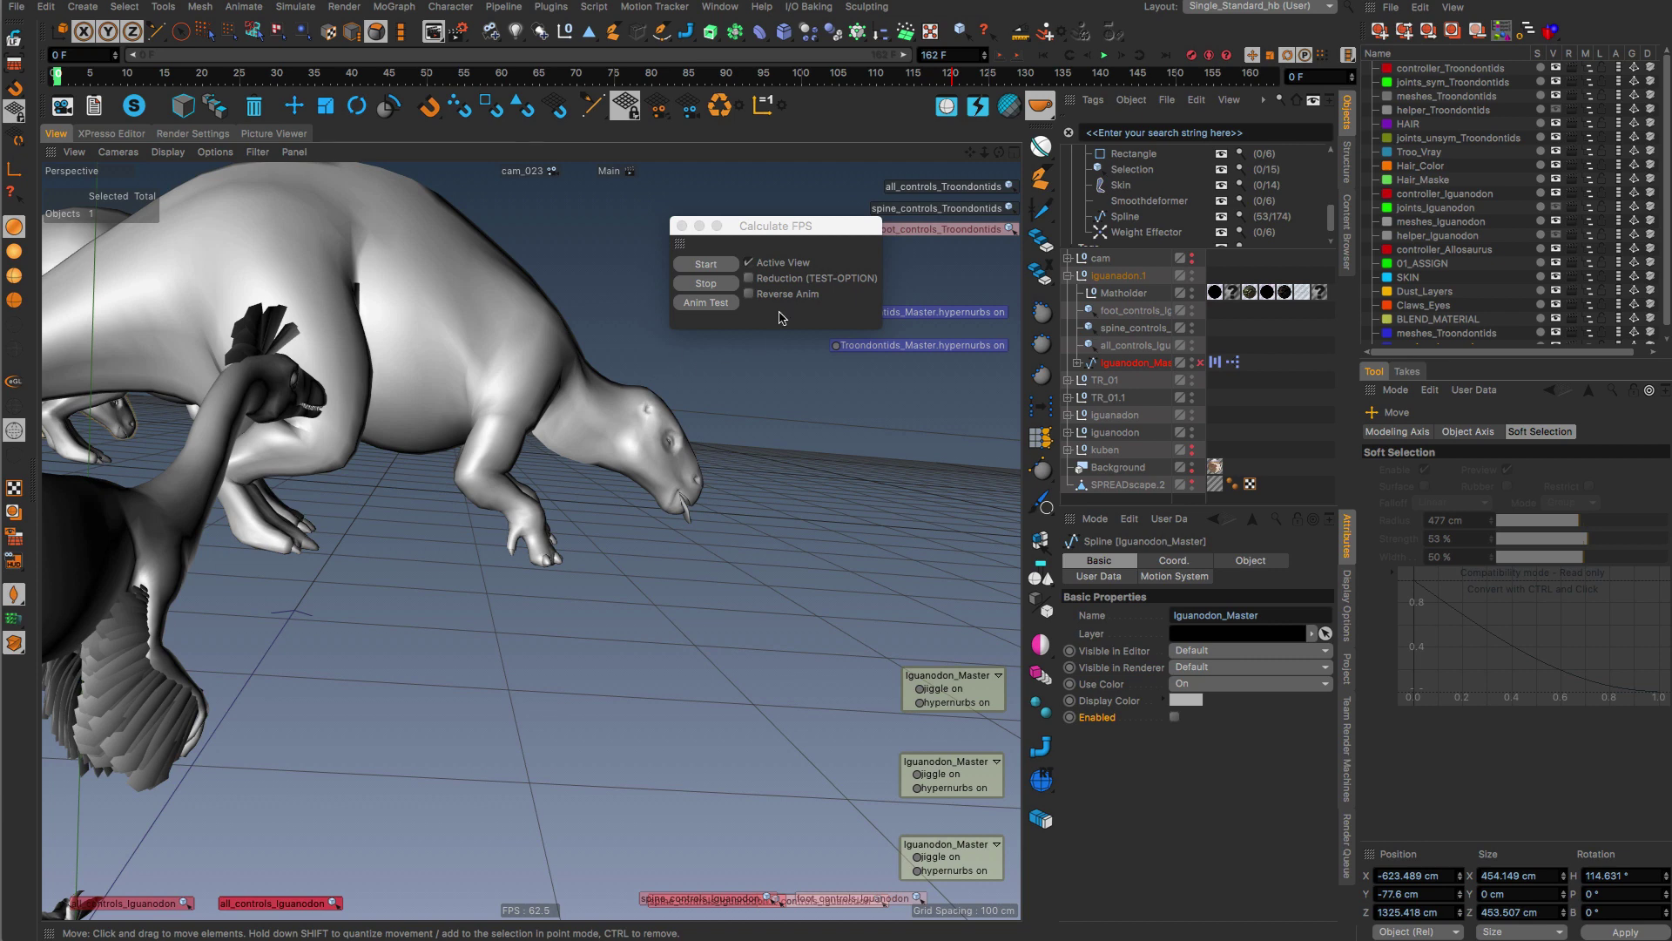
key("shift+F3")
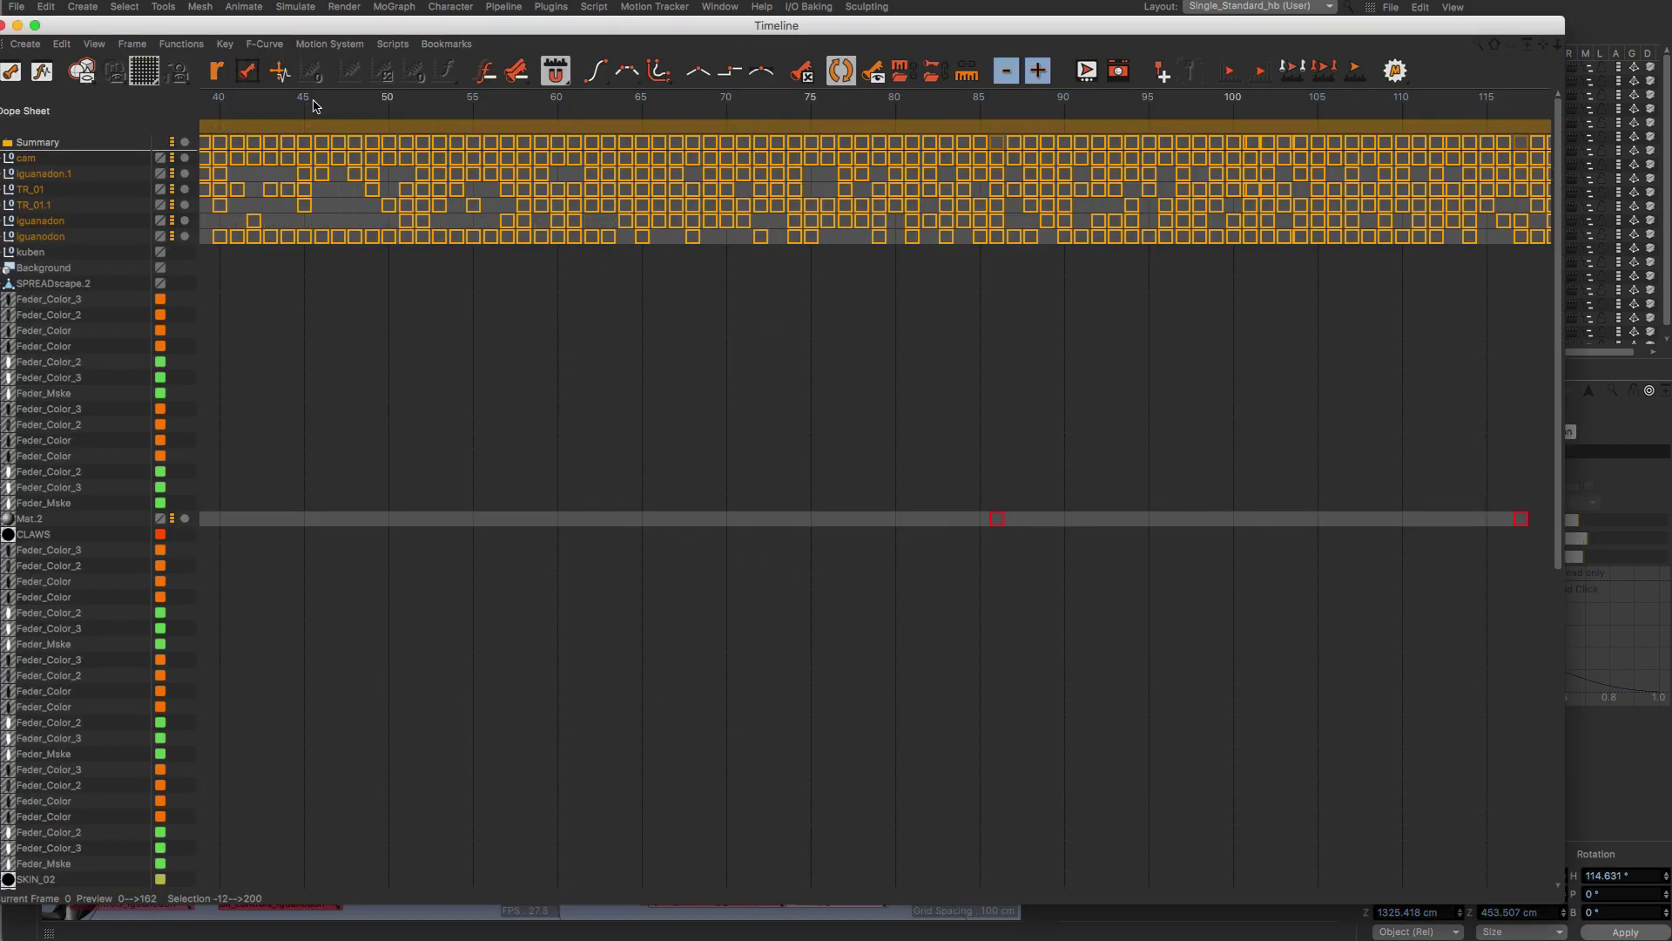
left_click_drag(315, 105, 1081, 100)
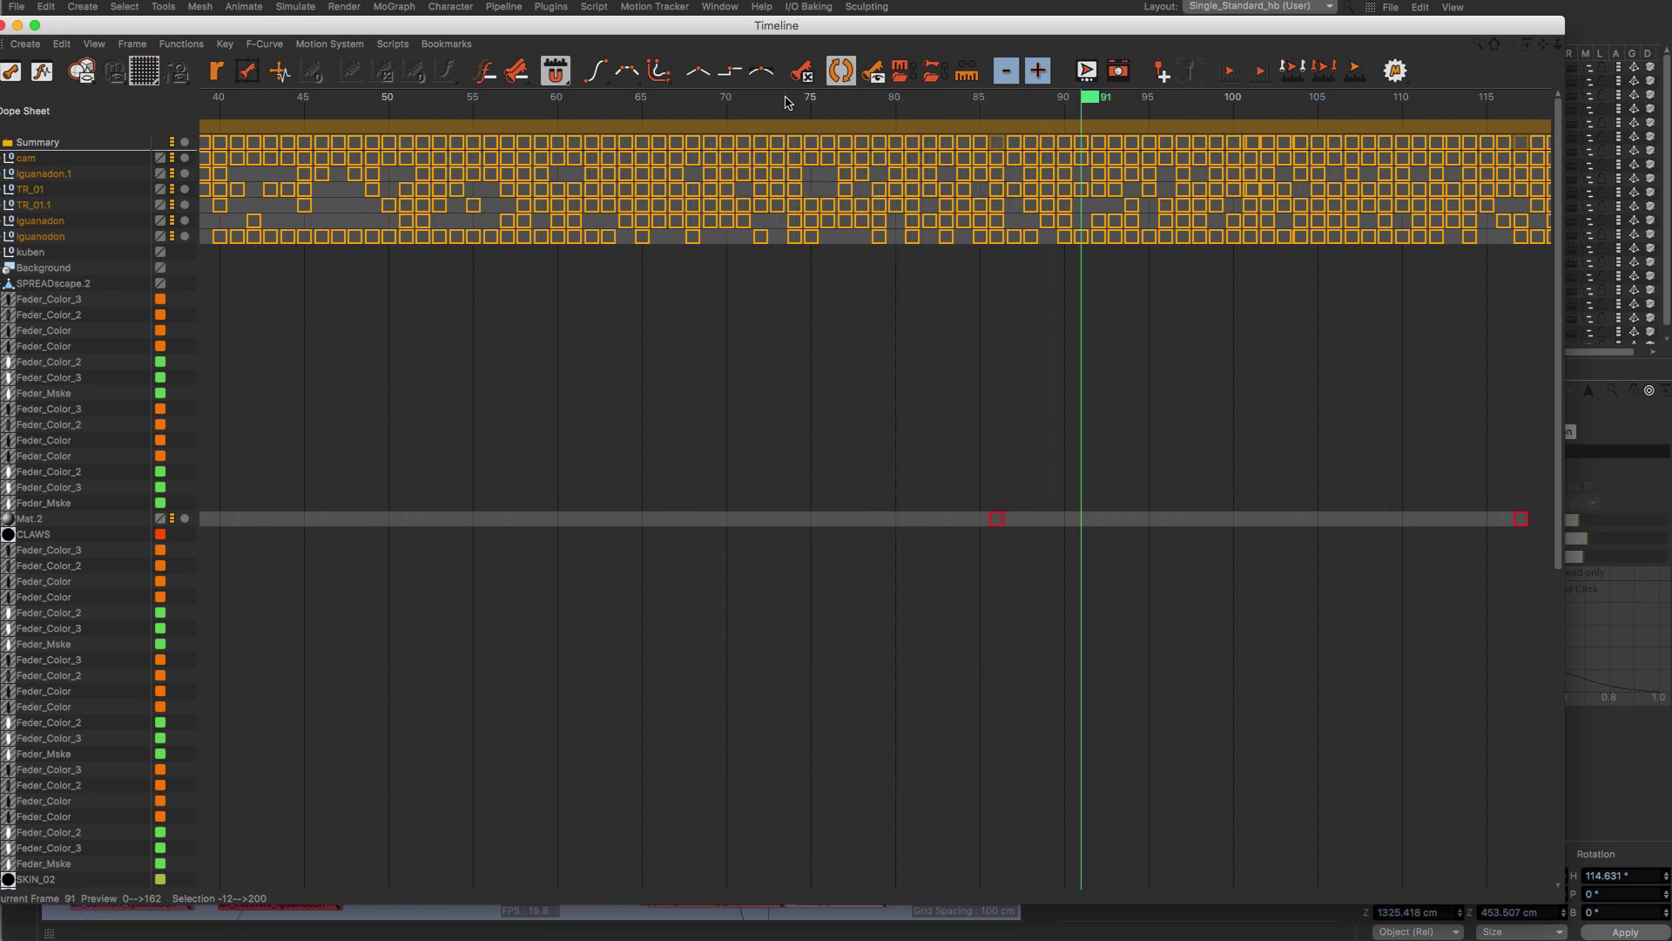
left_click(787, 102)
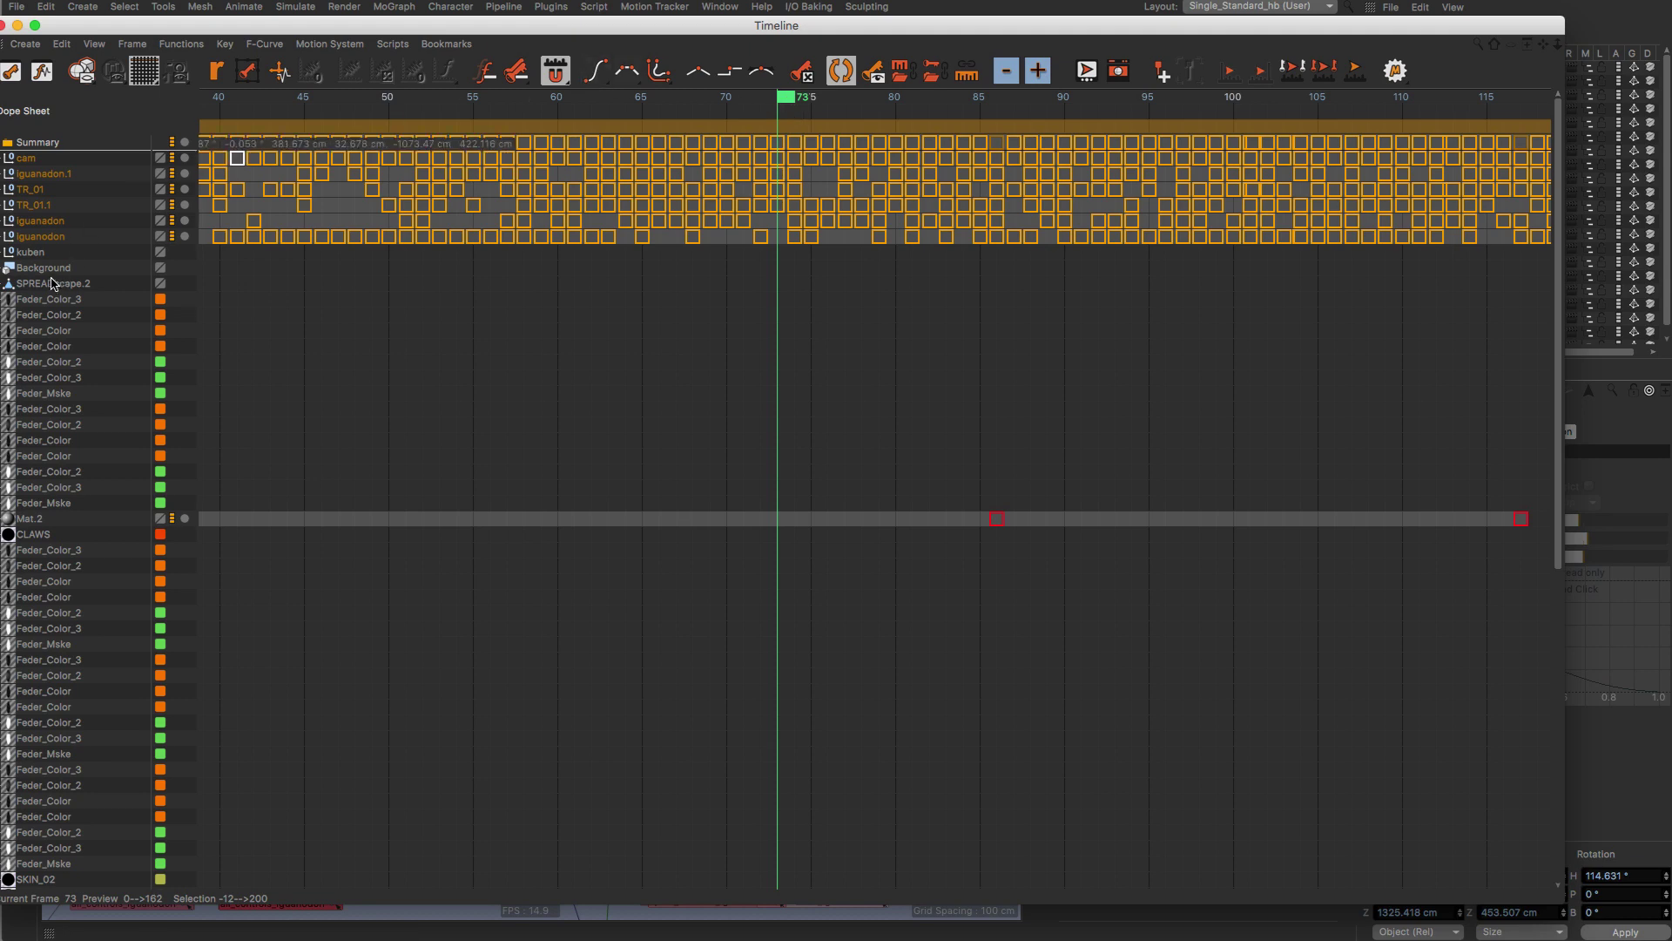
Select everything in the Timeline, examine the animation keys as F-curves and close the Timeline
left_click(59, 206)
key("super+a")
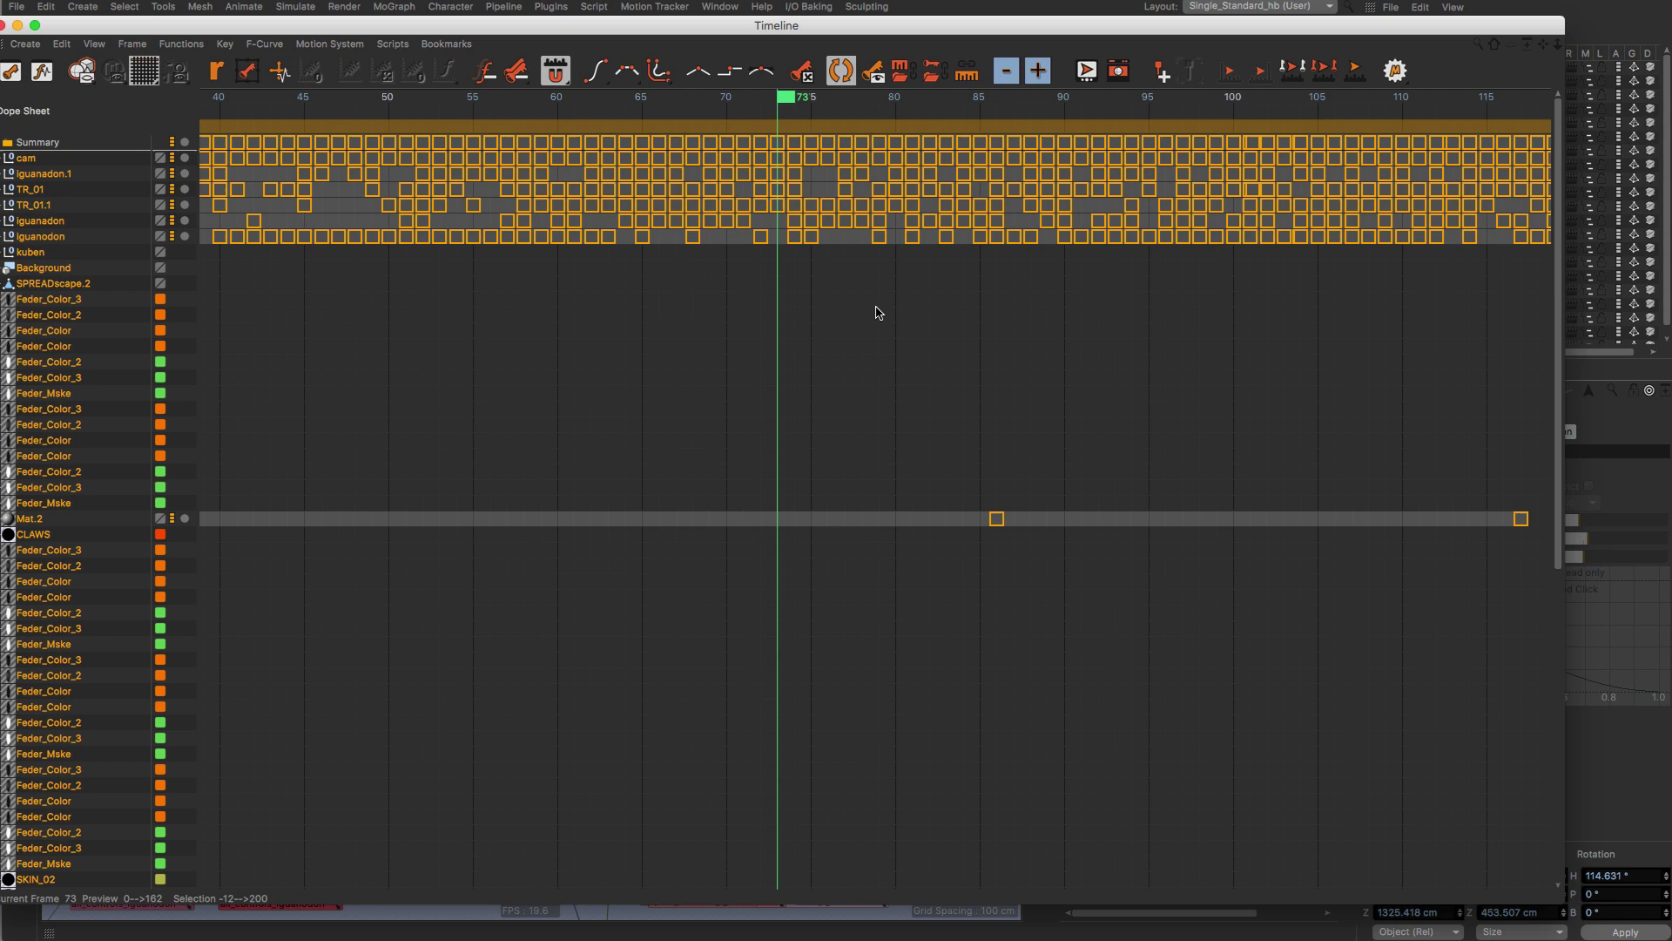
key("Tab")
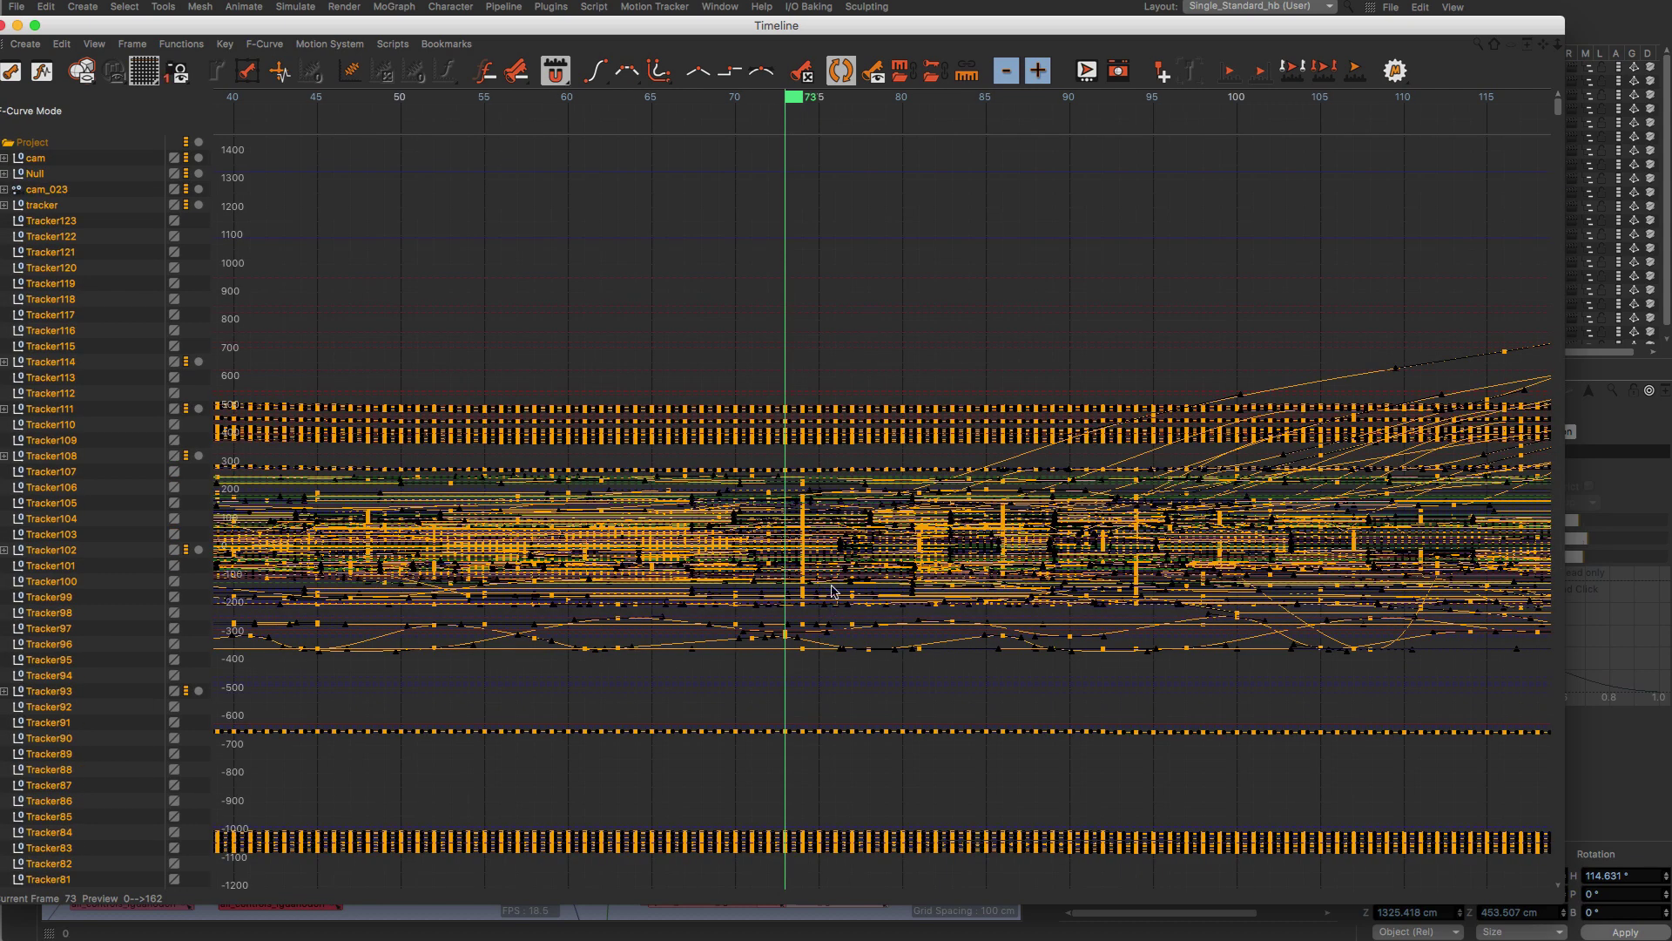
right_click_drag(818, 581, 819, 566, "alt")
scroll(832, 588, "up", 5)
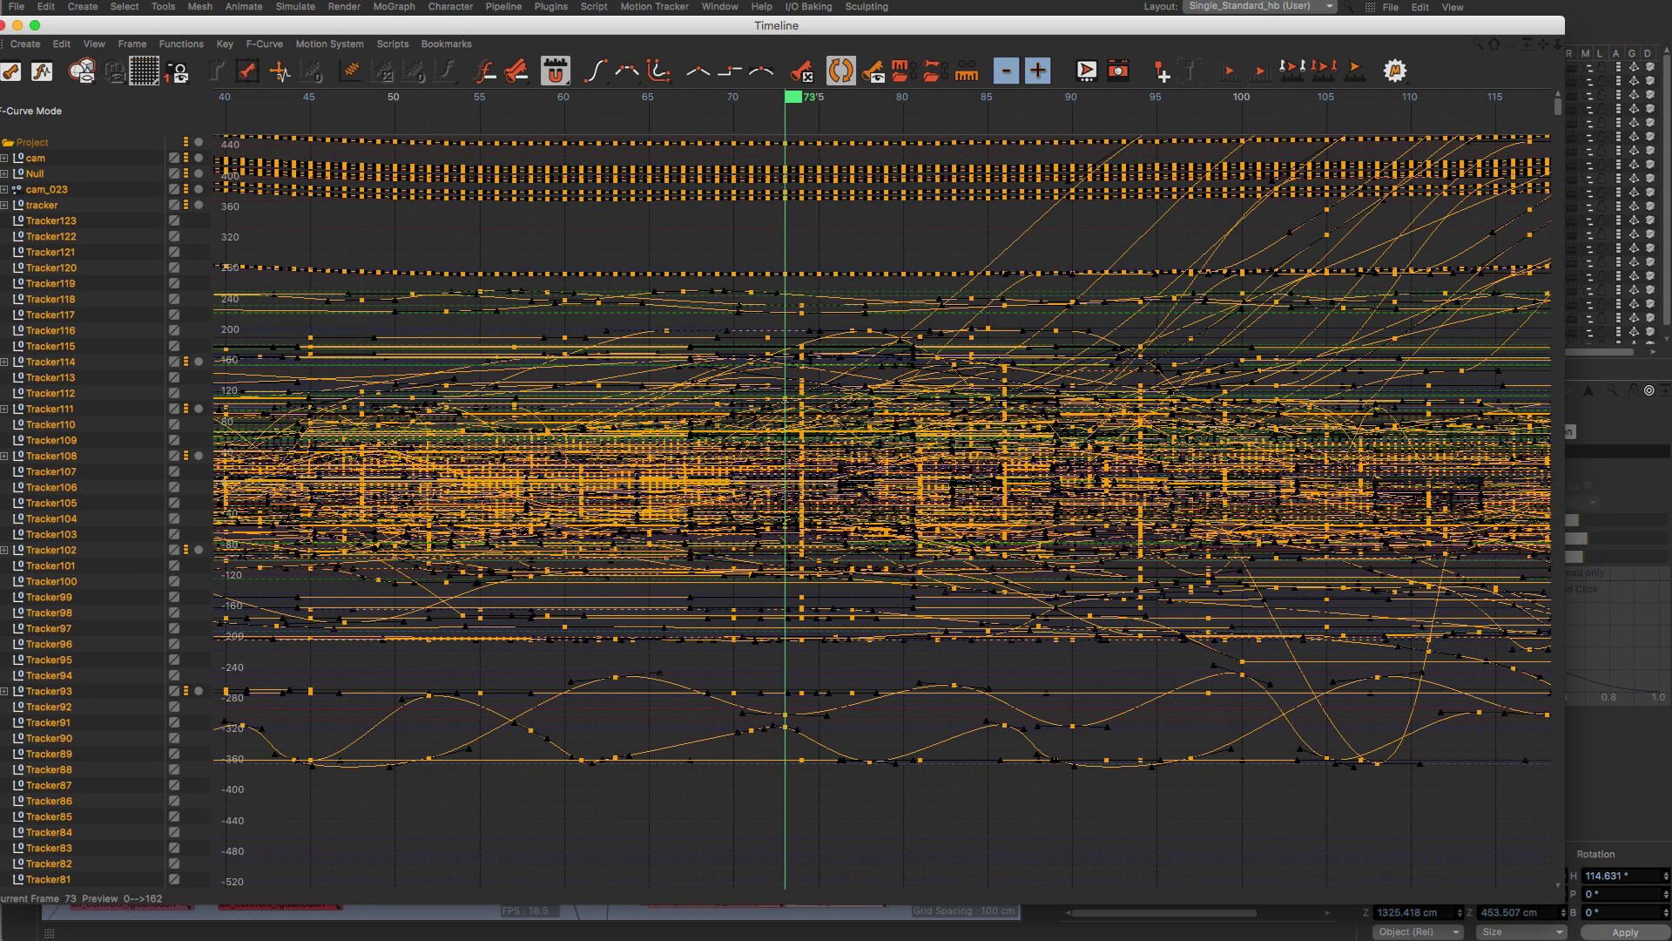
scroll(832, 588, "down", 3)
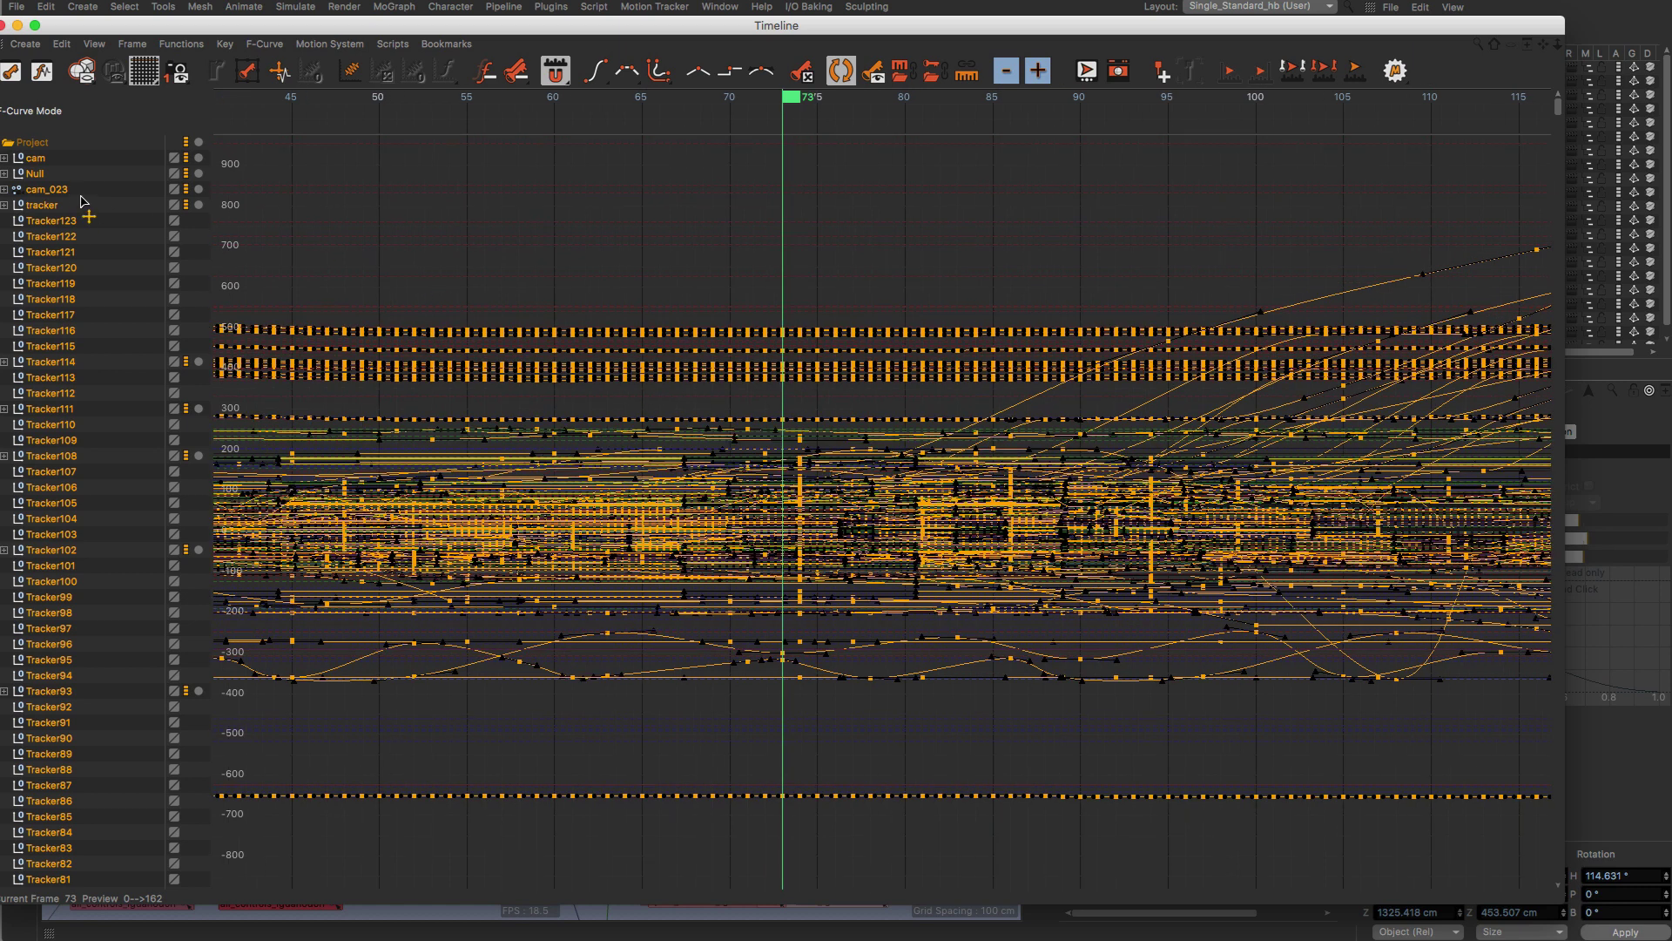
left_click(2, 25)
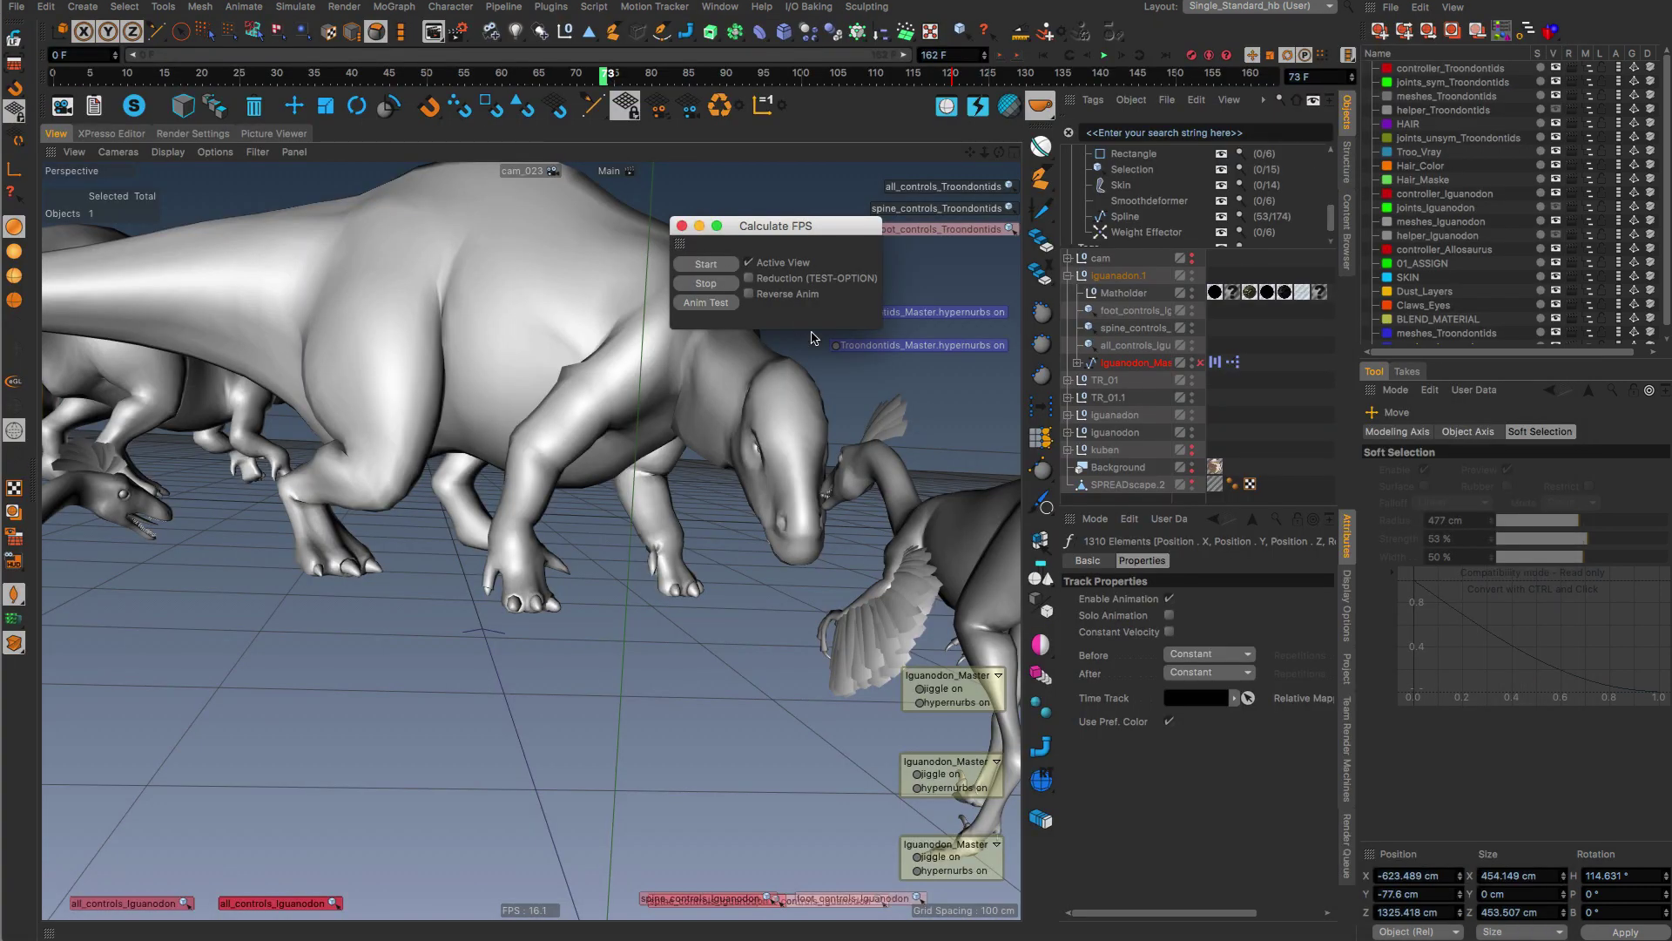
Clear the object selection, move the Calculate FPS window off the viewport and scrub to frame 12
left_click(1256, 411)
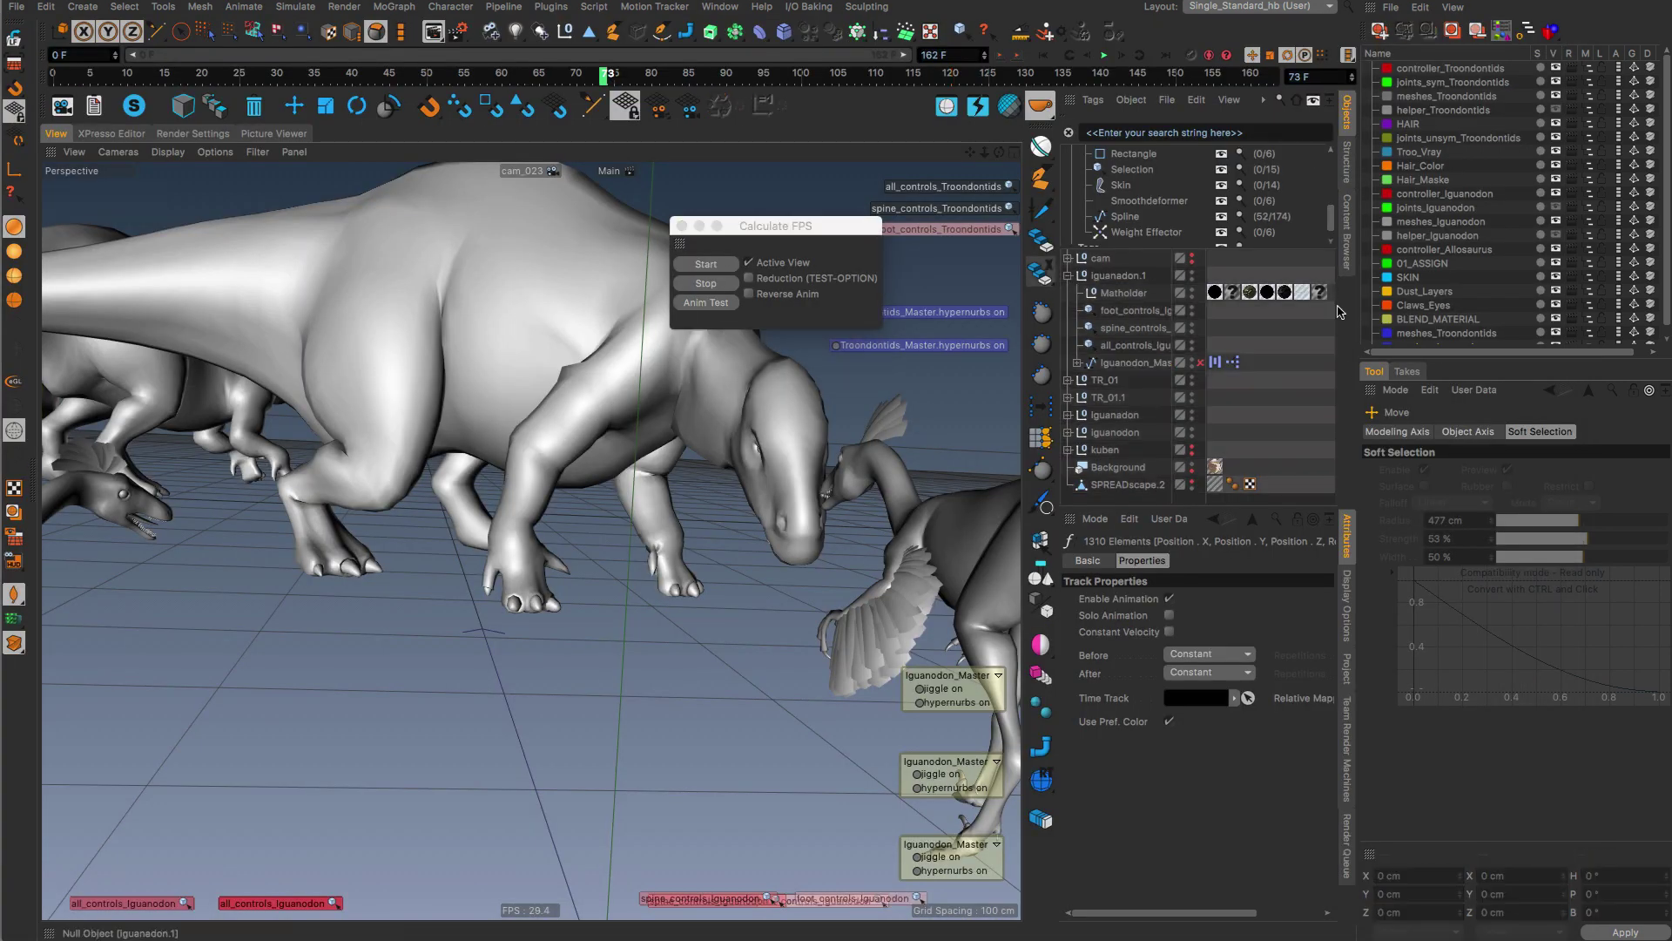
left_click_drag(742, 219, 1443, 364)
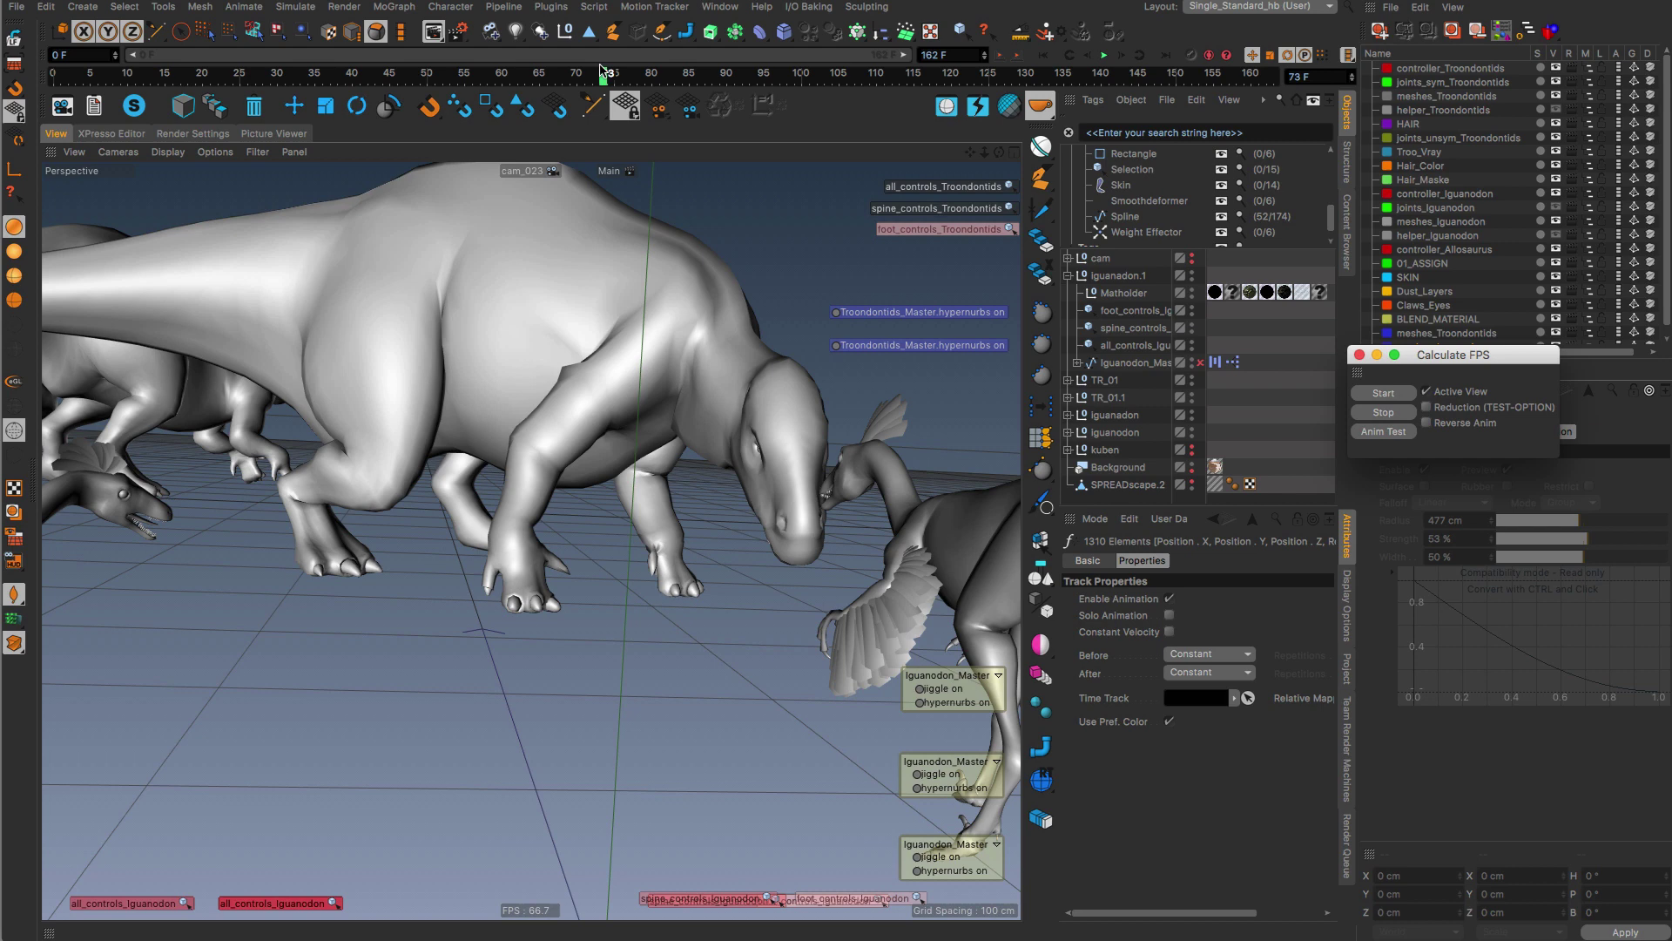
left_click_drag(625, 70, 148, 76)
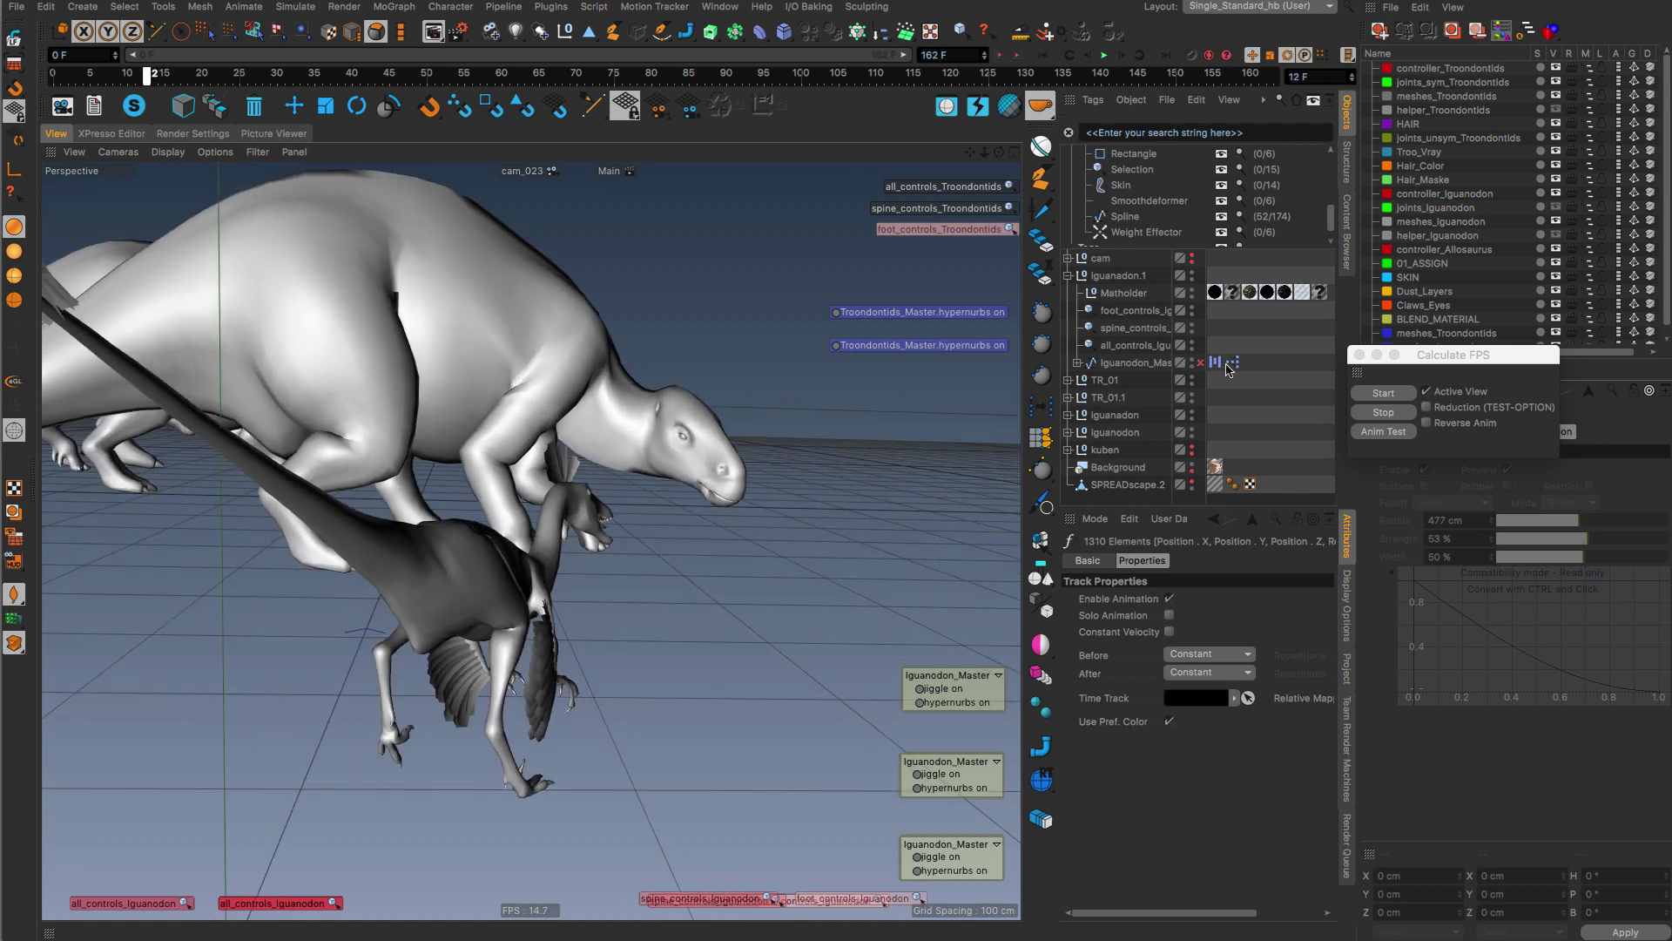
Collapse the iguanadon.1 hierarchy, close the Calculate FPS window and clear the selection
left_click(1096, 277)
left_click(1068, 275)
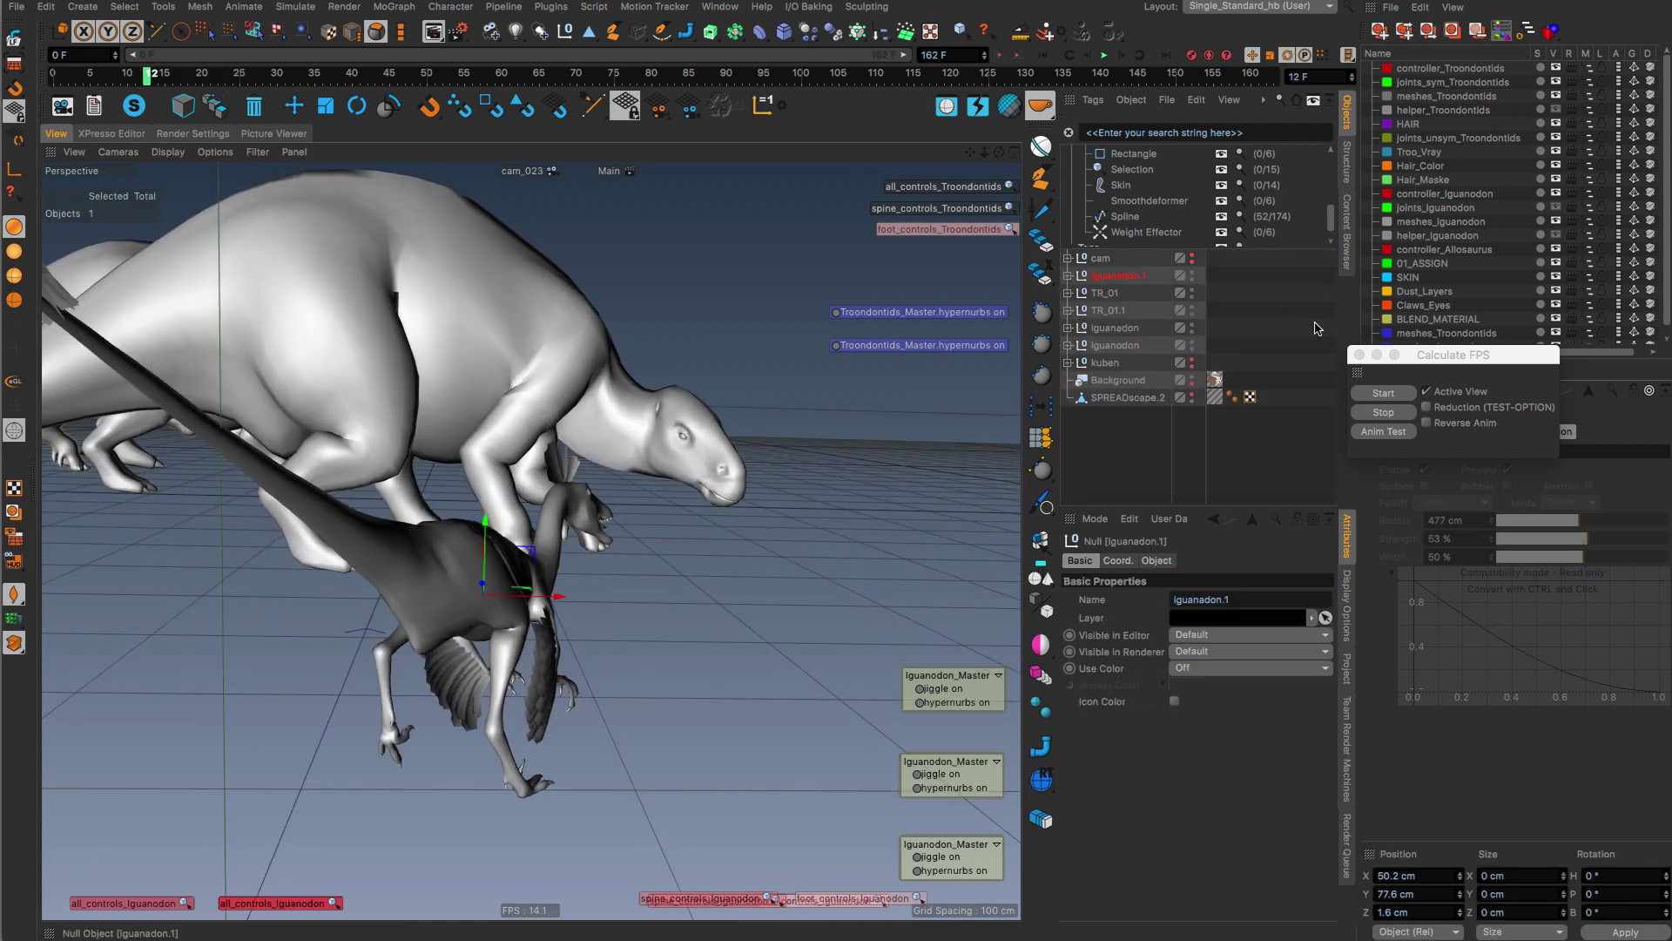
left_click_drag(1405, 363, 1239, 445)
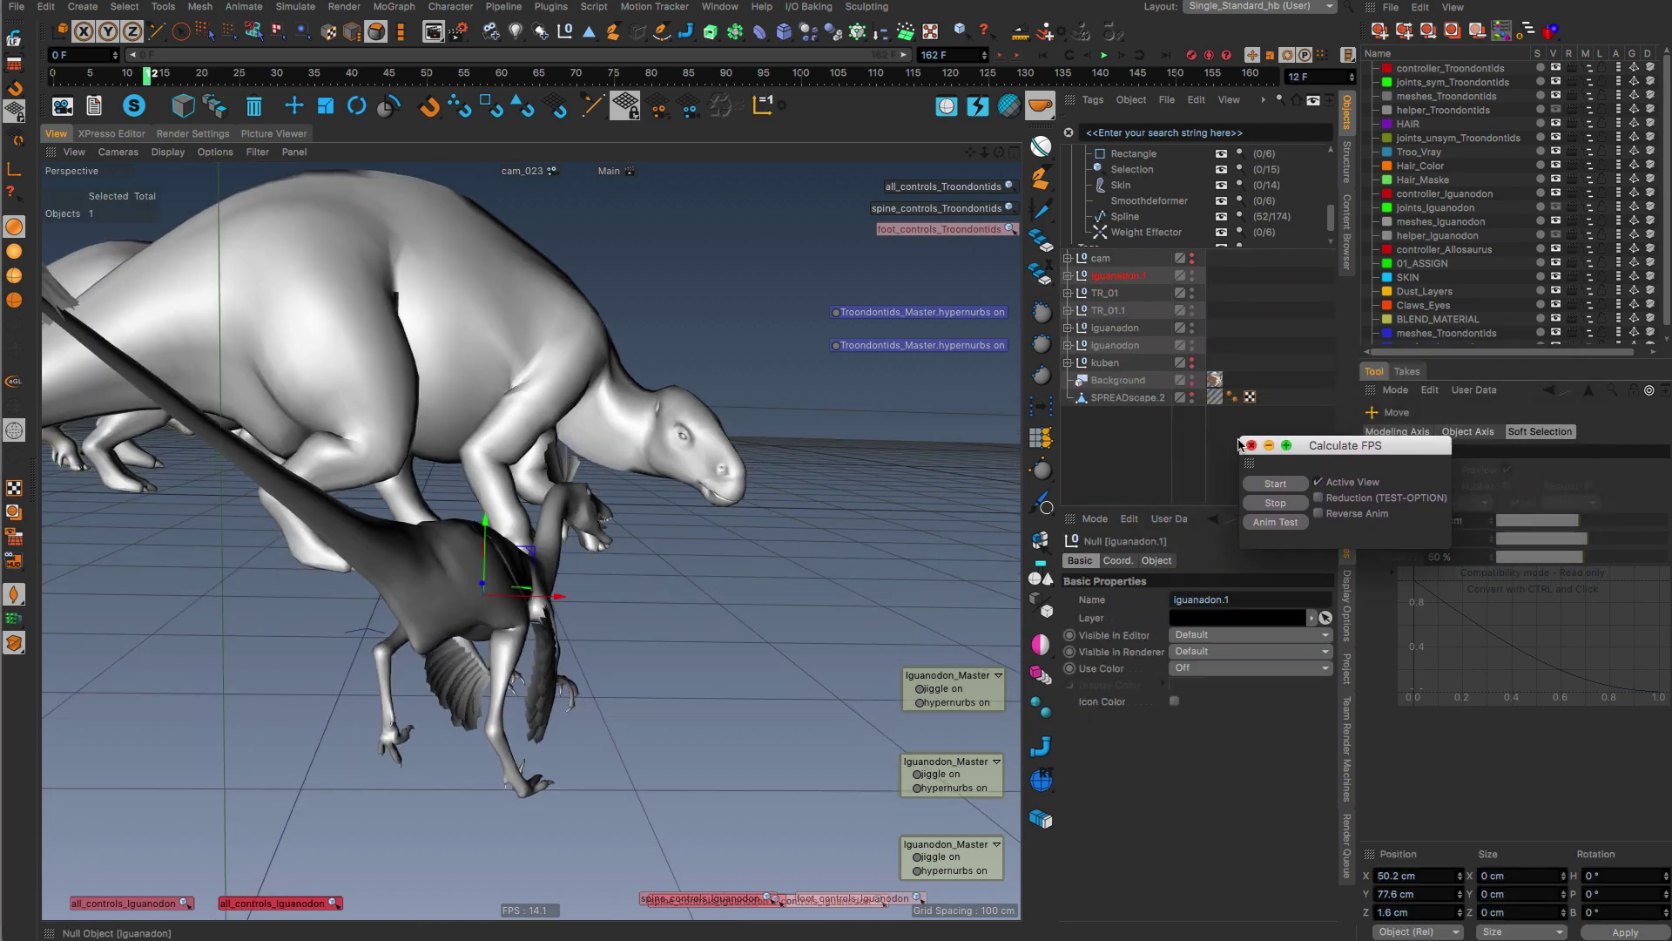
left_click(1252, 445)
left_click(1104, 466)
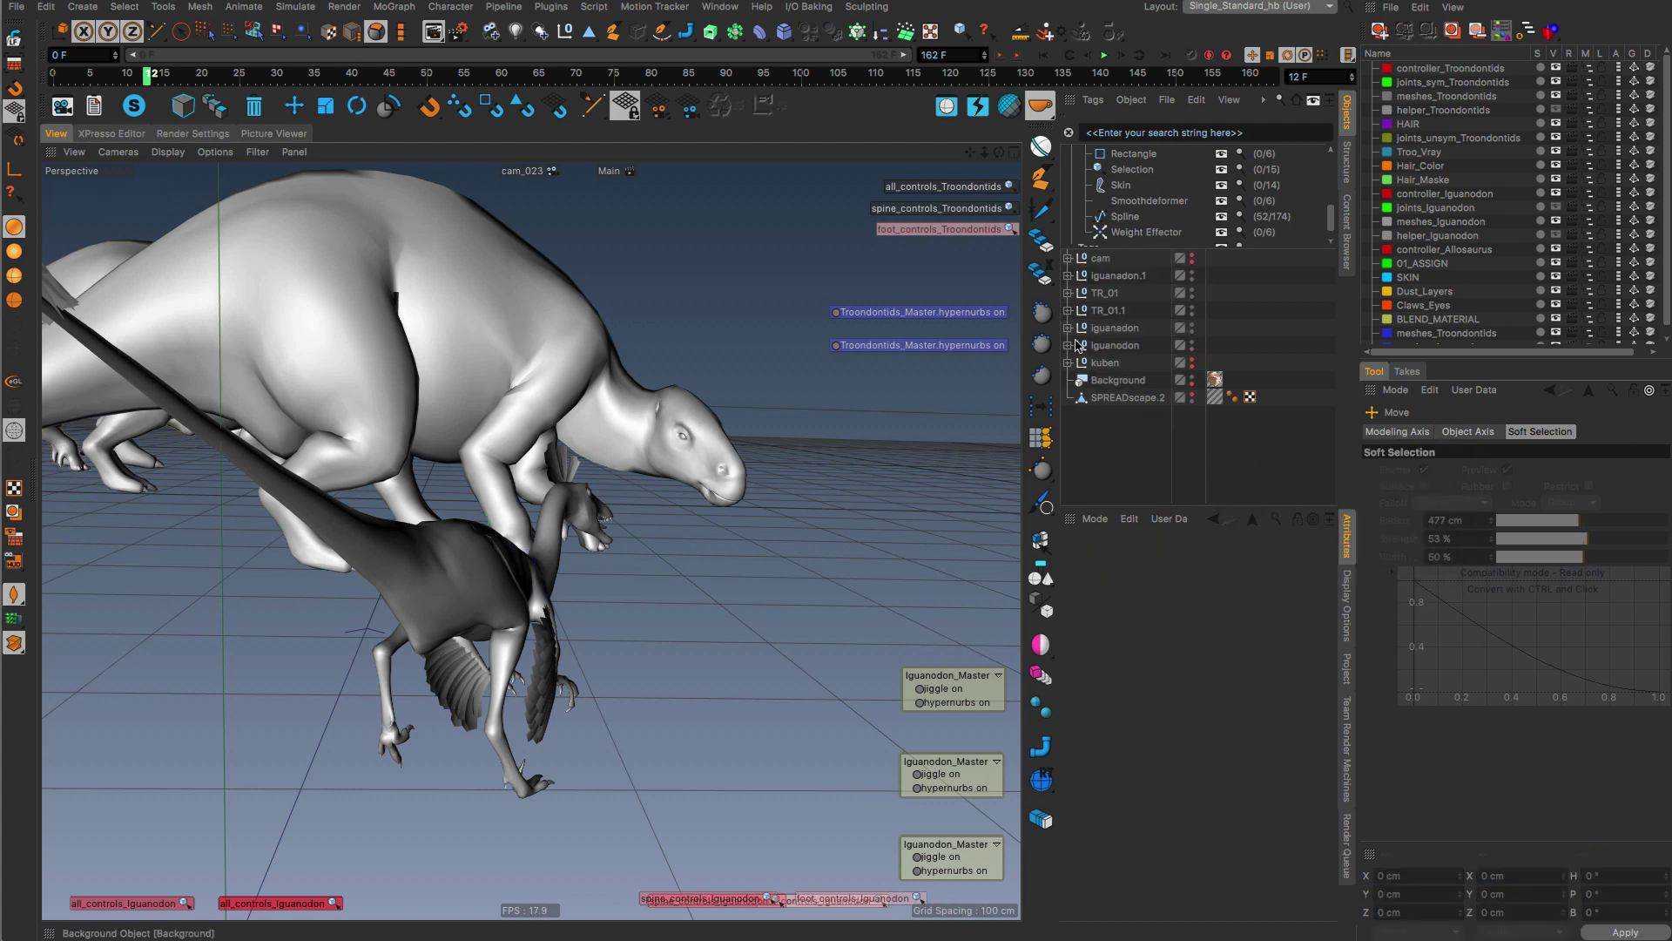
left_click(1104, 363)
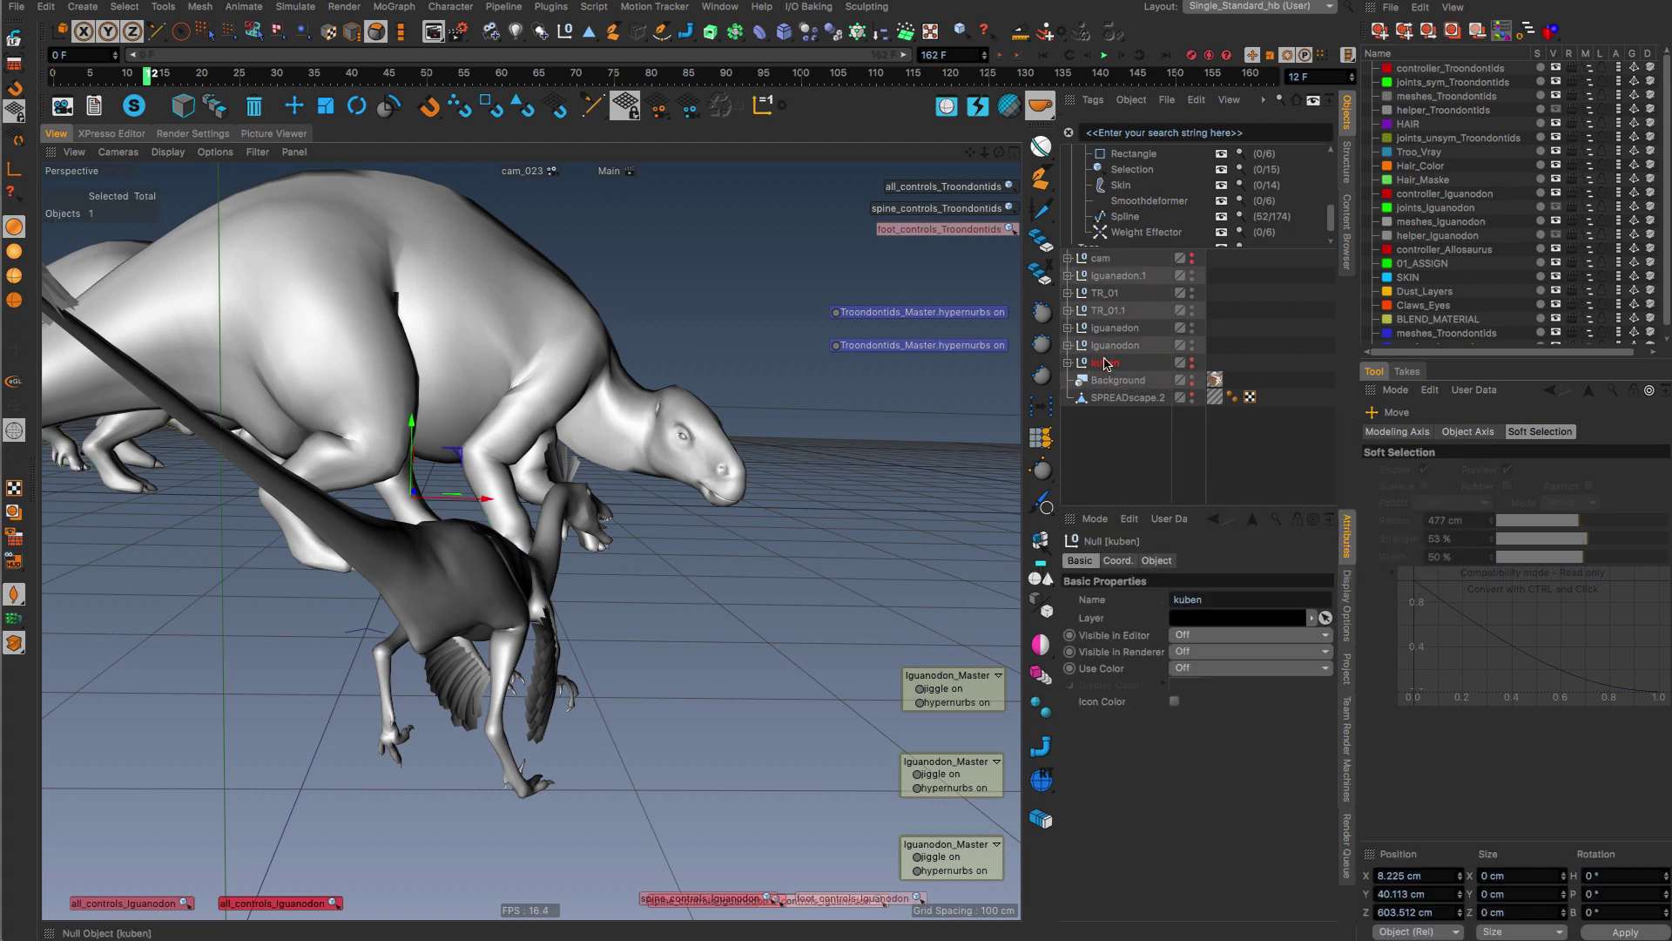
left_click(1118, 310)
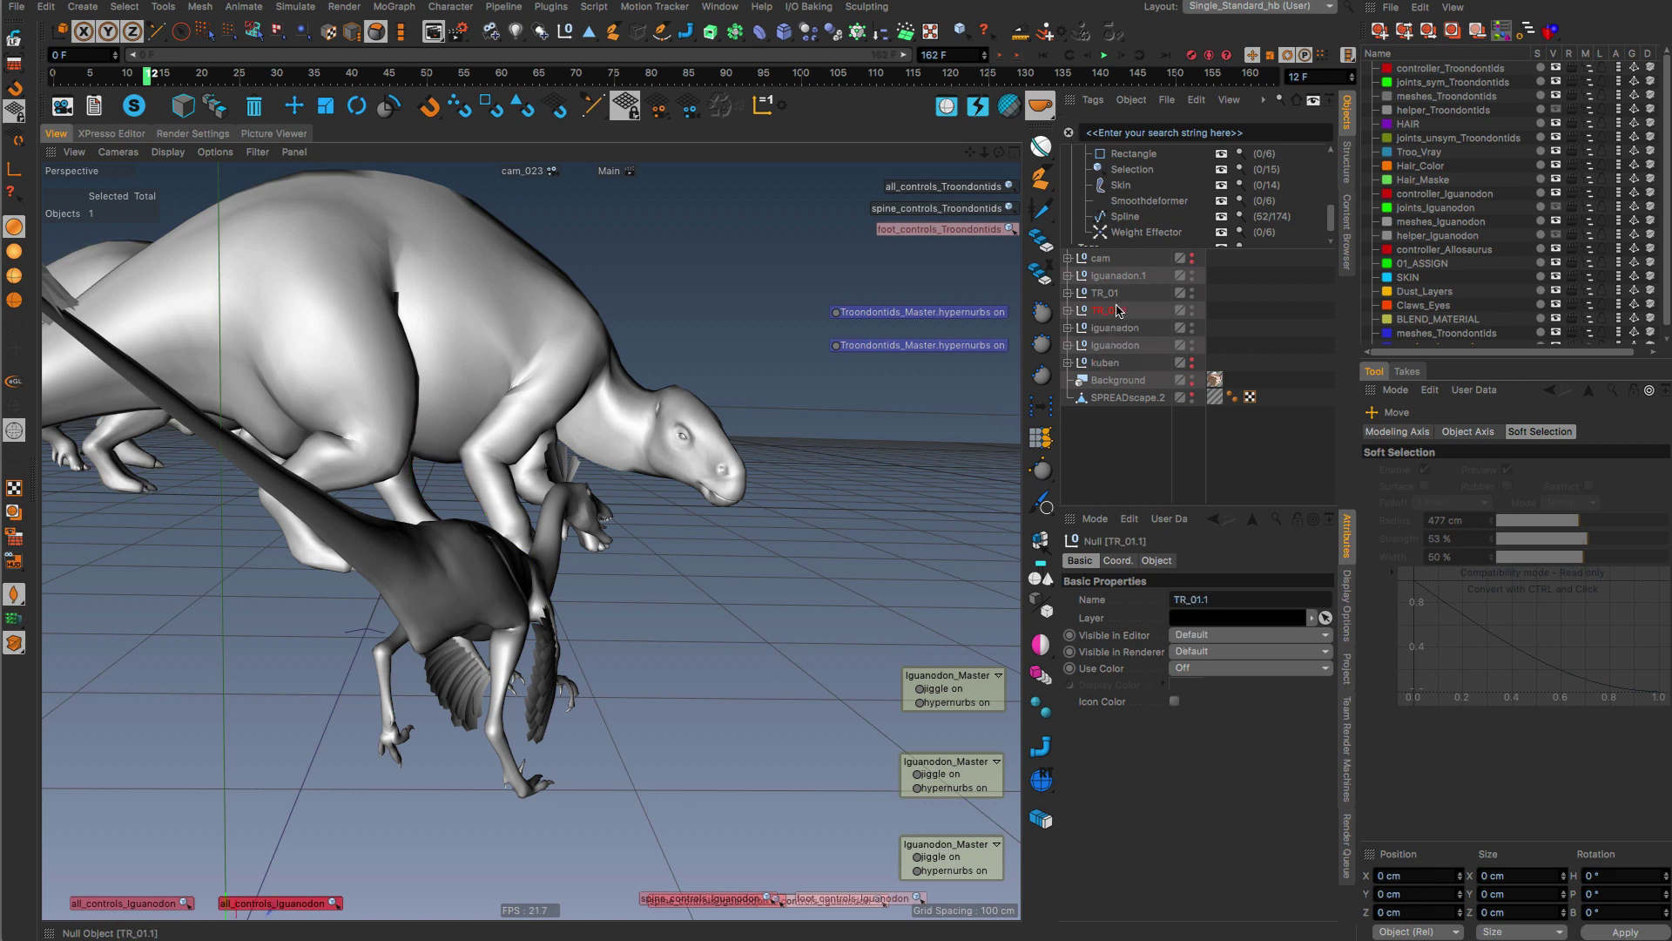
left_click(1153, 449)
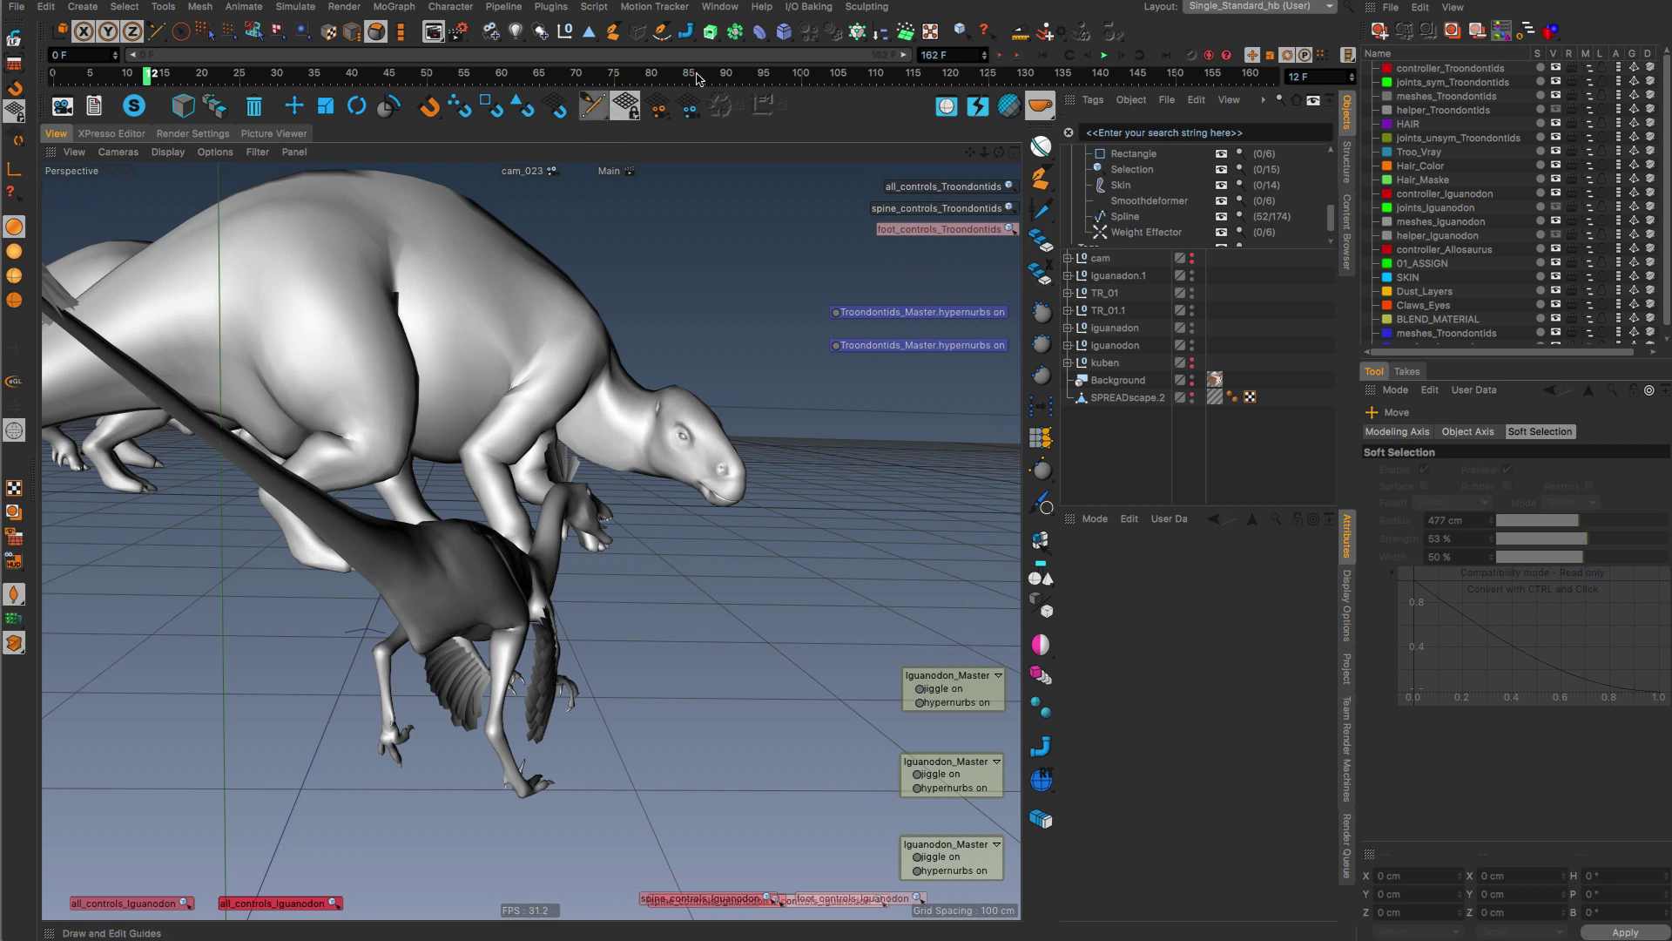
Scrub the animation to frame 103 and back to frame 99 to inspect the dinosaurs' movement
mouse_move(814, 72)
left_mouse_down()
mouse_move(583, 76)
mouse_move(828, 73)
left_mouse_up()
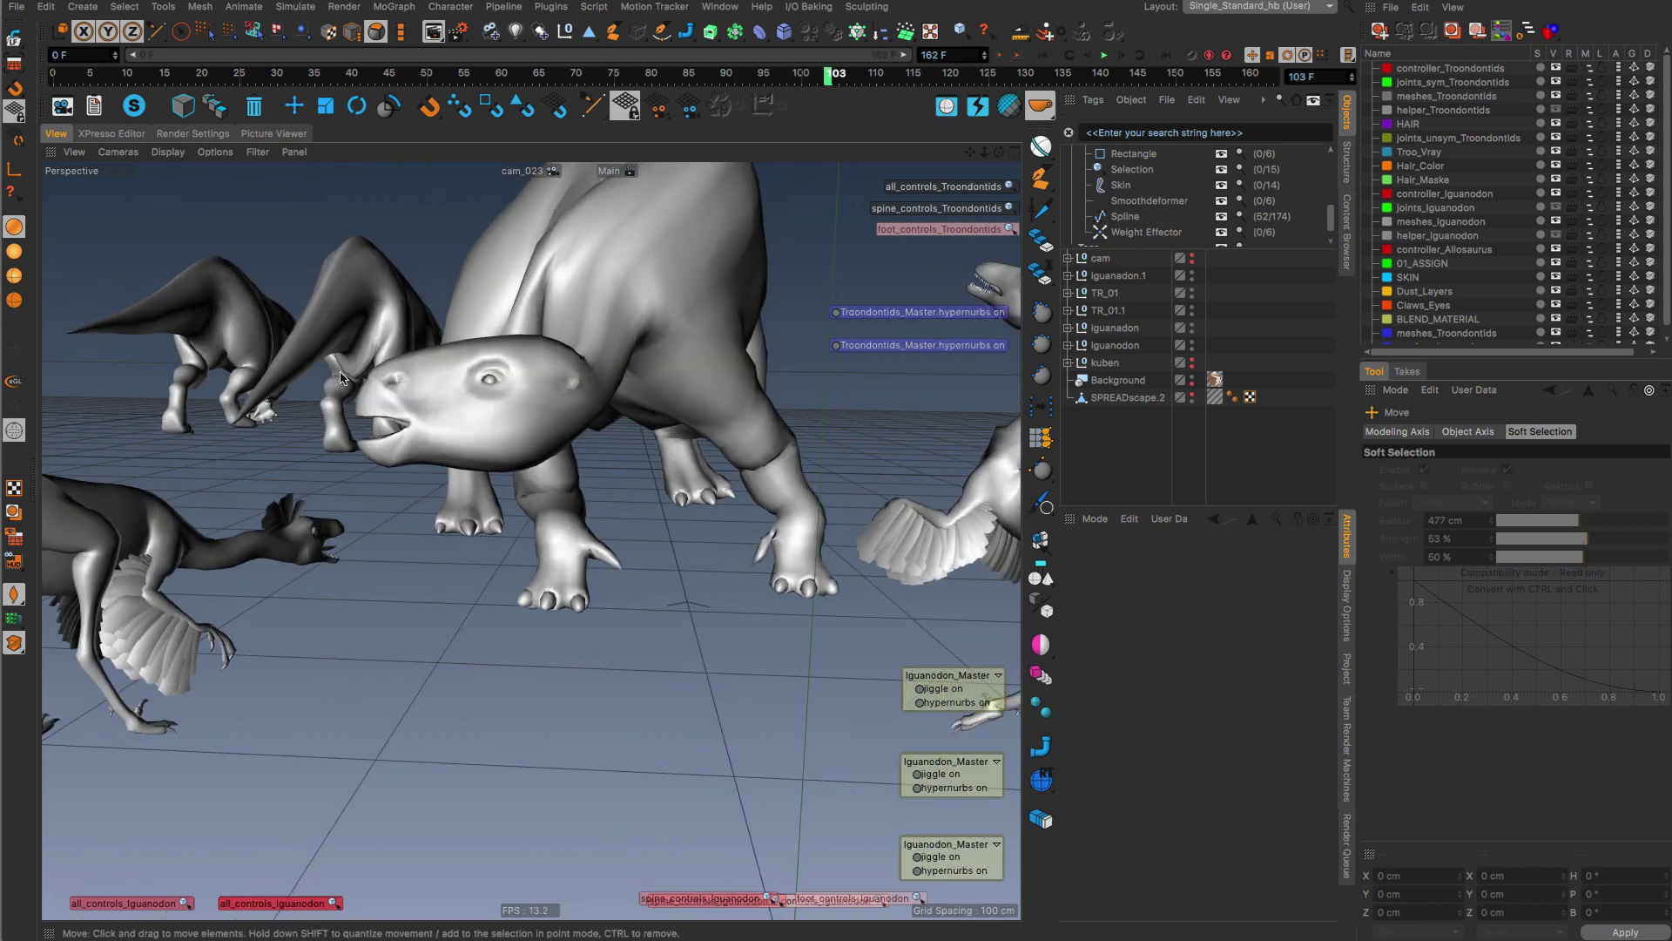
mouse_move(827, 73)
left_mouse_down()
mouse_move(616, 64)
mouse_move(862, 74)
mouse_move(799, 74)
left_mouse_up()
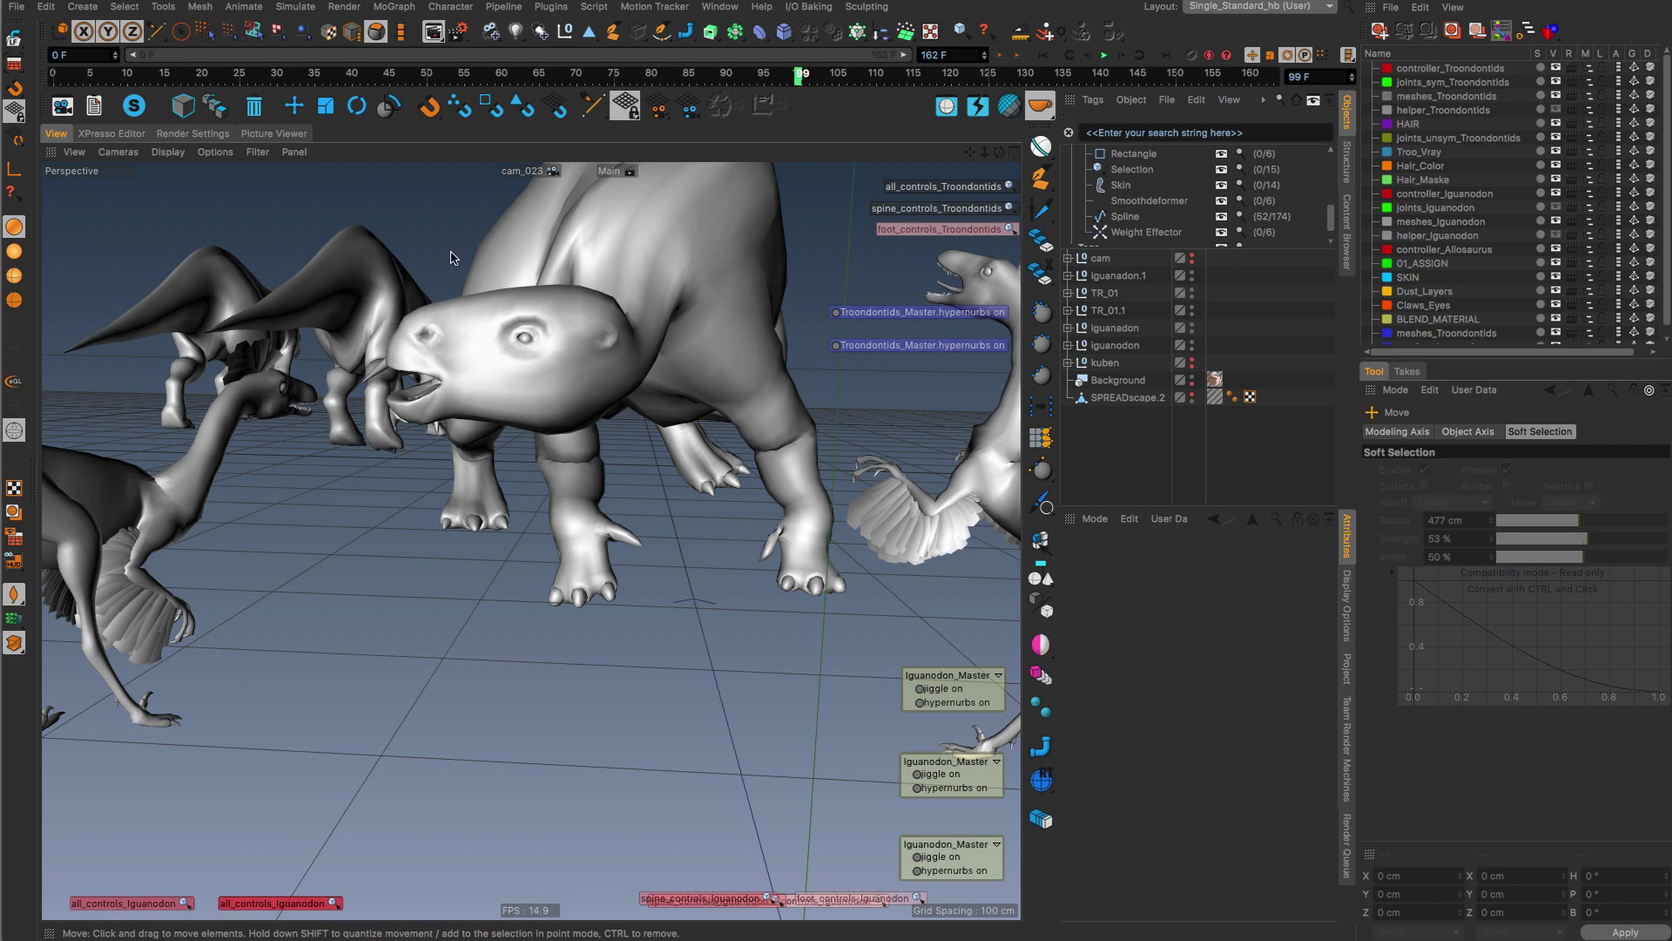
Scrub the animation through frames 105 and 110, and return to frame 91 to inspect the dinosaurs' movement
left_click_drag(804, 78, 843, 52)
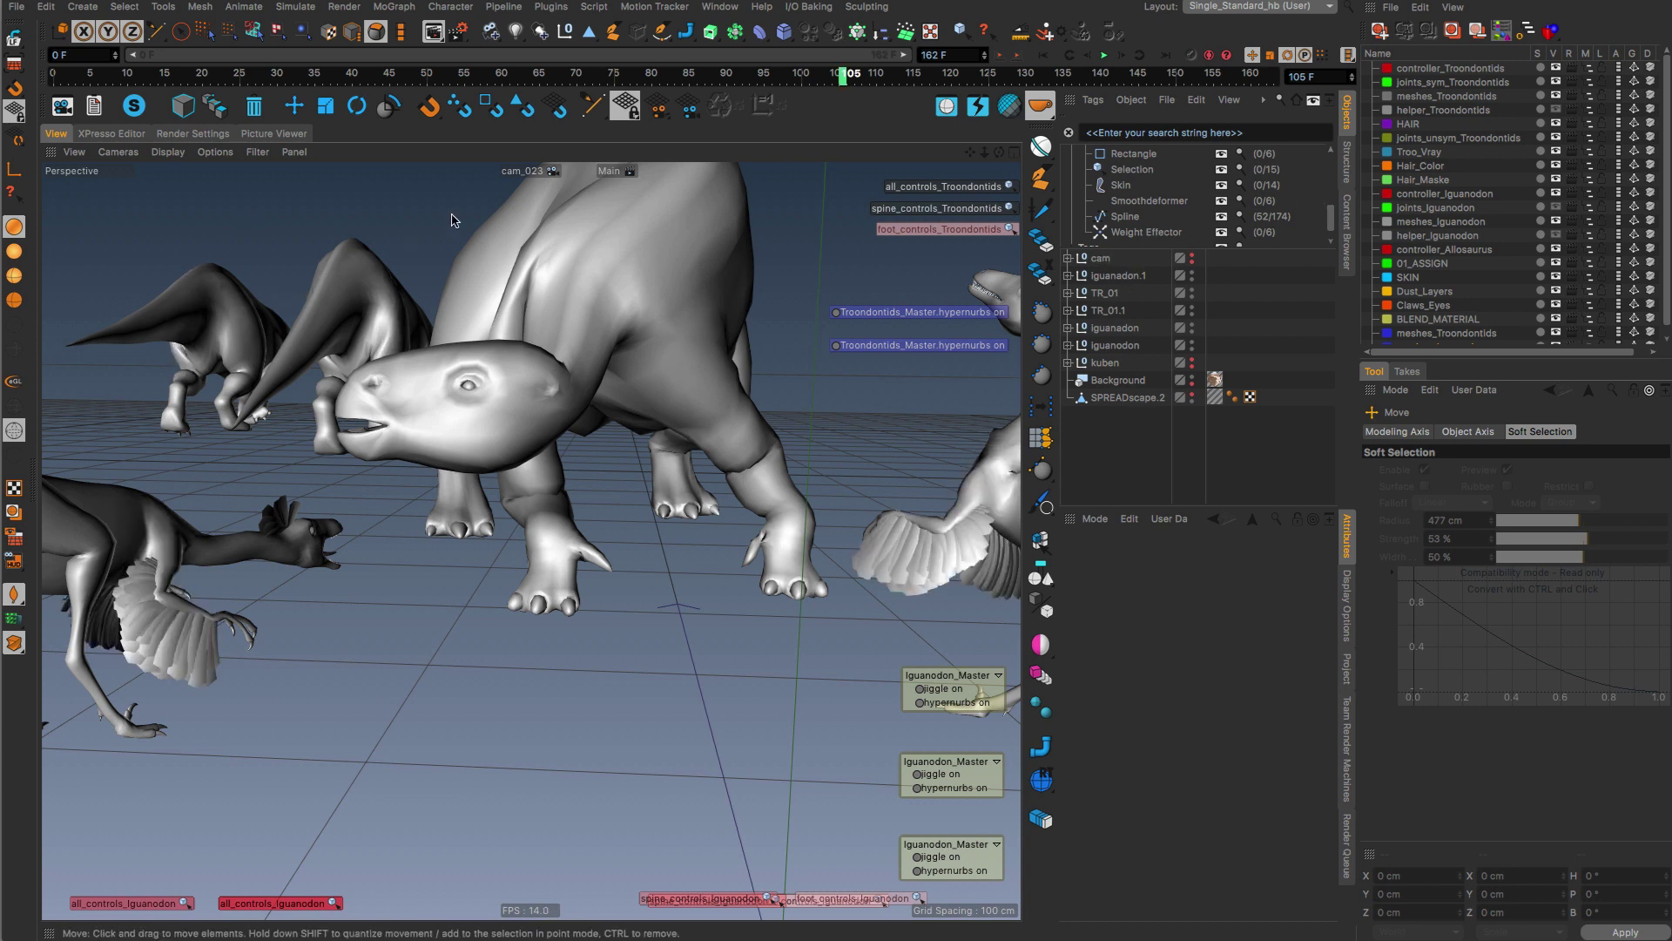
left_click_drag(839, 77, 883, 76)
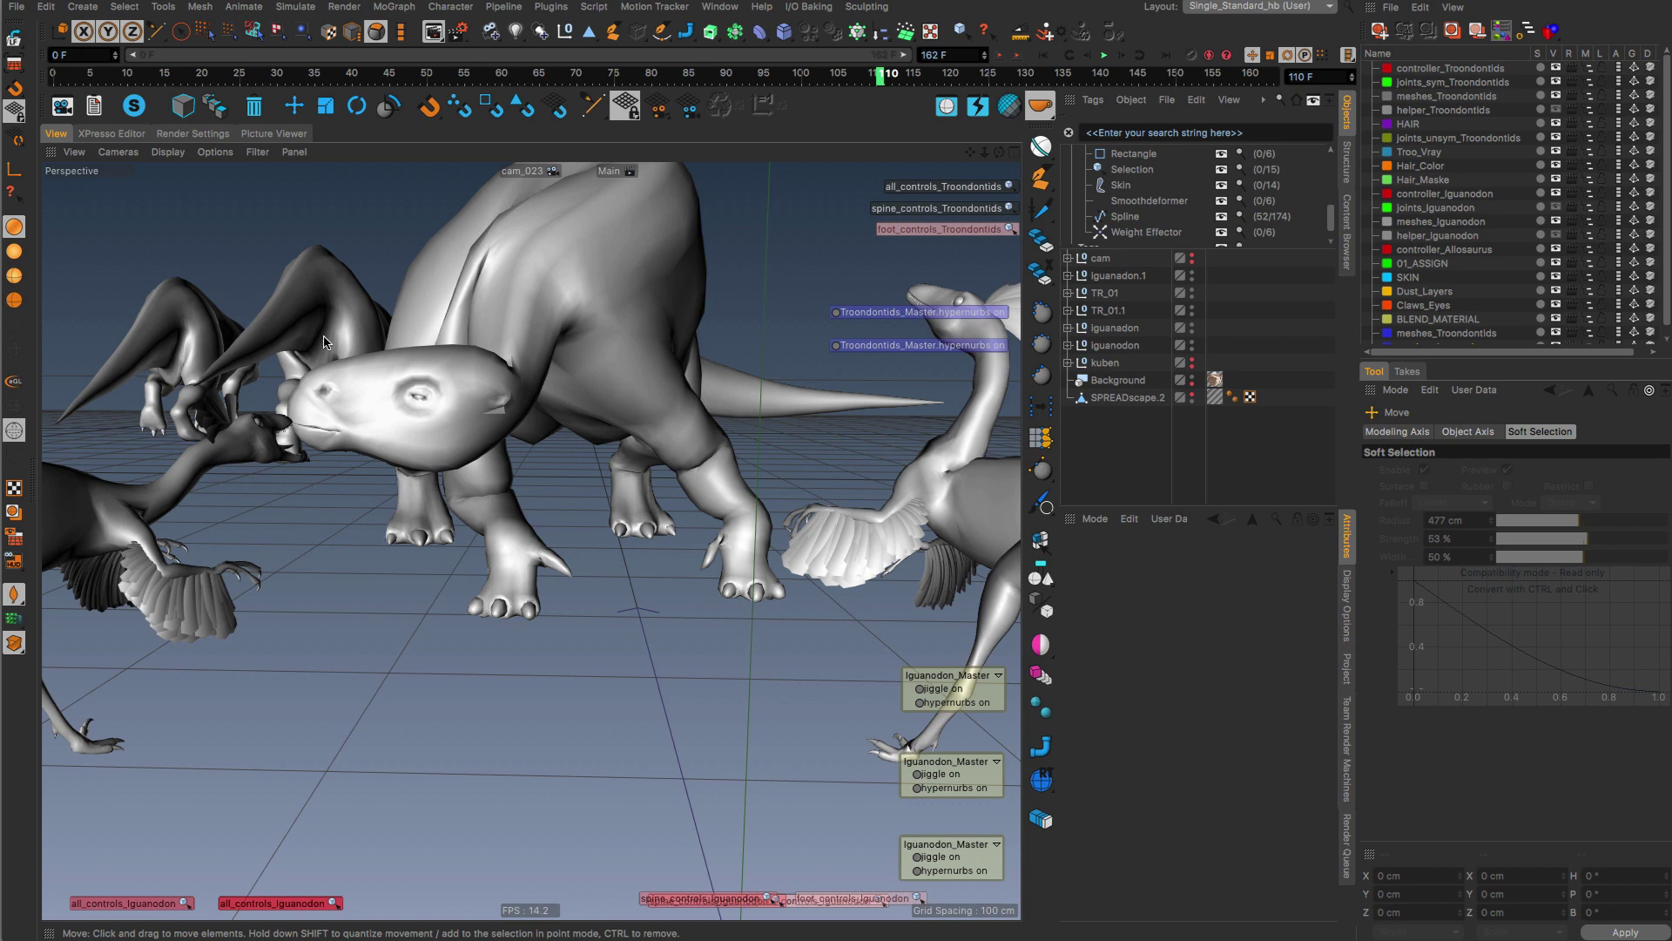
left_click_drag(888, 80, 593, 102)
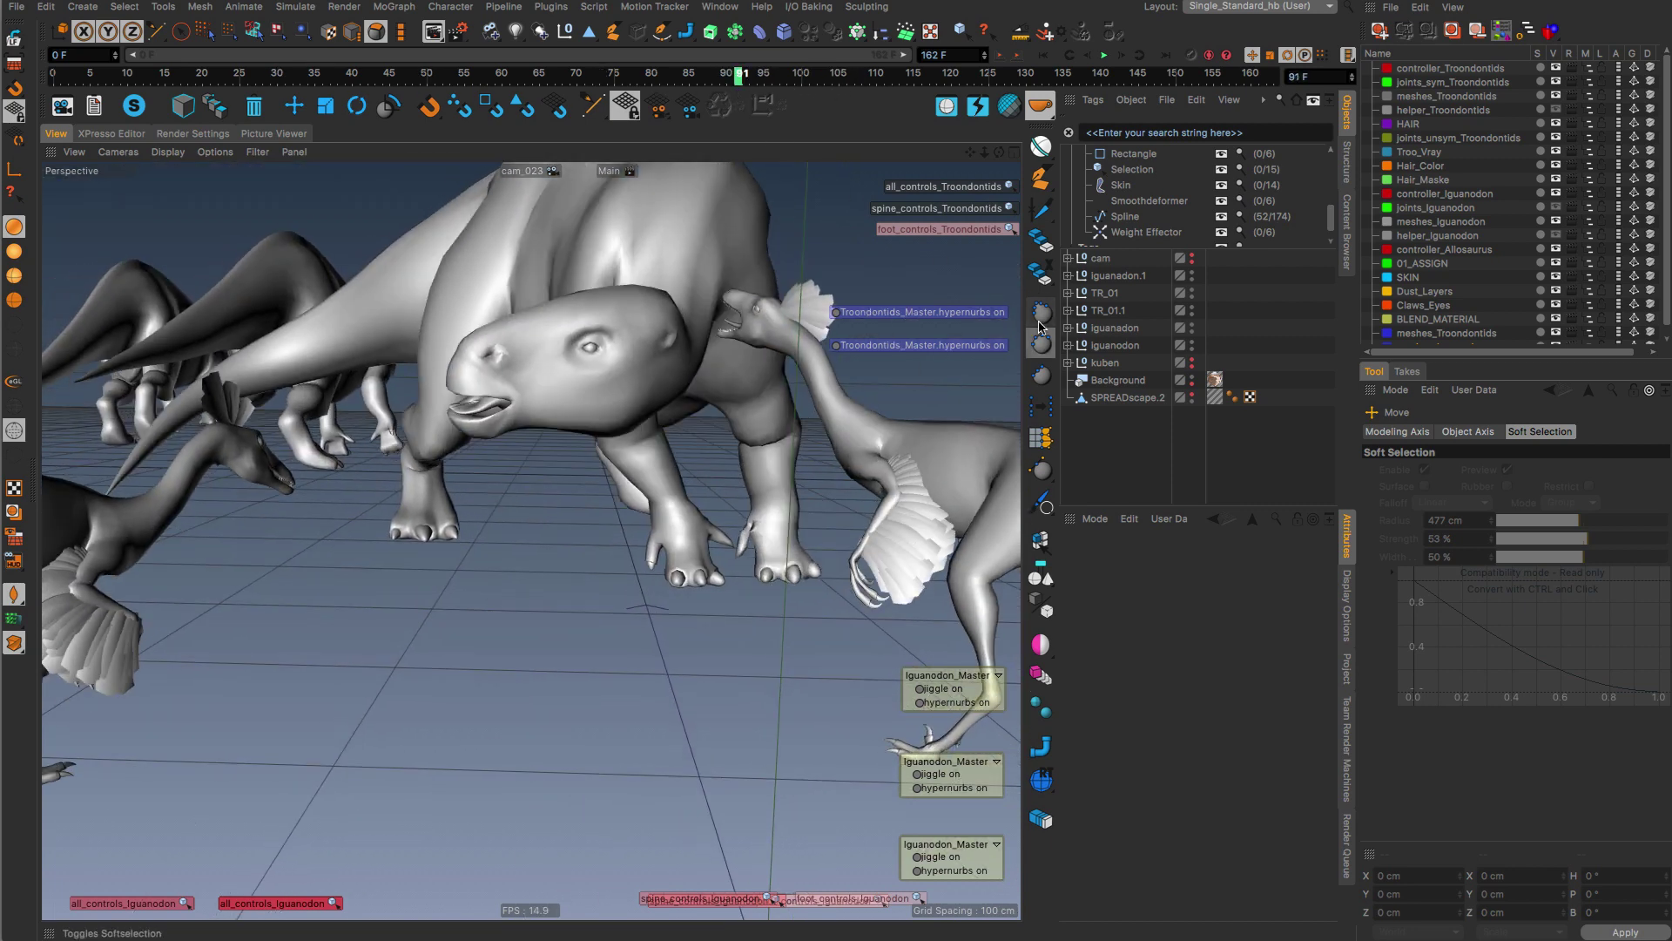
Expand the lower iguanadon hierarchy and the kuben group in turn to inspect their child objects, collapsing each one again
left_click(1067, 346)
left_click(1067, 345)
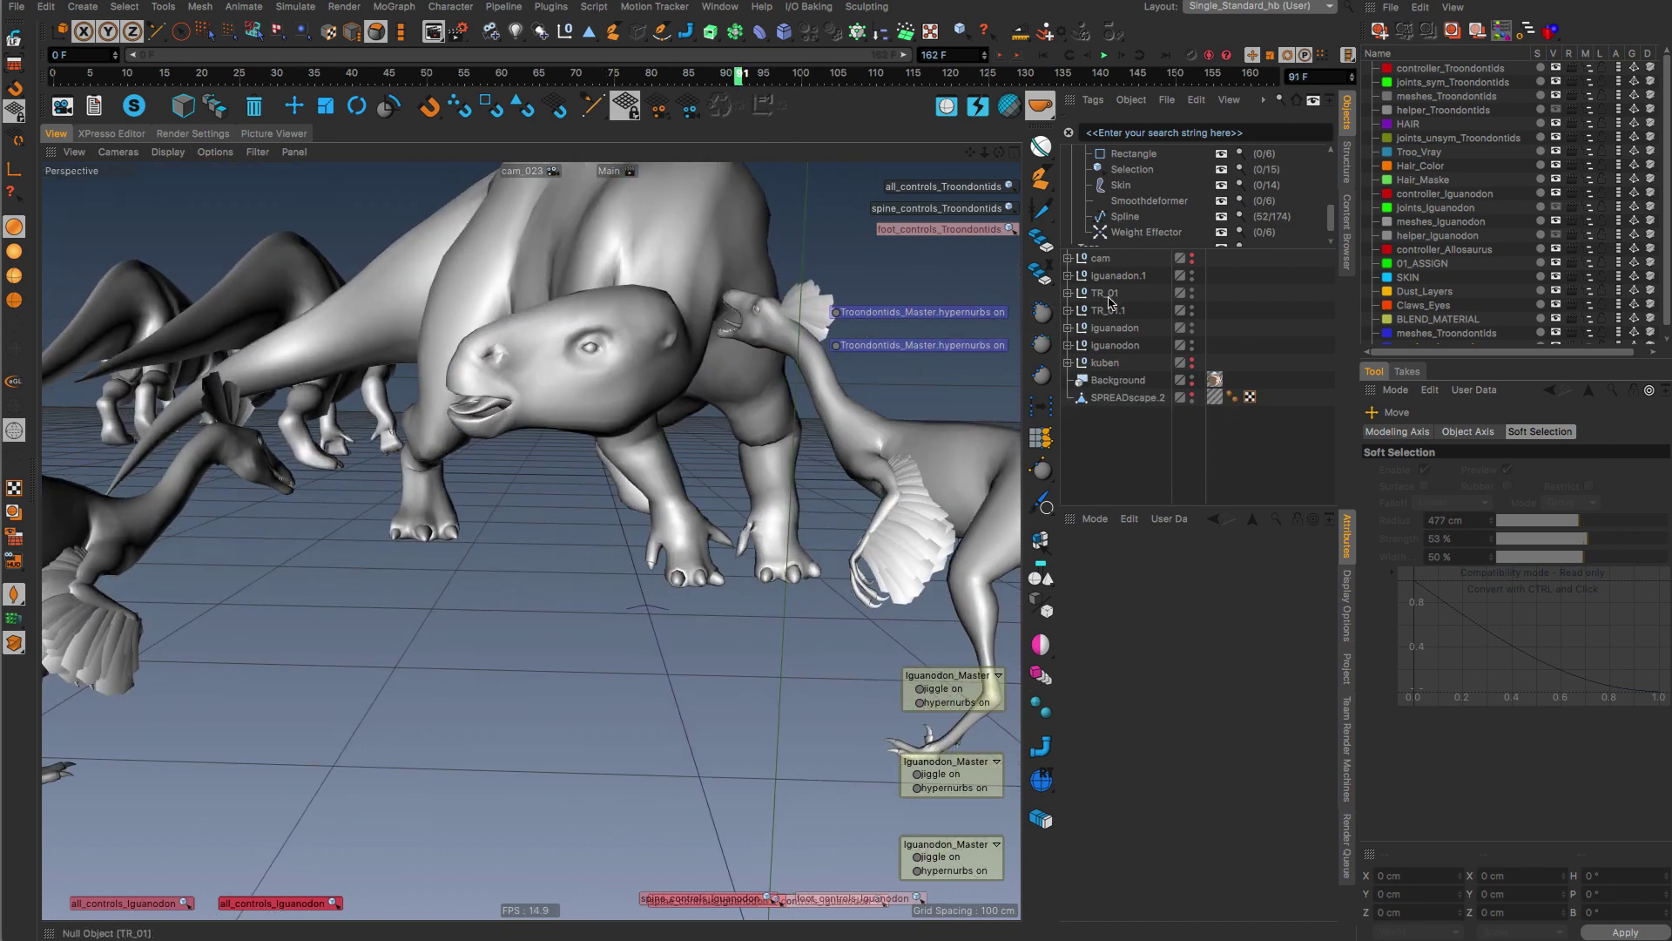
left_click(1068, 346)
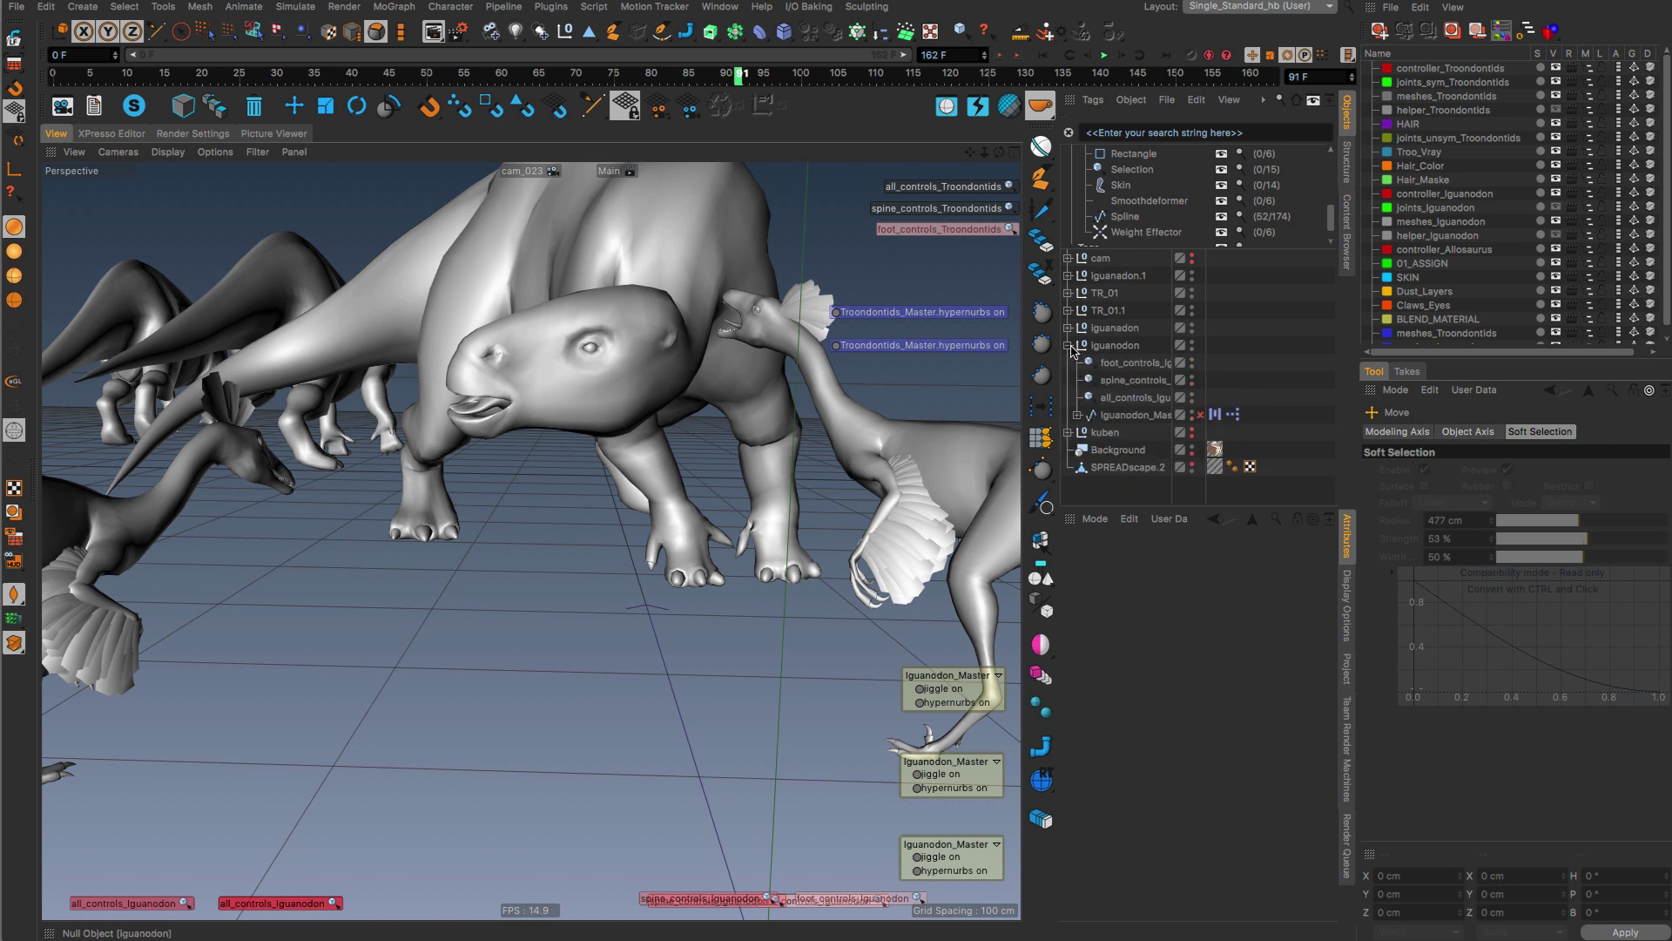
left_click(1068, 346)
left_click(1068, 364)
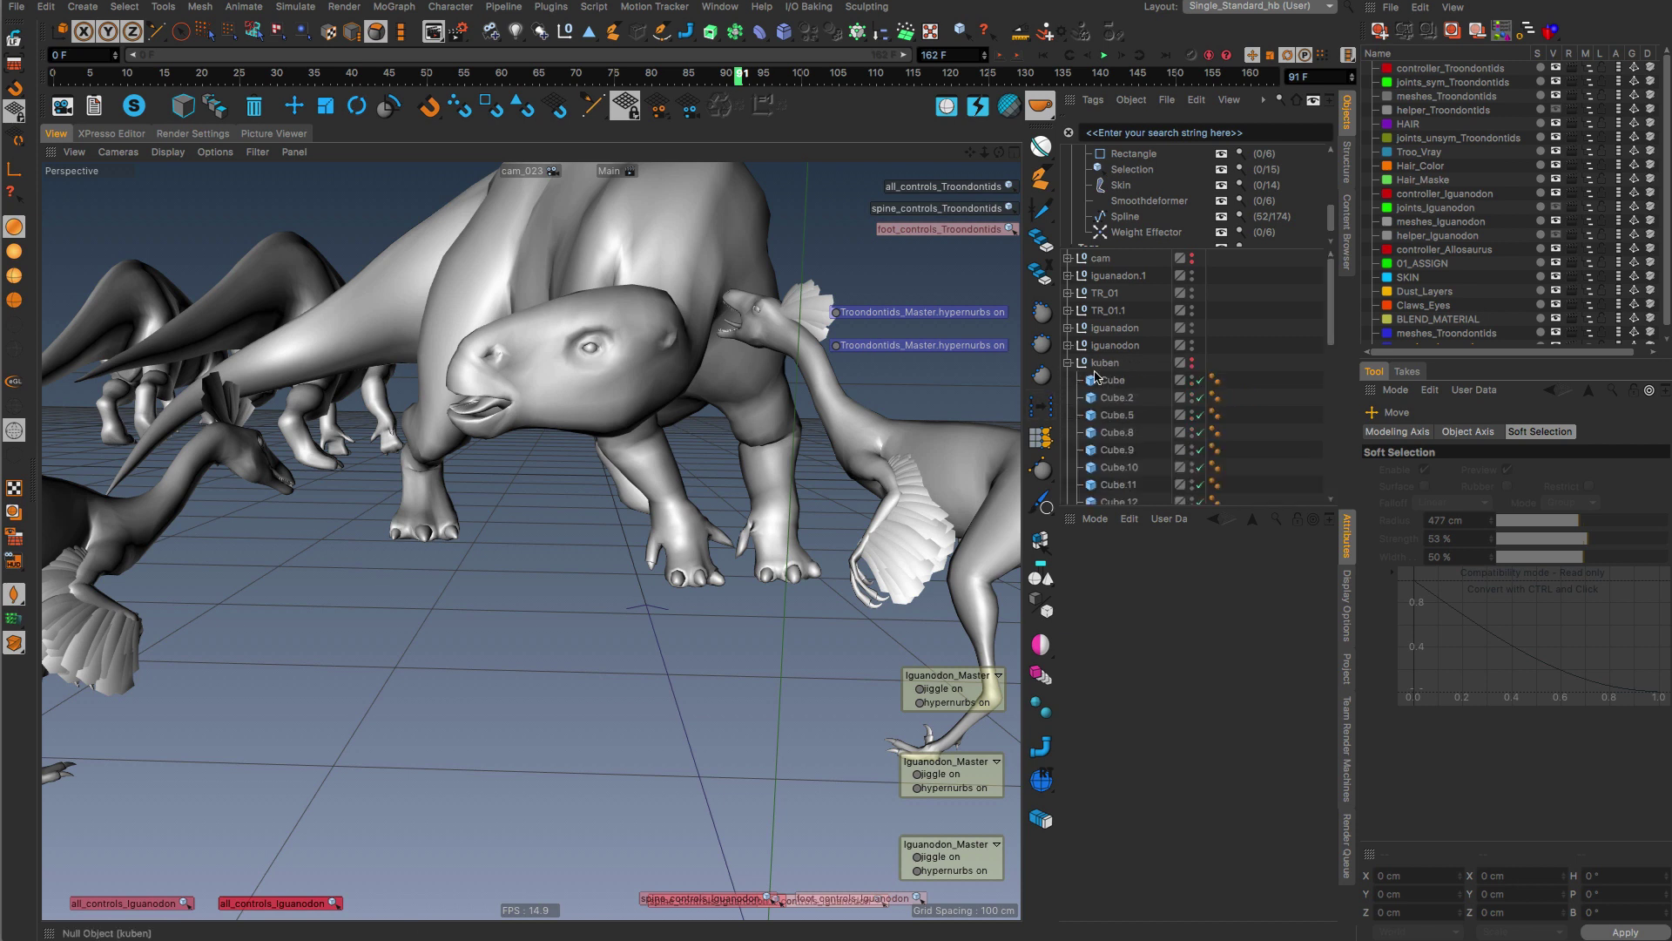
left_click(1067, 364)
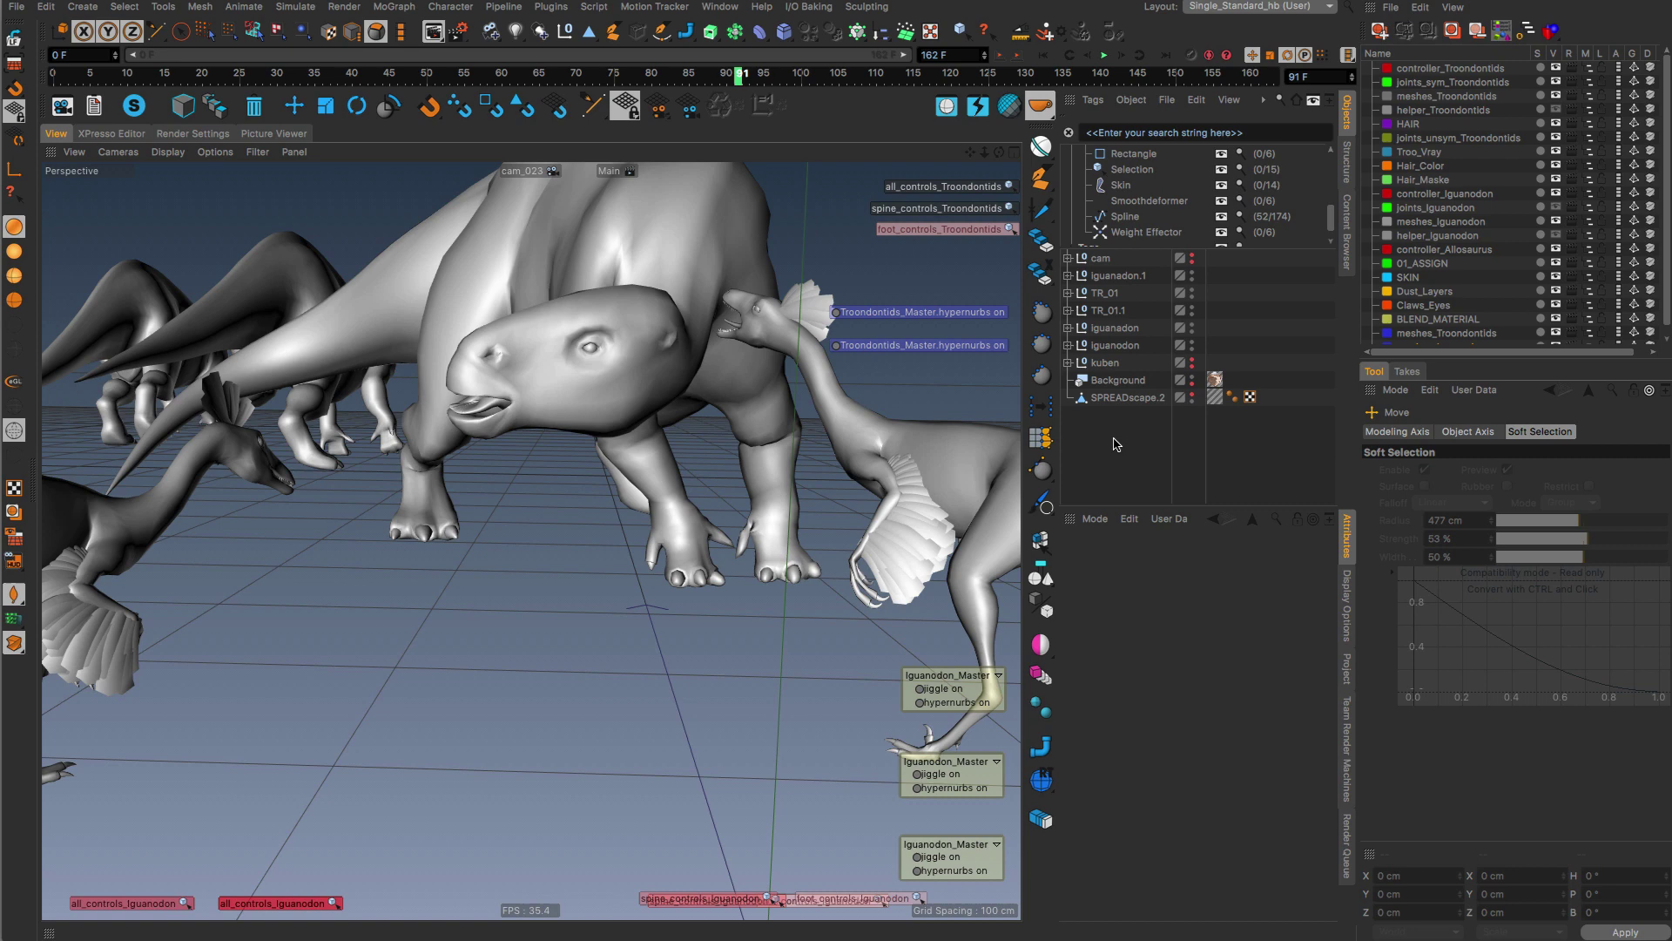